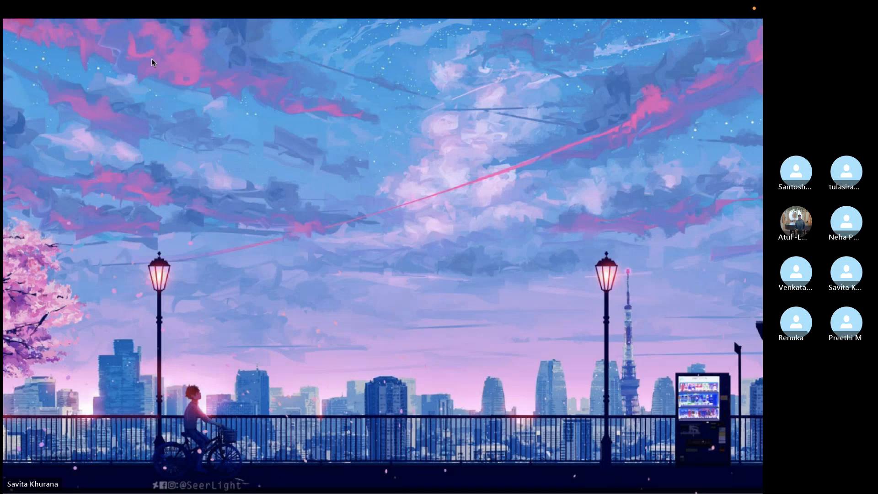
Step: Return from the neighbouring desktop space to the full-screen shared view
mouse_move(538, 10)
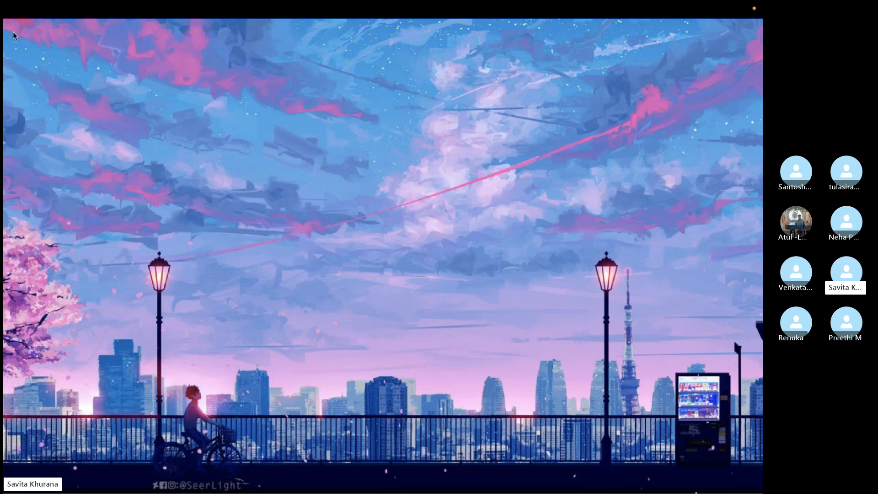
key(ctrl+Left)
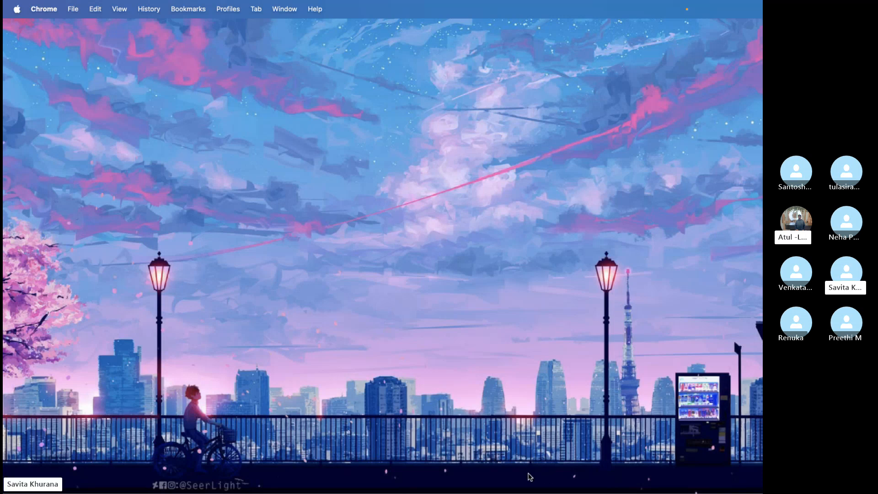
key(ctrl+Right)
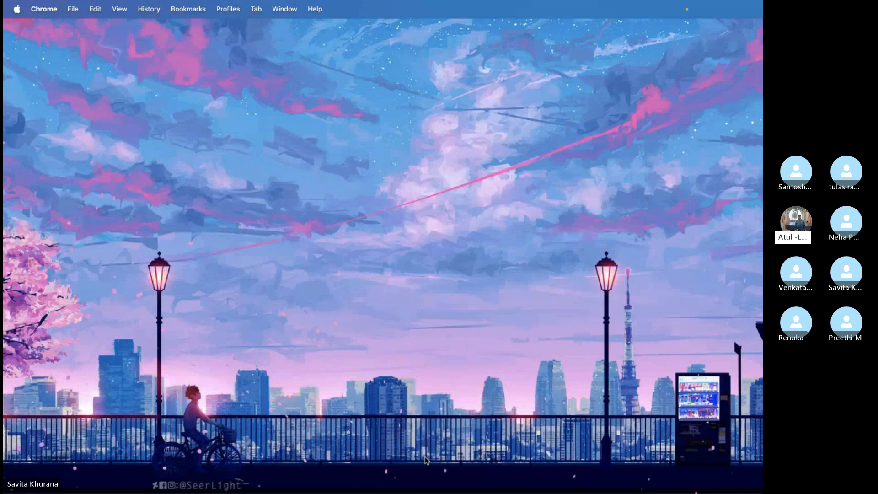
click(535, 471)
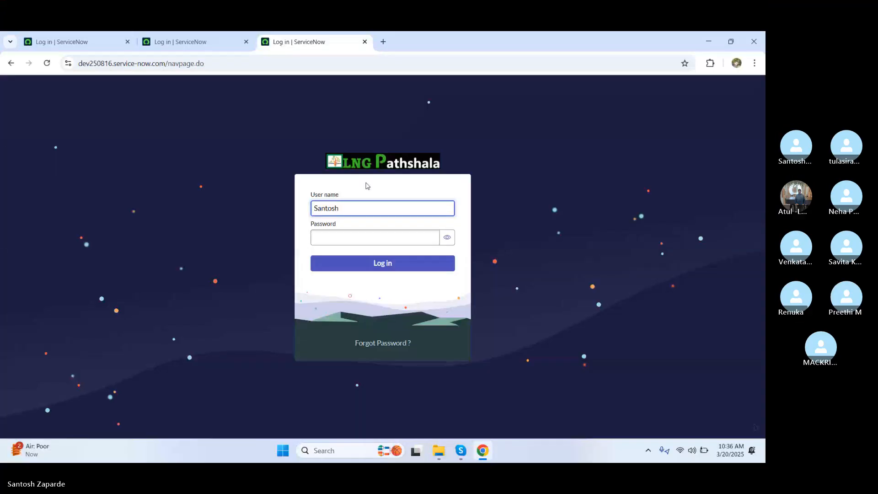
Step: Sign in to the ServiceNow instance with the user name and password
text(tho)
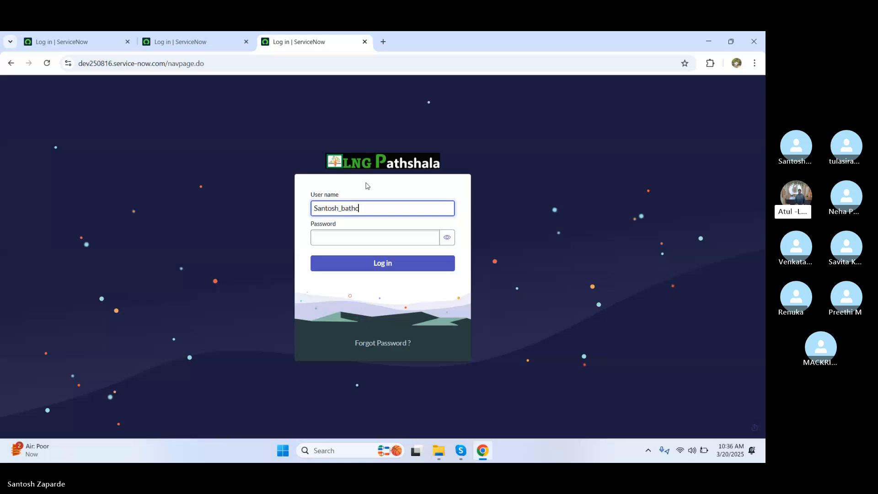
key(BackSpace)
text(ch17)
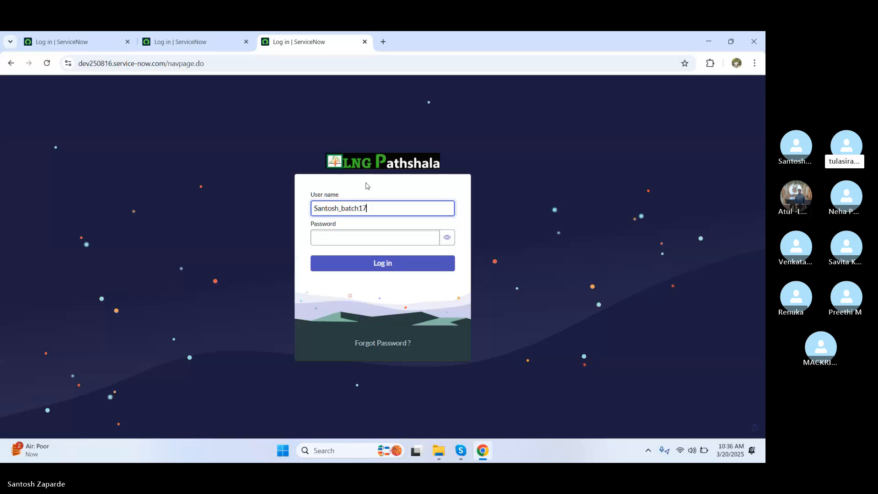
click(327, 241)
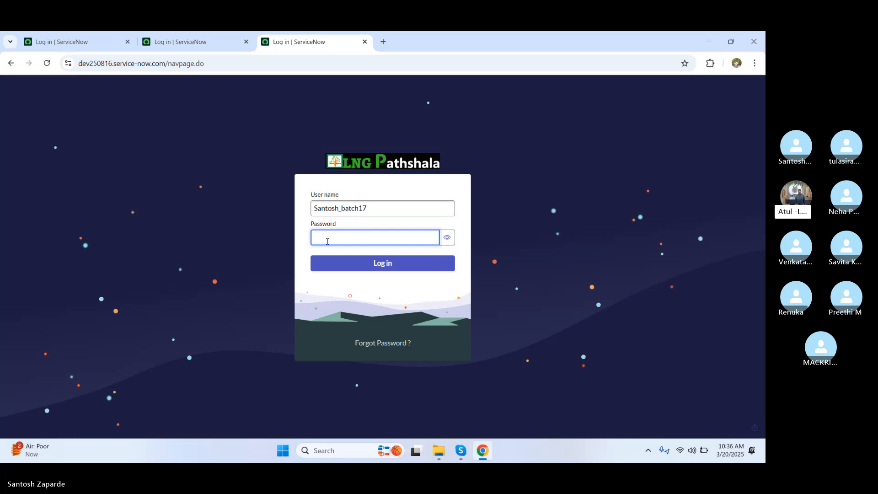
text(•••••)
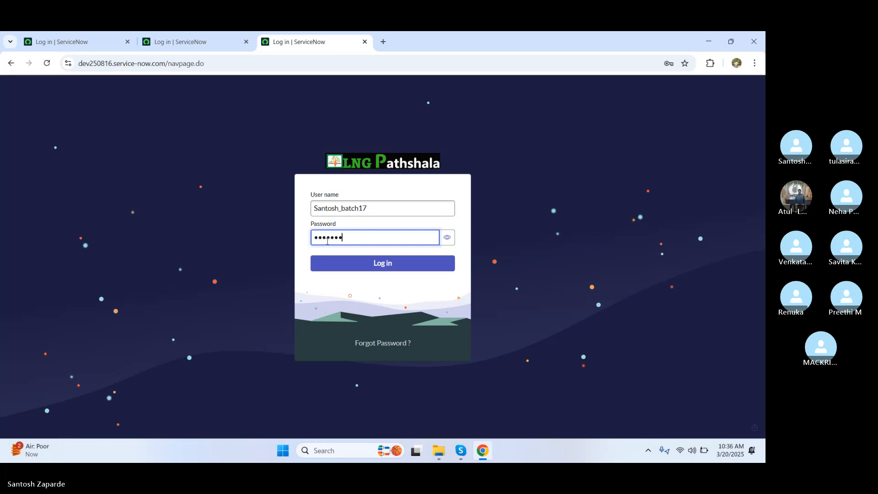
click(367, 263)
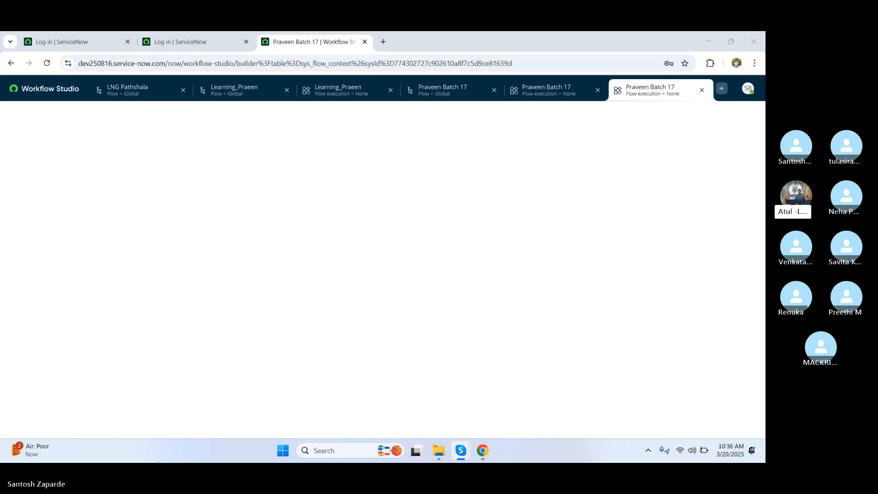
Step: Bring the browser into focus and check the two ServiceNow login tabs
click(369, 220)
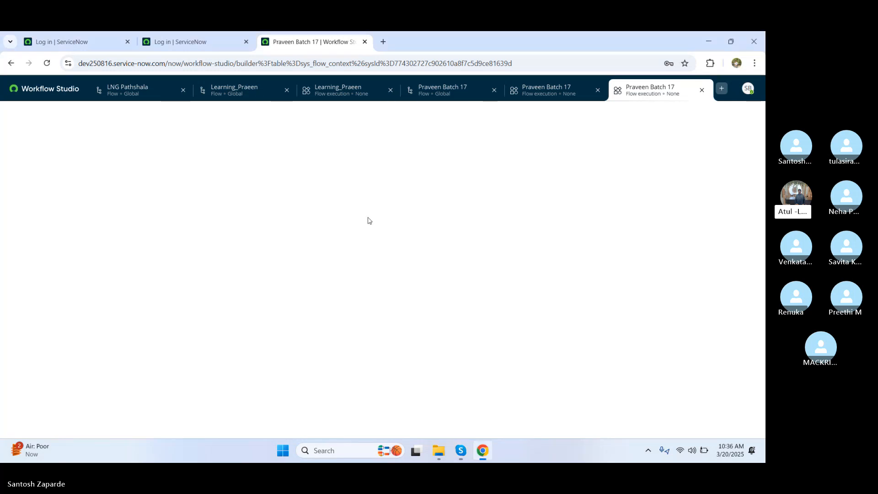
click(179, 38)
click(311, 42)
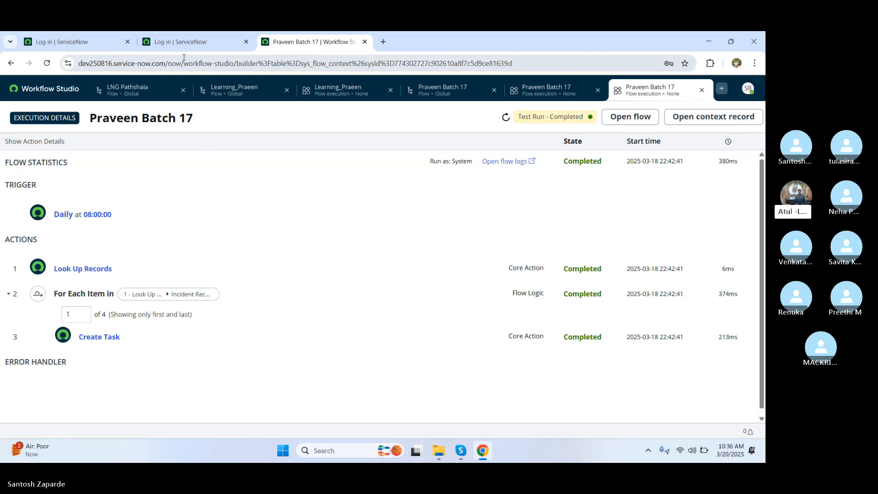
click(101, 43)
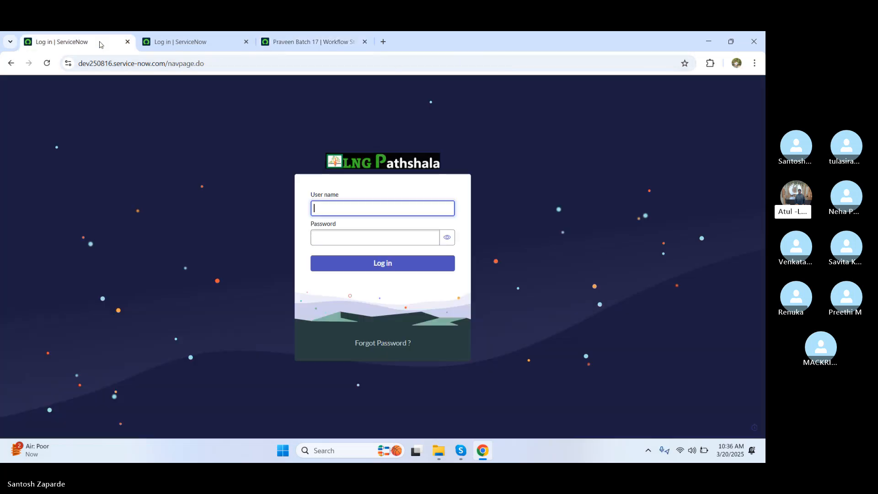
Step: Return to the Workflow Studio homepage, then go to the second login tab
click(320, 46)
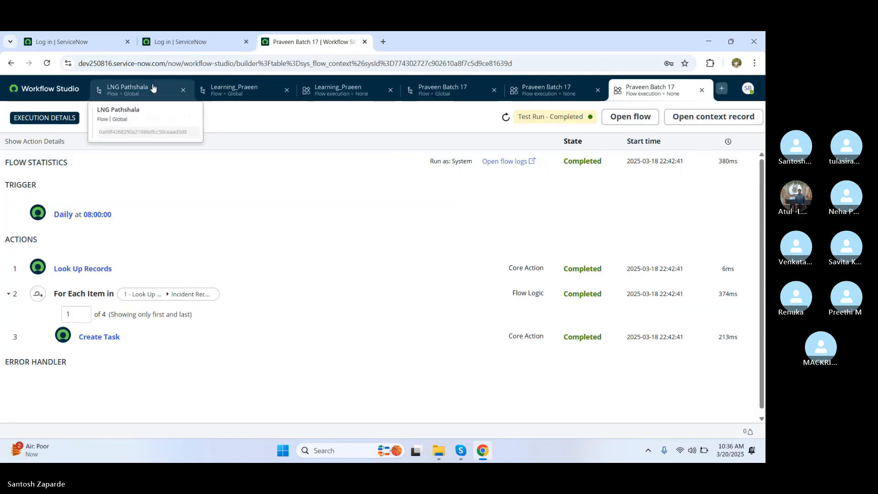
click(48, 91)
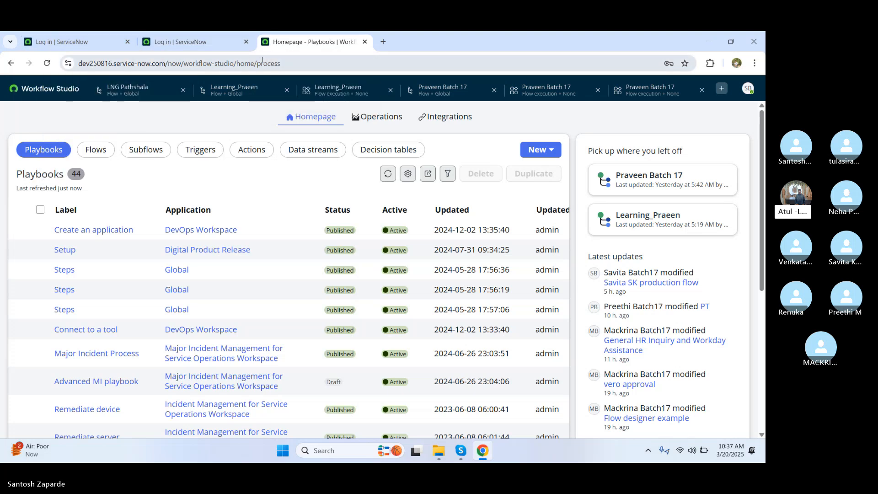
click(177, 40)
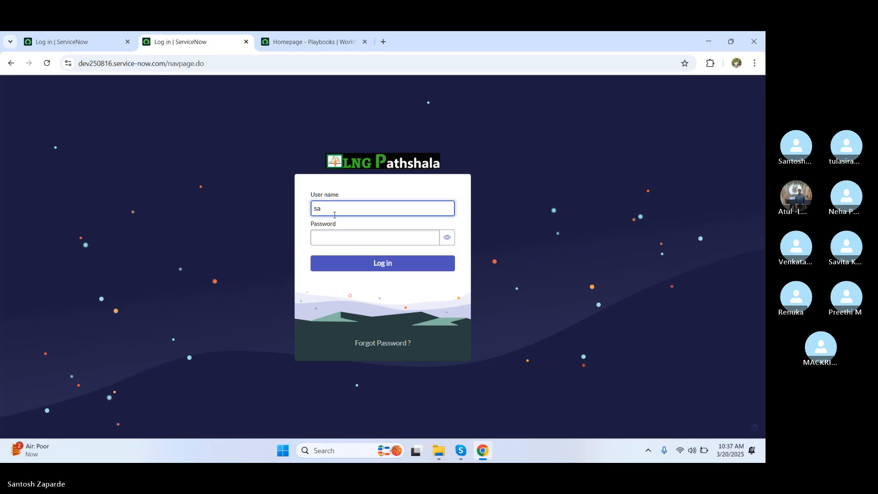
Step: Sign in on the second tab with the batch user name and password
text(Santosh_Batch17)
click(335, 236)
text(••)
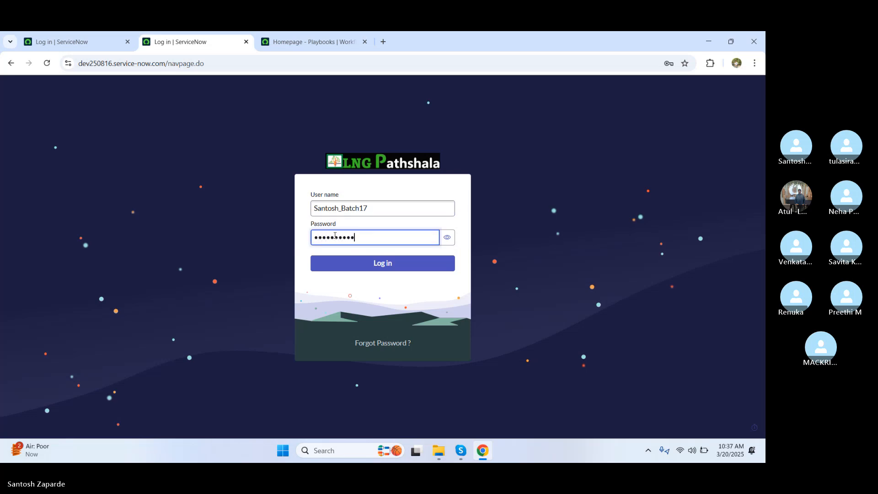
click(374, 263)
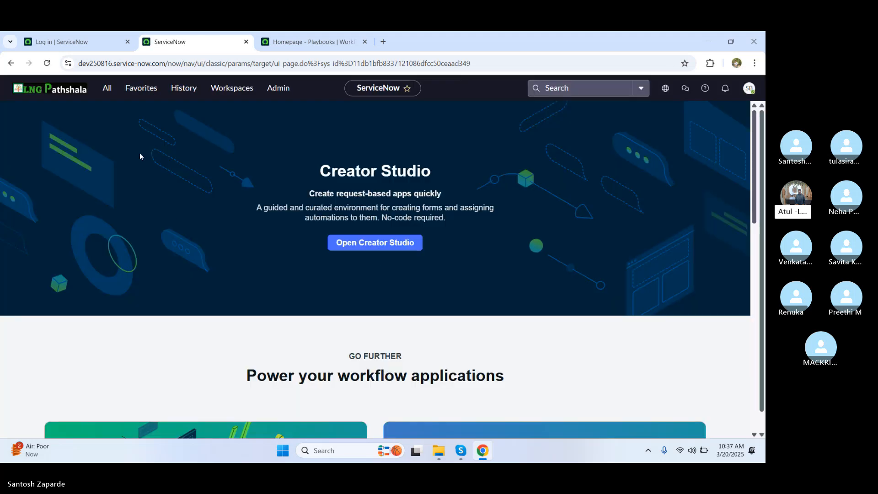
Step: Filter the All menu for 'order guide' and open the Order Guides list
click(107, 87)
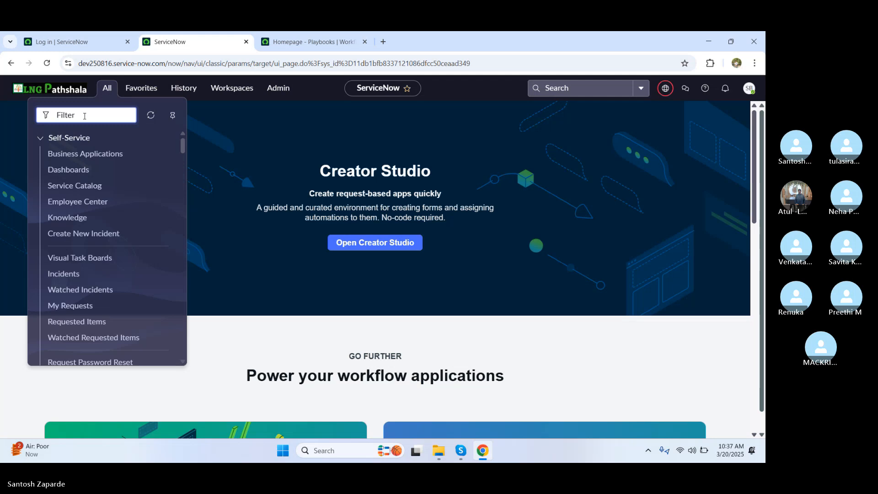
text(auto)
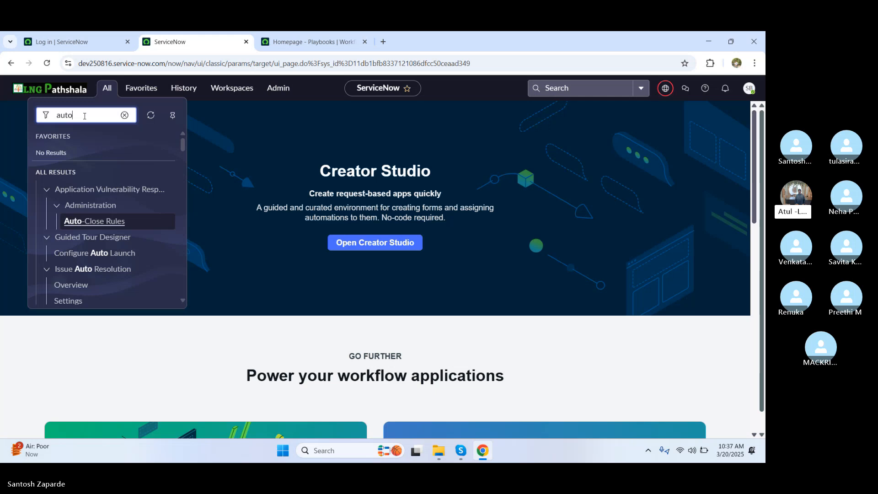
text(cad)
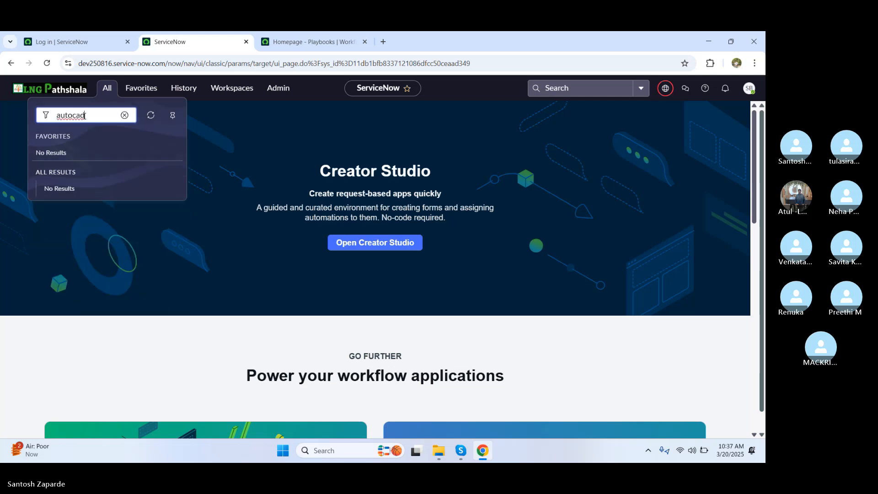
key(BackSpace)
key(BackSpace)
key(BackSpace)
key(BackSpace)
key(BackSpace)
key(BackSpace)
key(BackSpace)
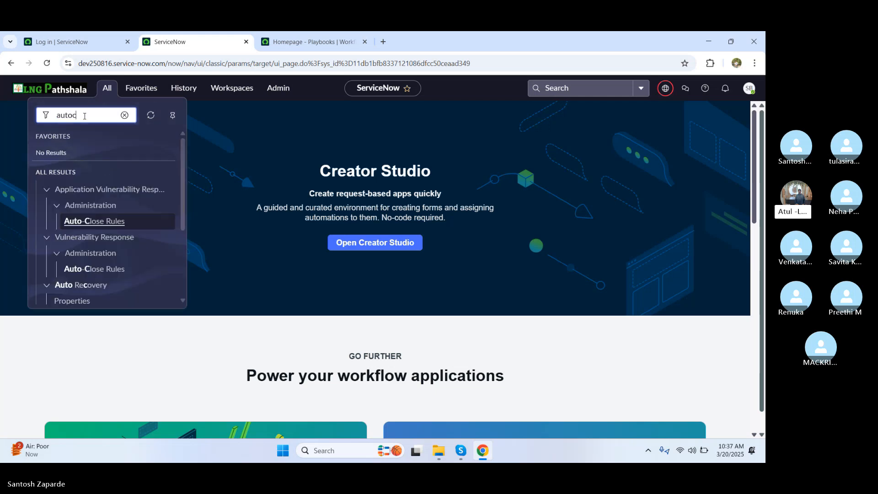
text(order)
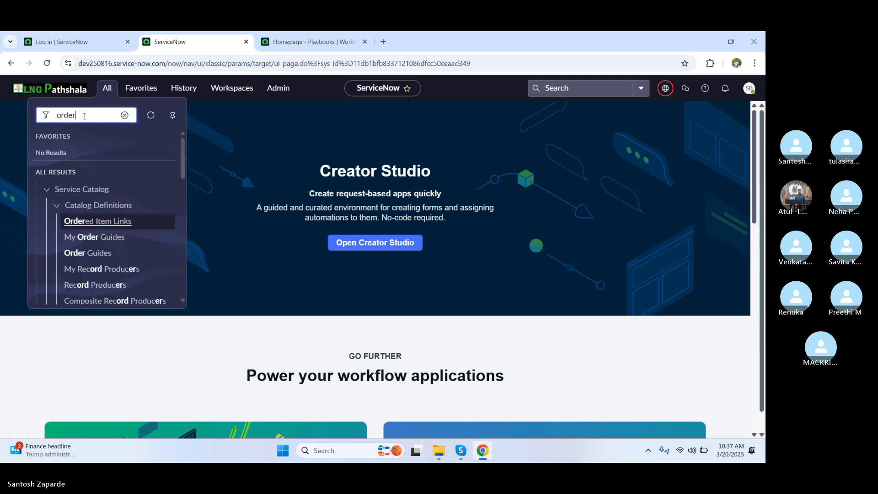
text( guide)
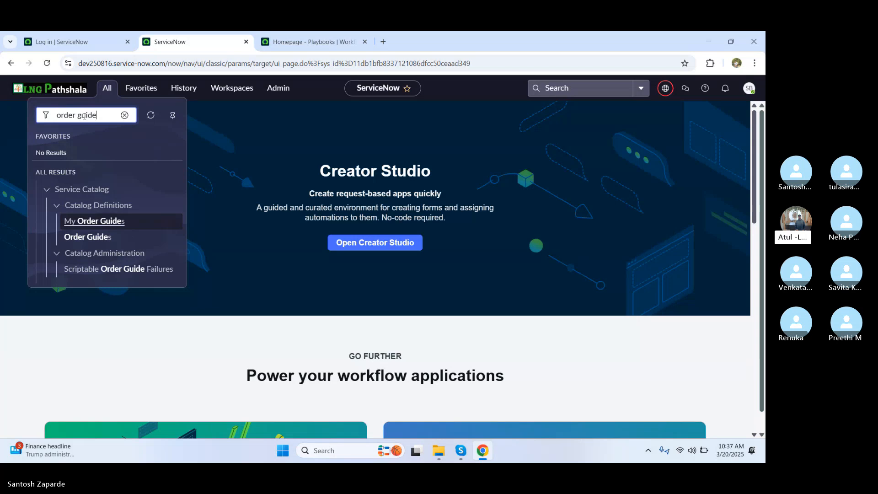
click(85, 237)
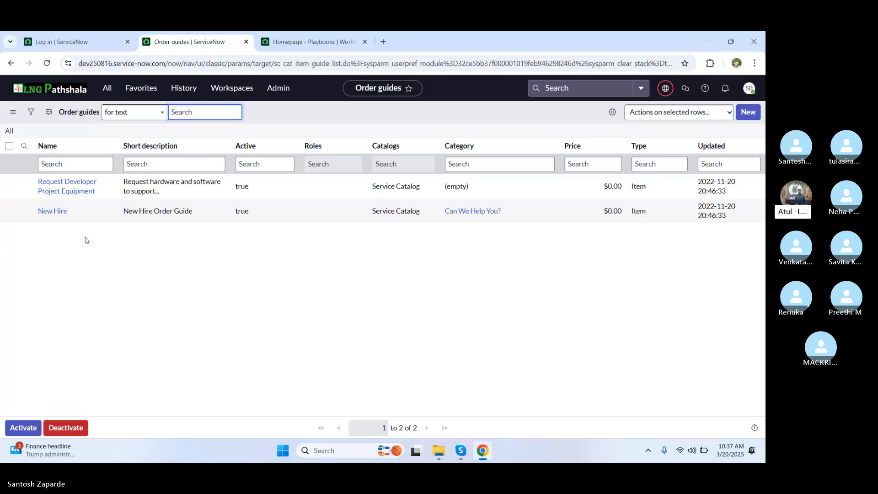
Step: Open the New Hire order guide record from the list
click(54, 213)
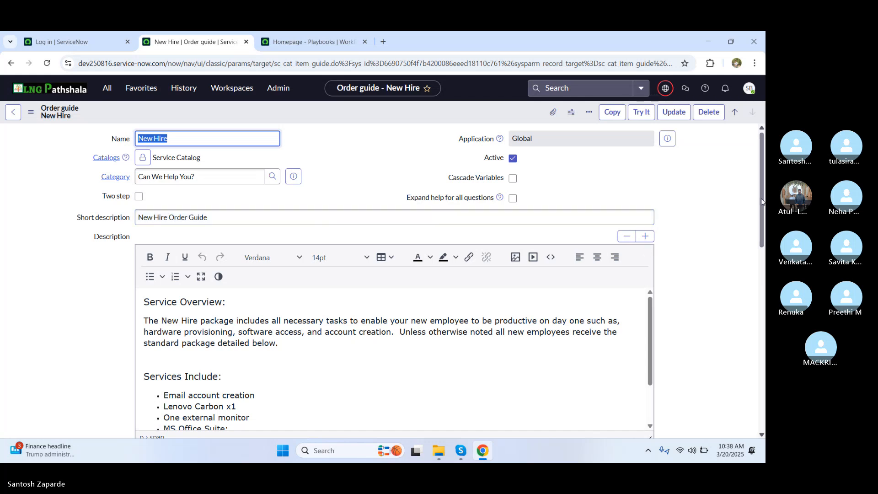
Step: Scroll down to the New Hire guide's seven variables, then open a new browser tab
drag(762, 201, 762, 383)
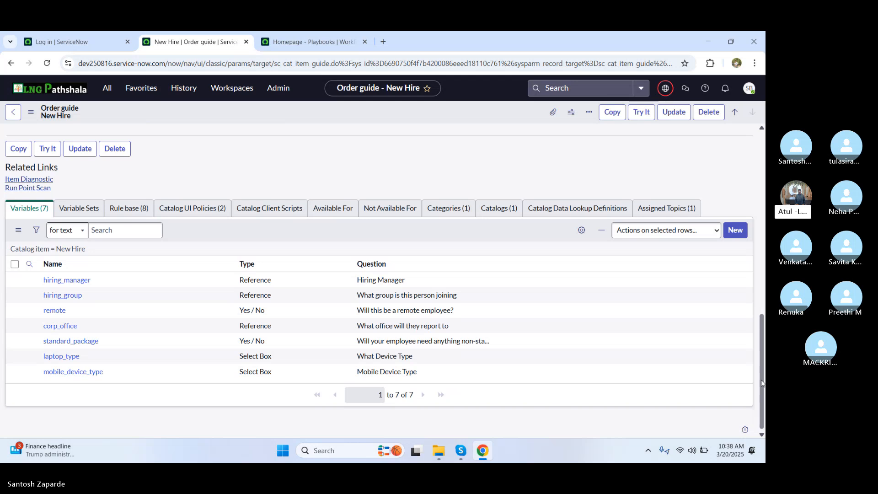
click(384, 42)
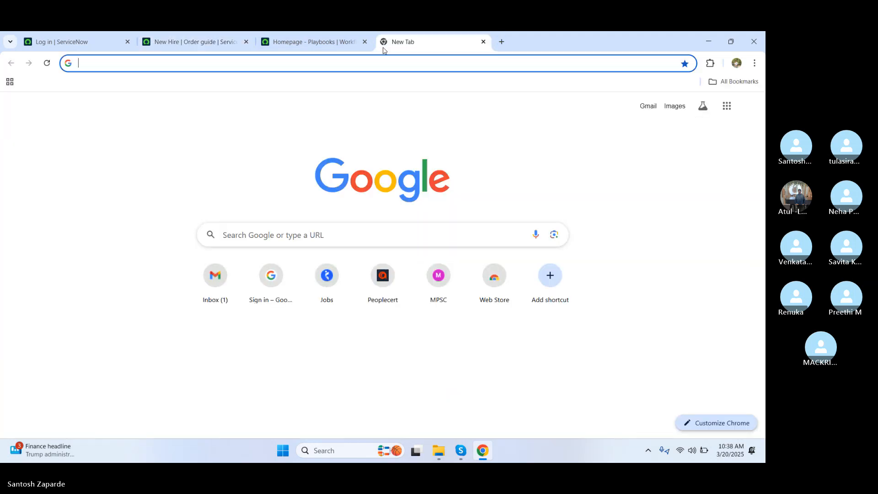
Step: Load the ServiceNow dev250816 instance home page in the new tab via the address bar
click(169, 68)
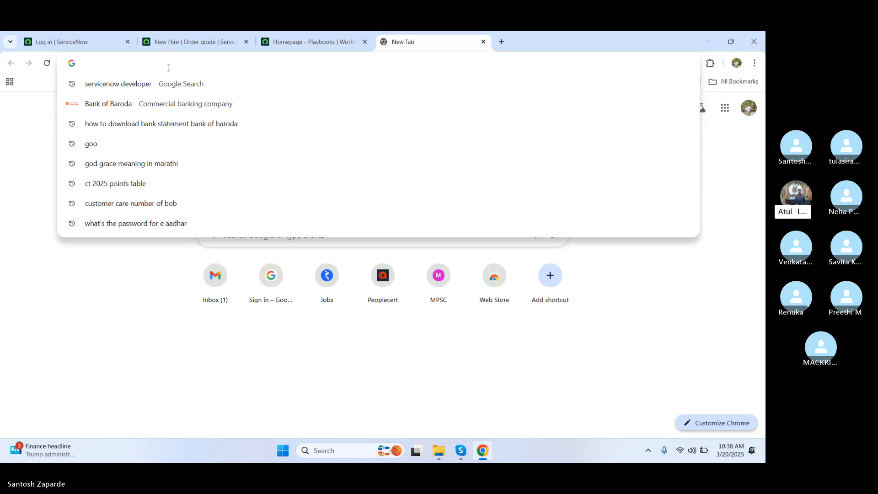
text(ser)
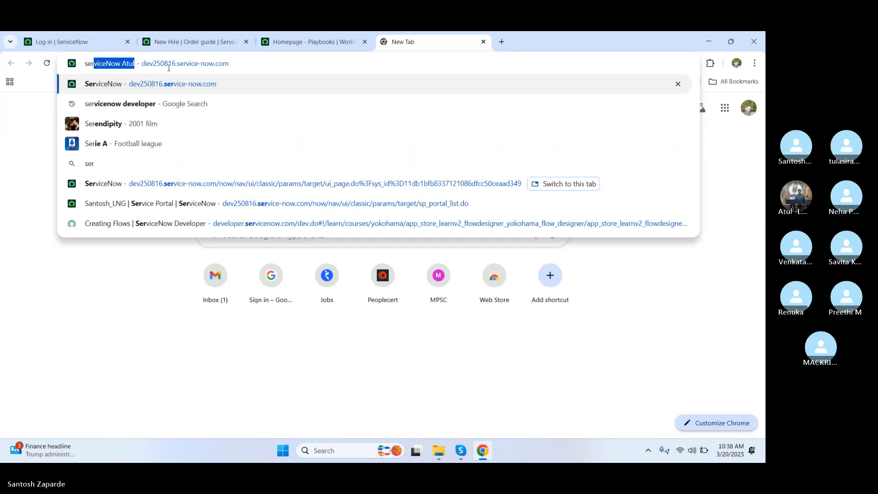
key(BackSpace)
key(BackSpace)
key(BackSpace)
key(BackSpace)
text(ser)
click(158, 66)
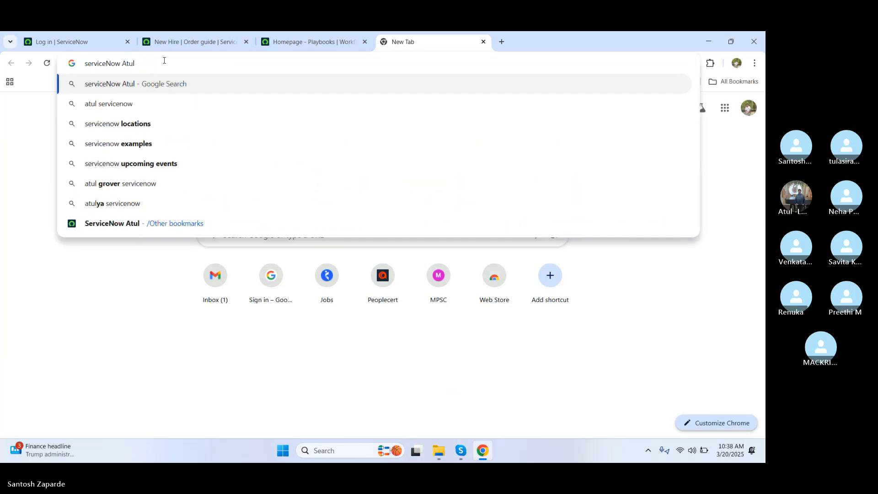
key(shift+Return)
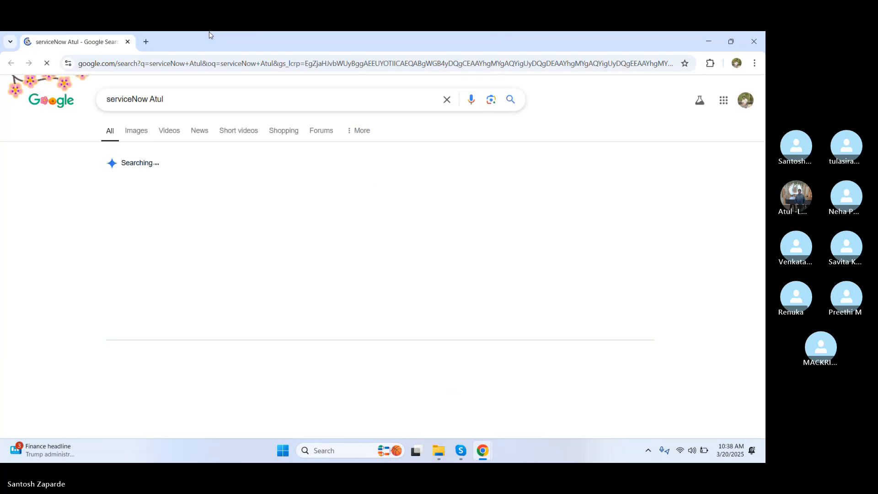
click(754, 41)
click(167, 63)
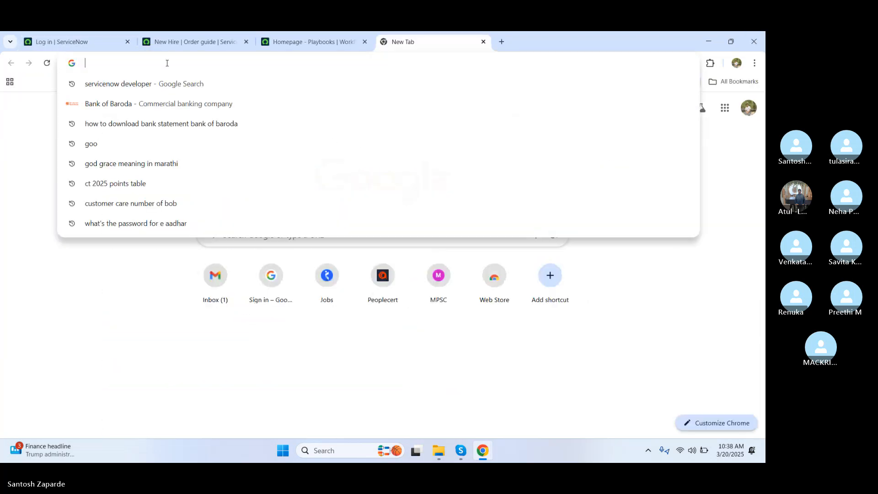
text(service)
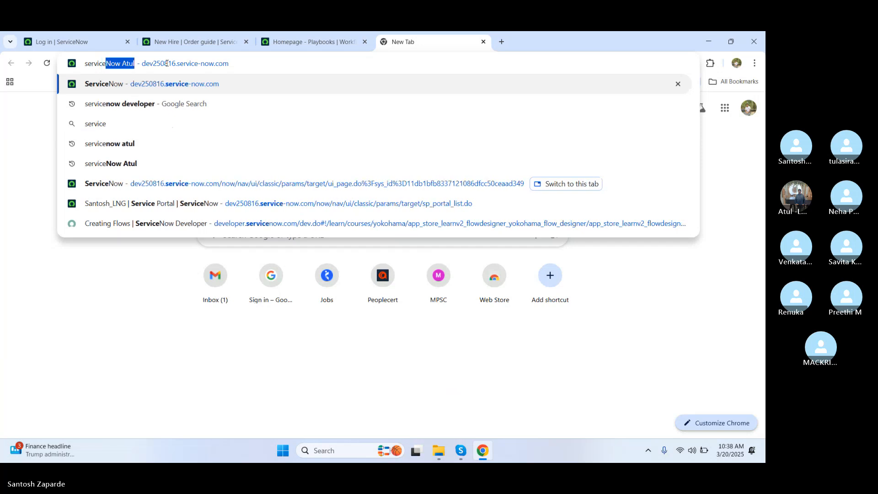
click(151, 87)
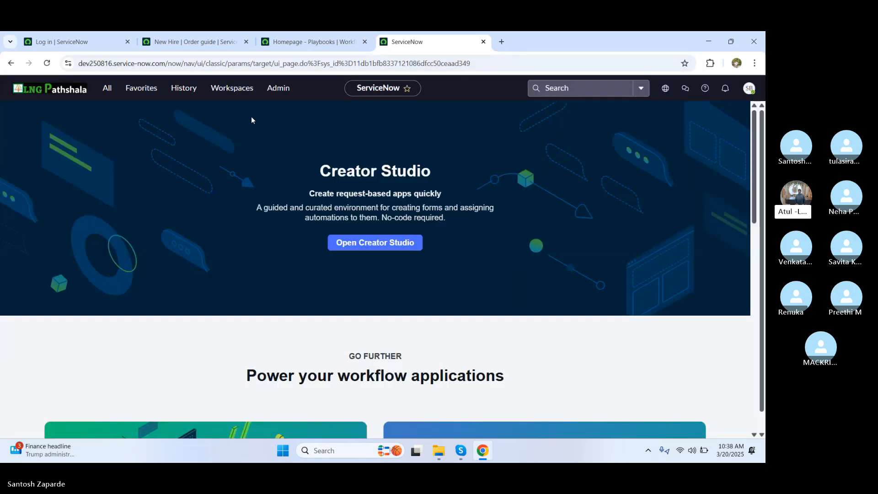
Step: Change the instance URL path to /sp to load the Service Portal
click(298, 70)
click(470, 66)
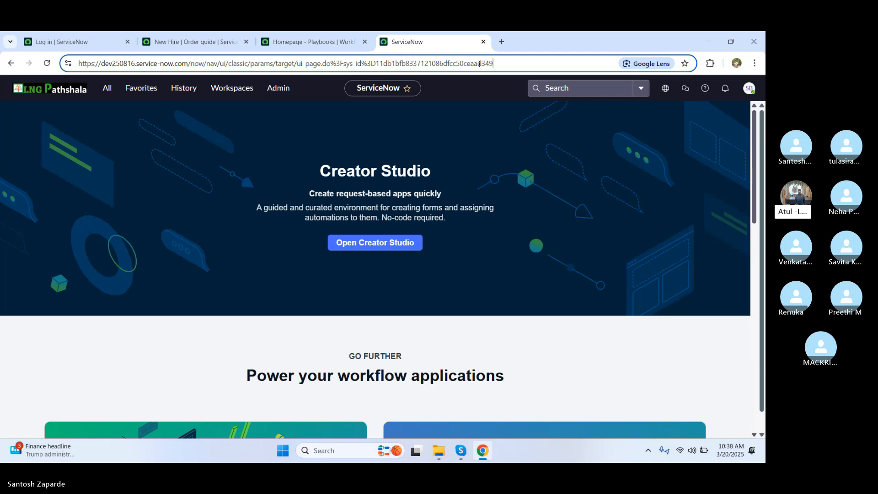
drag(500, 64, 201, 64)
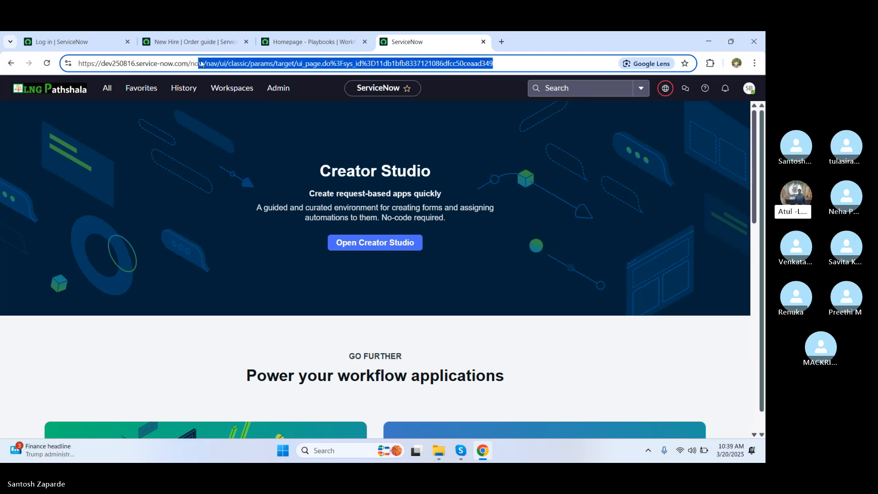
key(BackSpace)
key(BackSpace)
key(BackSpace)
text(sp)
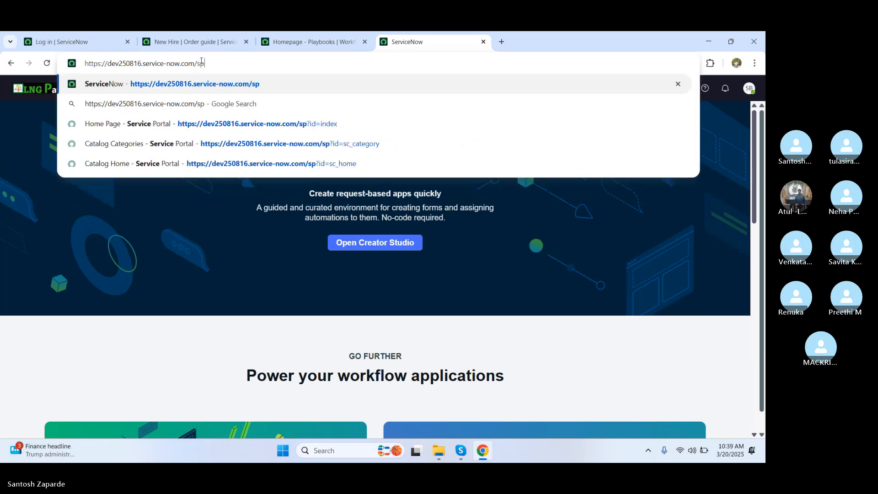
key(Return)
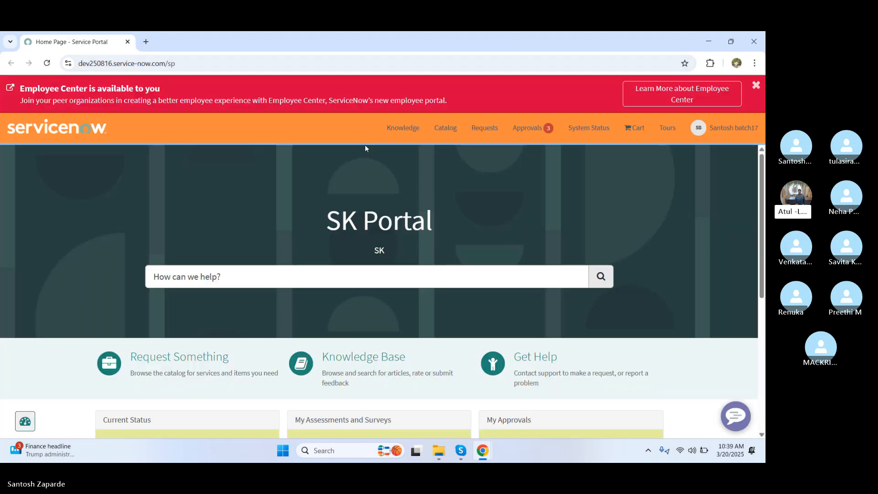
Step: Search the portal for 'new hire'
click(200, 280)
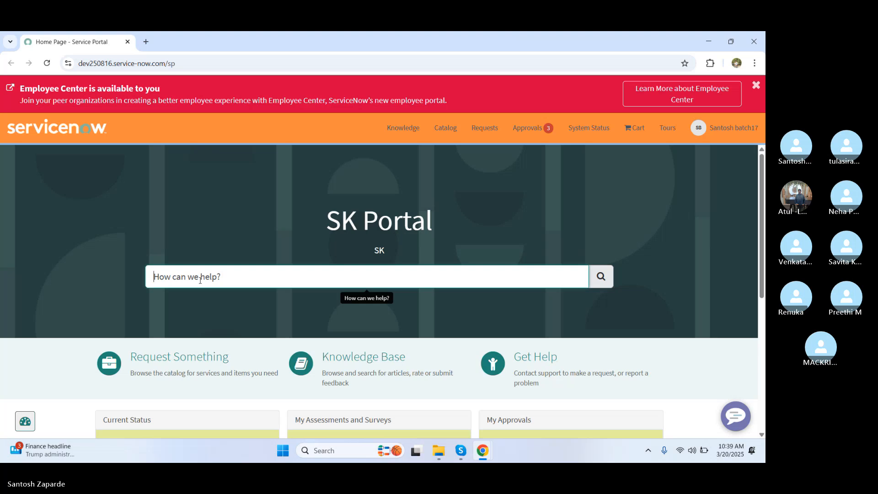
text(new hire)
key(Return)
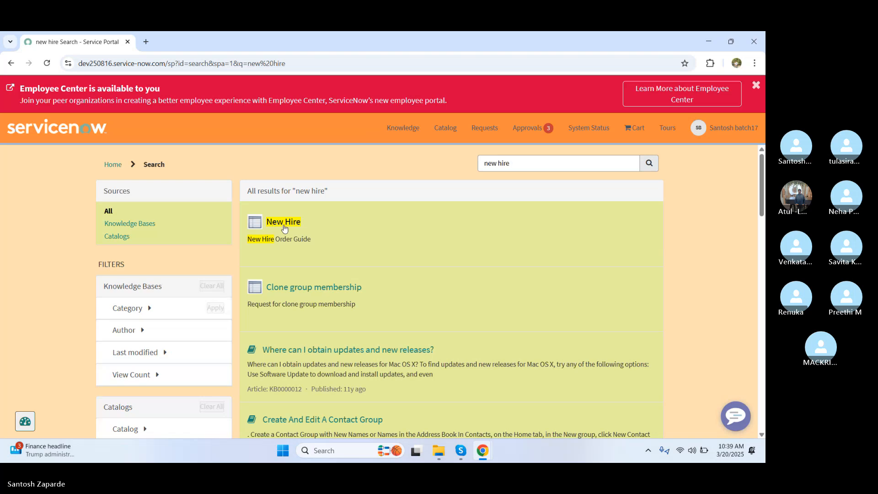
Step: Open the New Hire order guide, review its form fields, then close the portal window
click(284, 224)
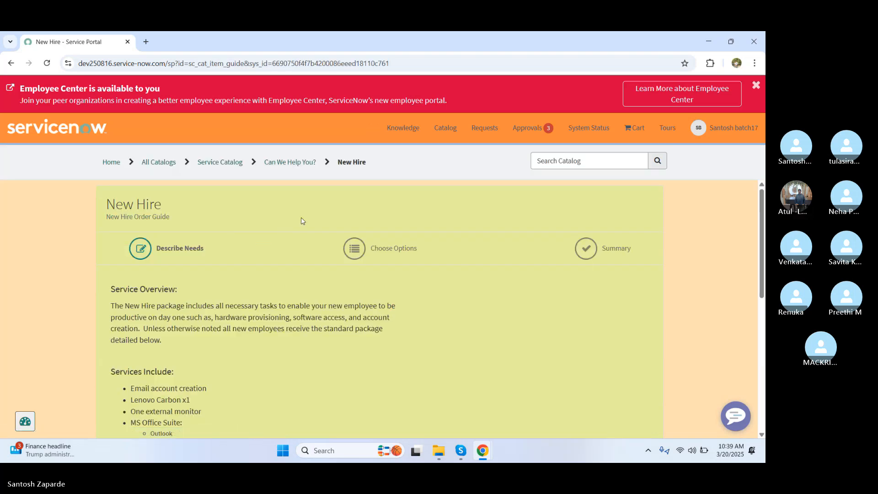
drag(762, 234, 765, 360)
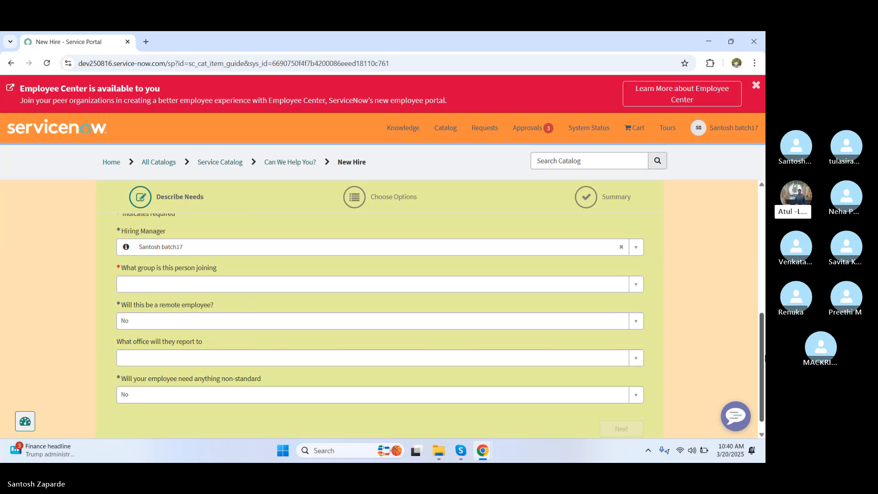
click(754, 42)
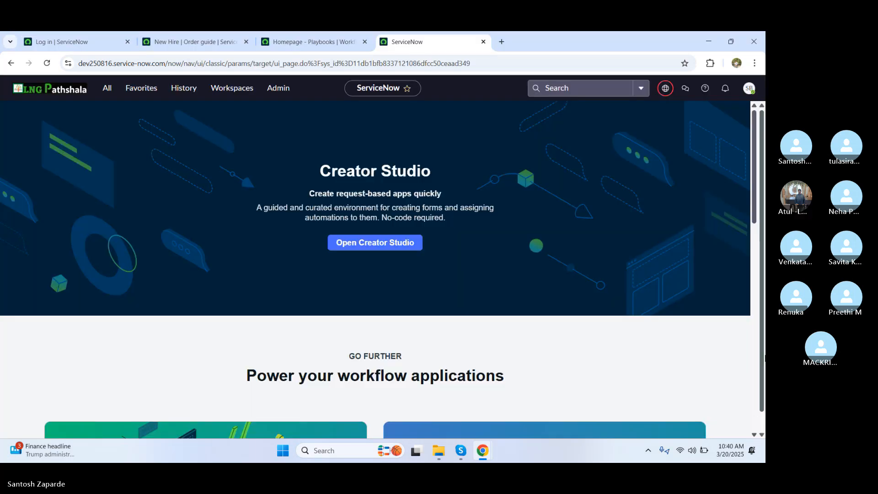
Step: Switch back to the New Hire order guide record listing its seven variables
click(304, 43)
click(199, 42)
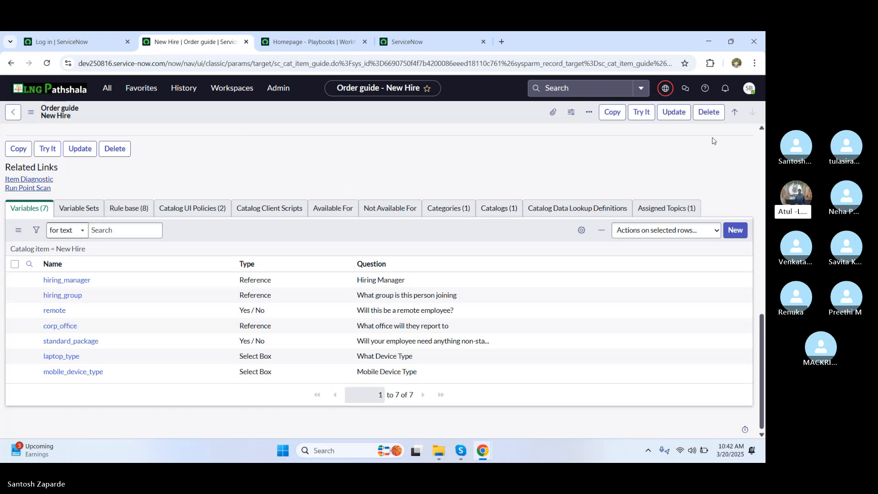
Step: Start a new variable record for the New Hire catalog item from its Variables list
click(732, 231)
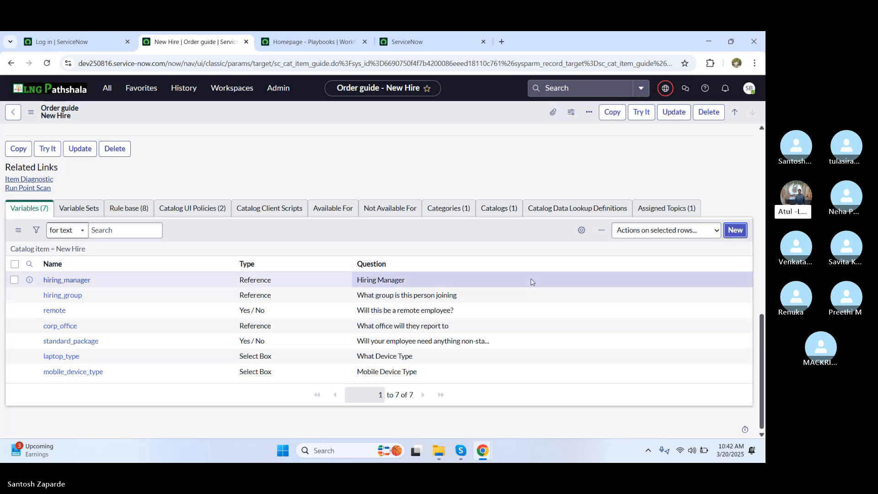
click(737, 231)
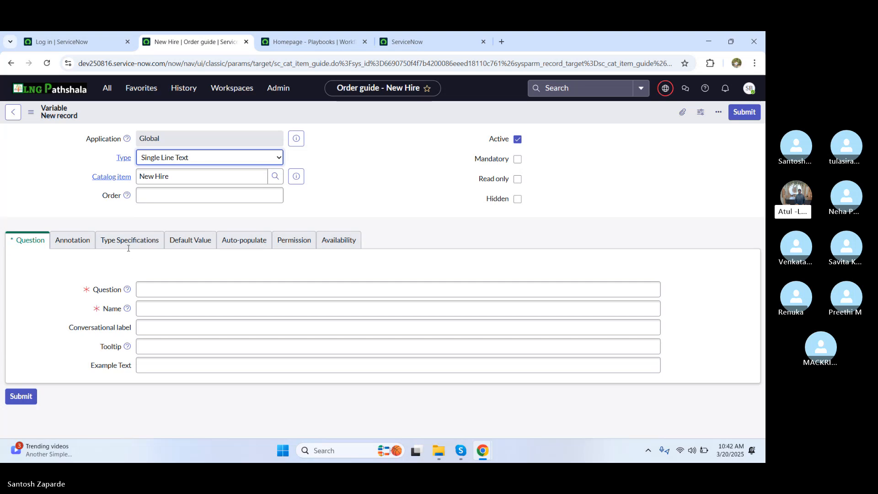
Step: Review the Type Specifications and browse the variable types, keeping Single Line Text at width 50%
click(242, 160)
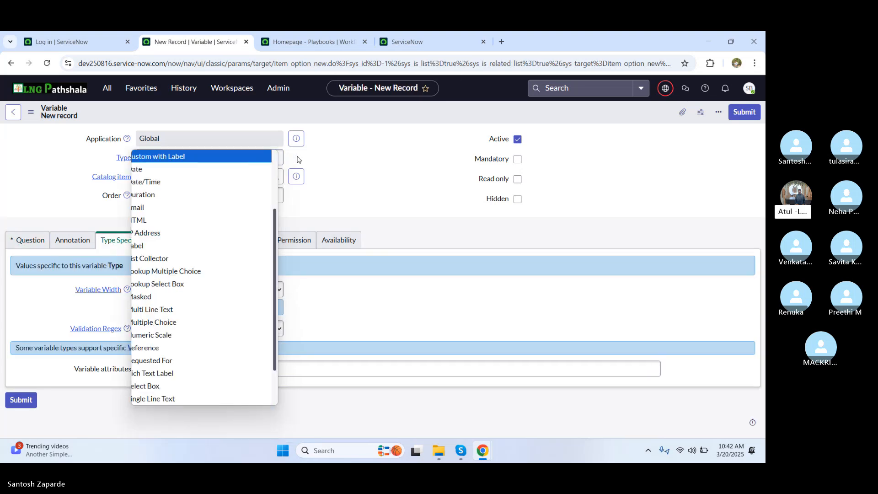
click(338, 165)
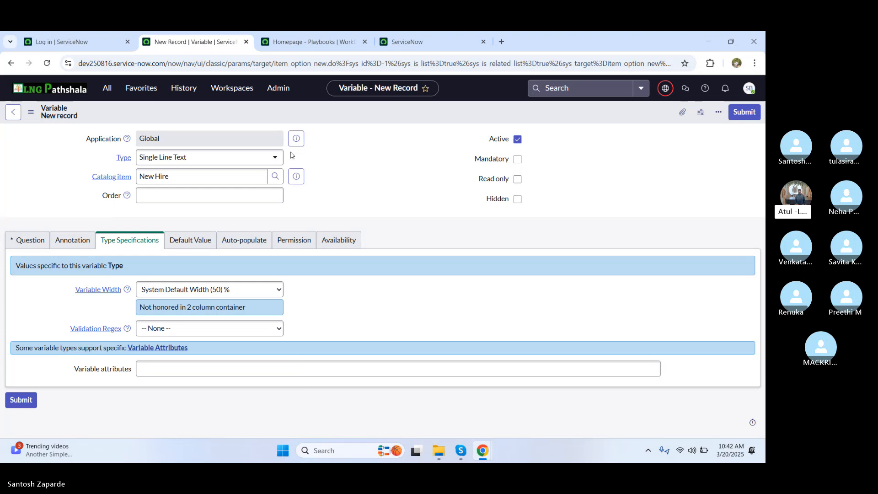
click(250, 160)
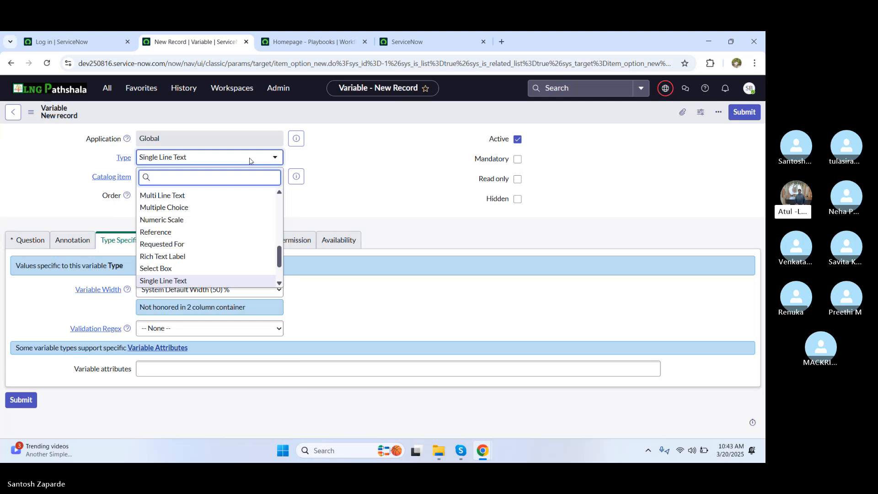
scroll(206, 197, up, 2)
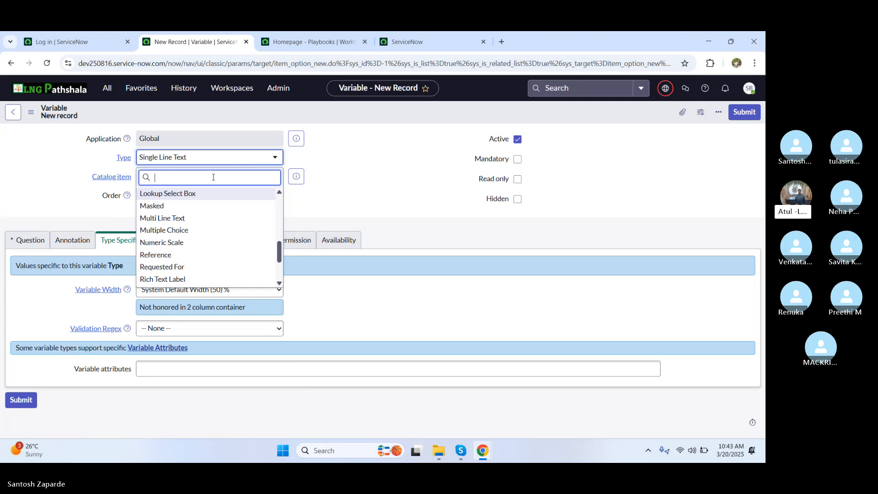
drag(280, 253, 278, 201)
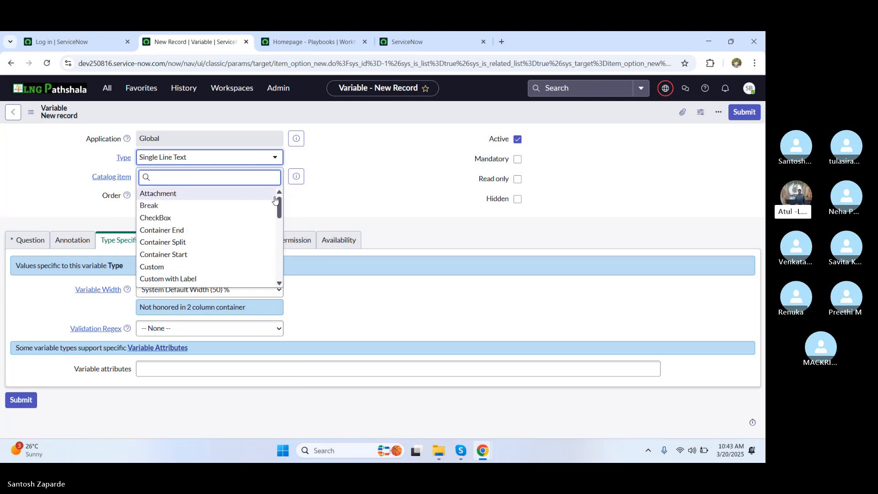
click(249, 159)
click(250, 159)
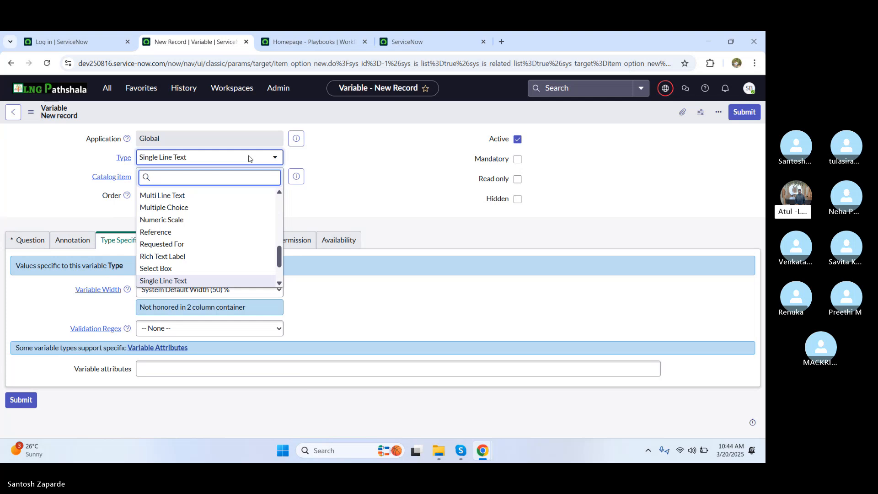
click(365, 163)
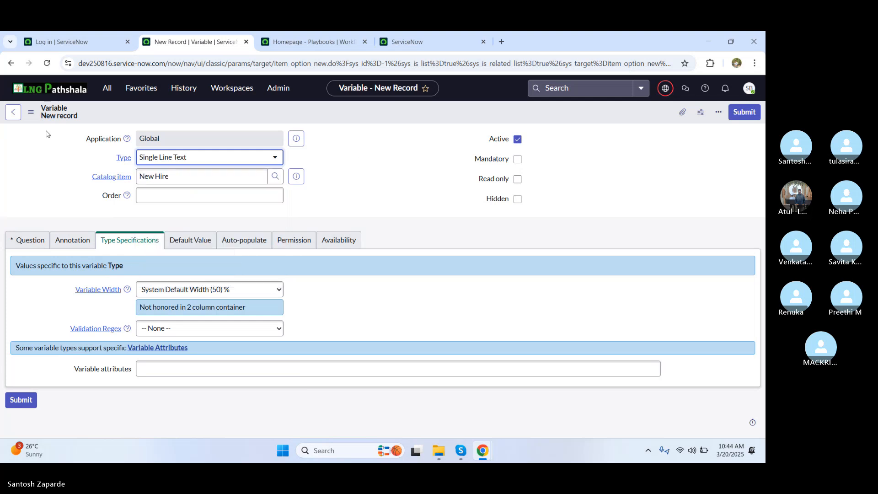
Step: Return to the New Hire order guide and view its eight Rule base items
click(15, 117)
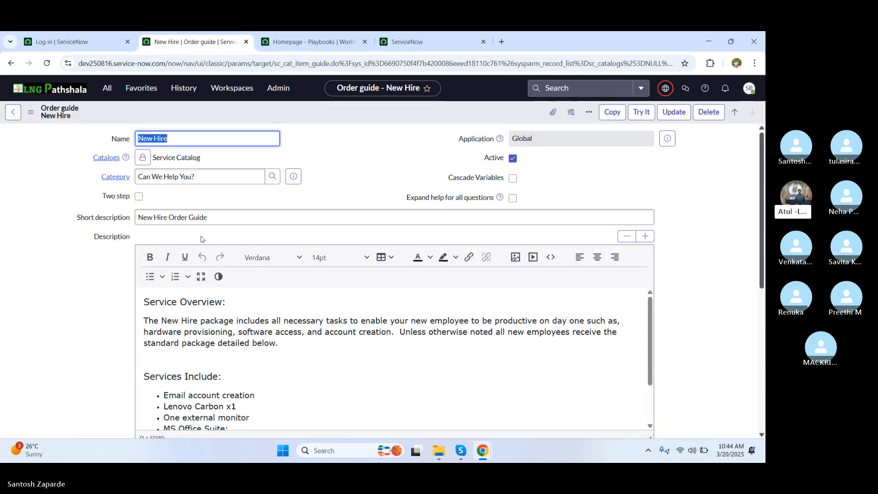
drag(763, 231, 763, 414)
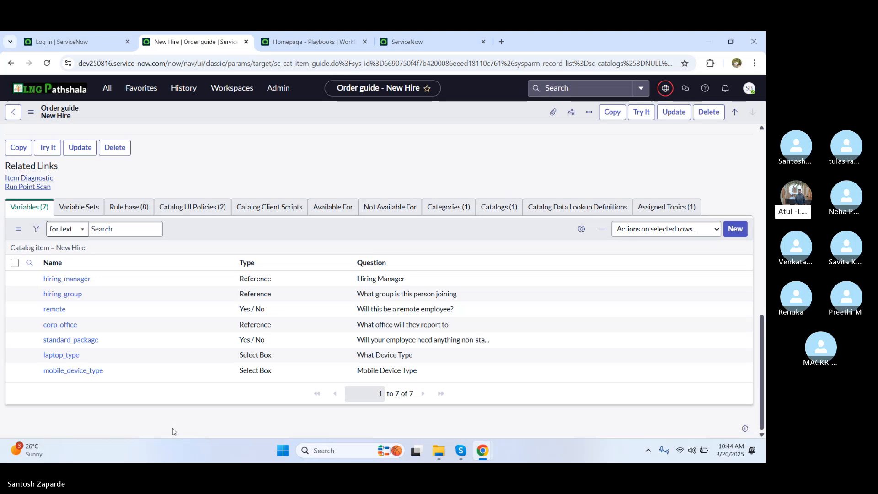
click(141, 208)
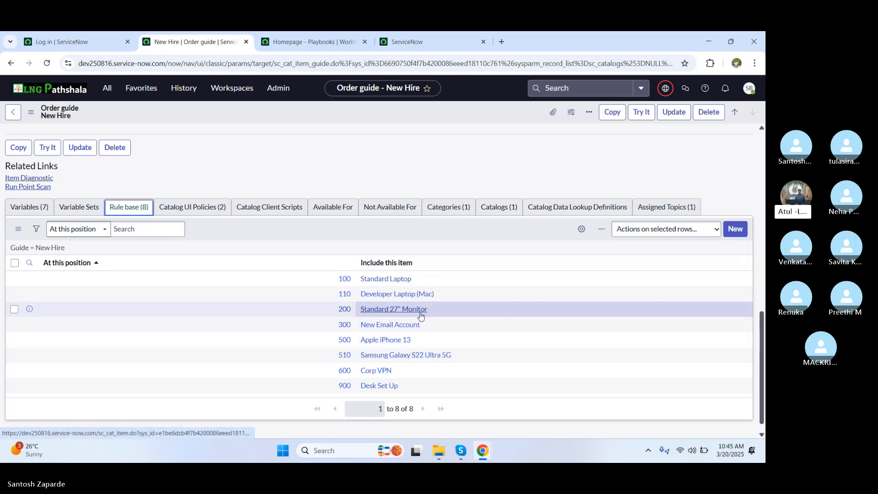
Step: Glance at the Standard Laptop item, then open its position-100 rule from the Rule base
click(384, 280)
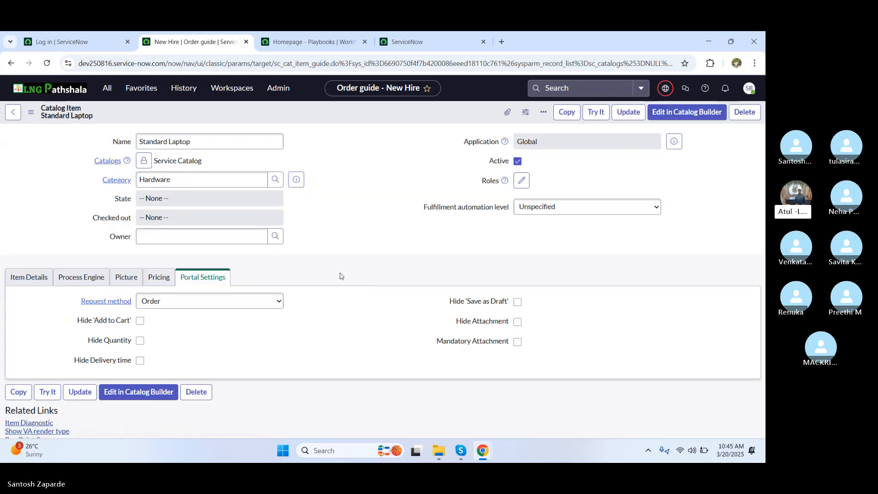
click(13, 113)
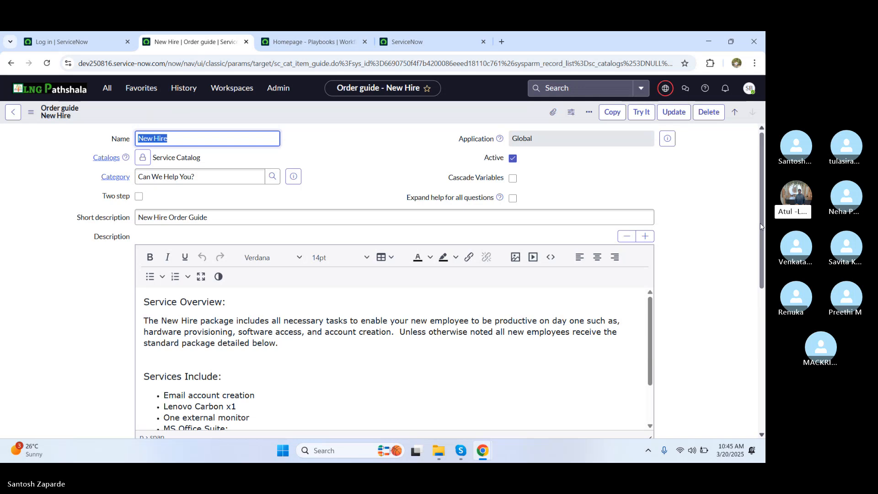
drag(761, 227, 763, 406)
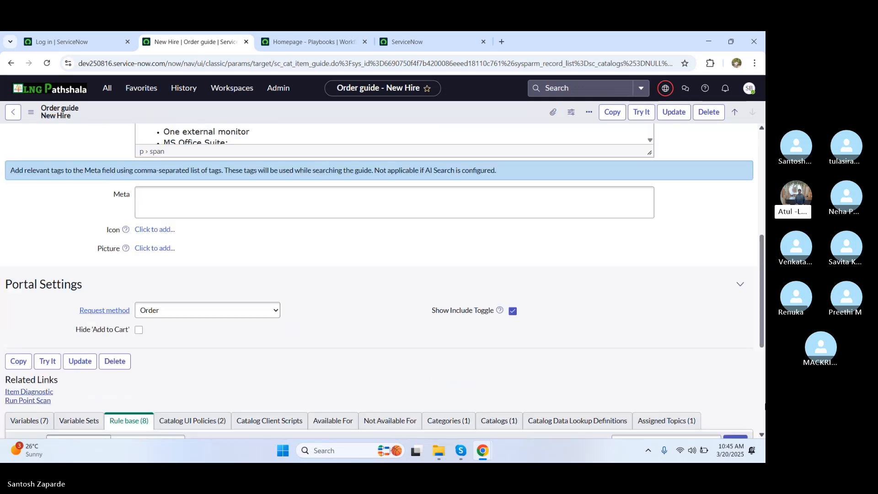
scroll(321, 354, down, 3)
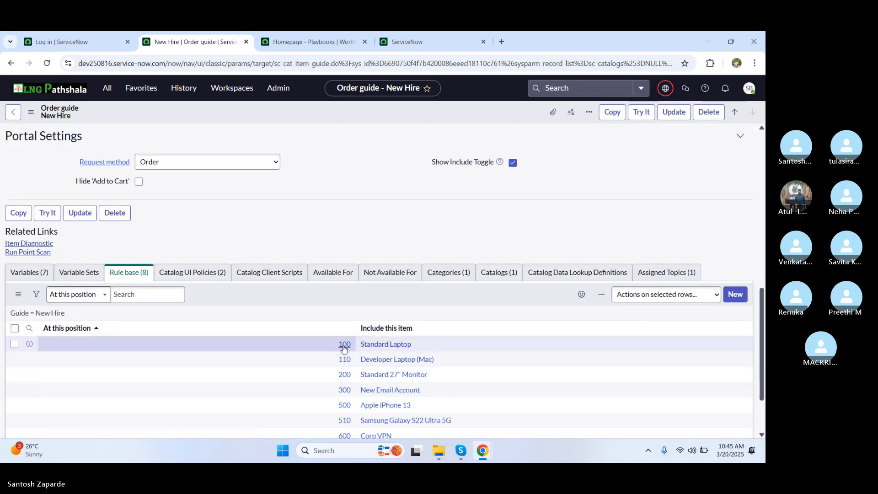
click(345, 345)
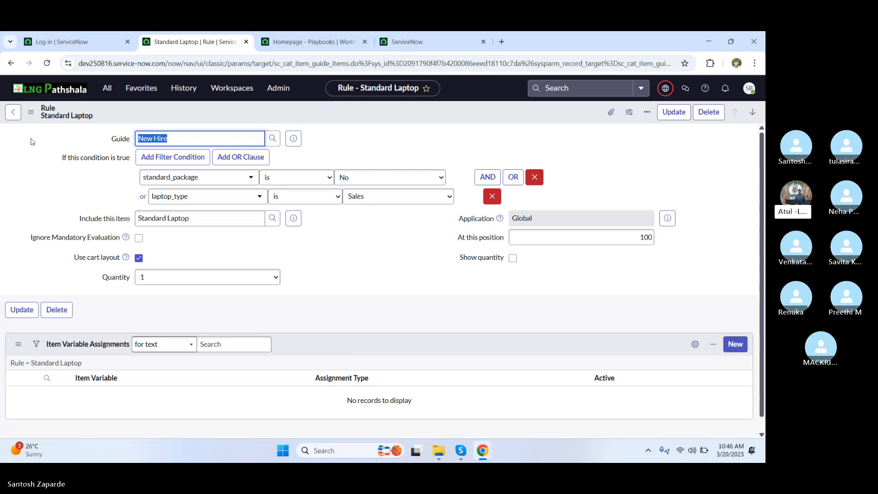
Step: Switch to the Service Portal window showing the New Hire Describe Needs step
key(alt+Tab)
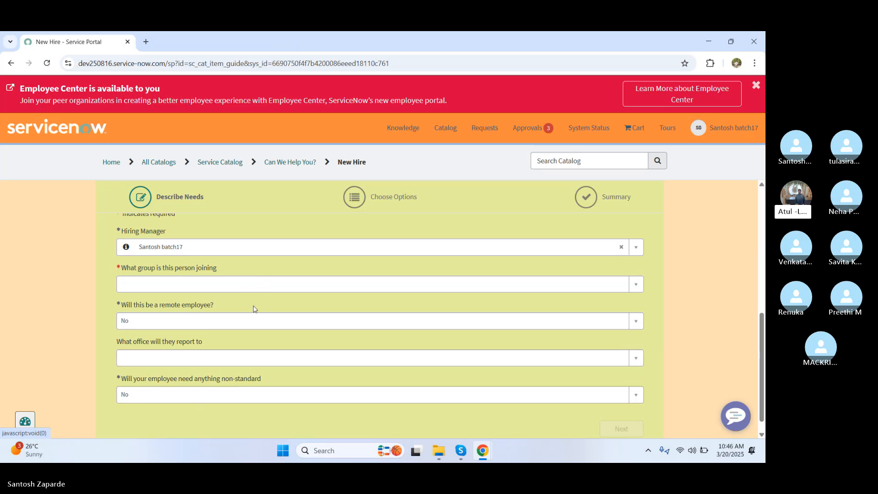
Step: On the New Hire form, set the group to Development and mark the hire as remote
click(262, 284)
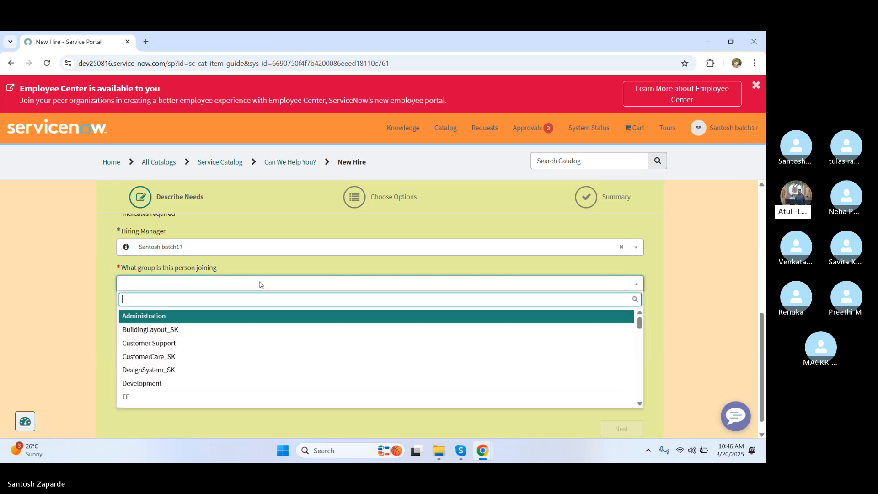
click(167, 384)
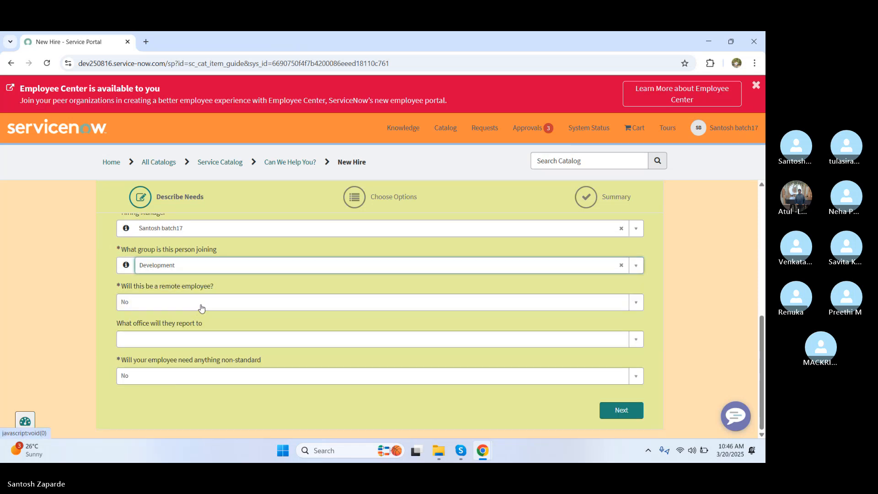
click(200, 307)
click(169, 338)
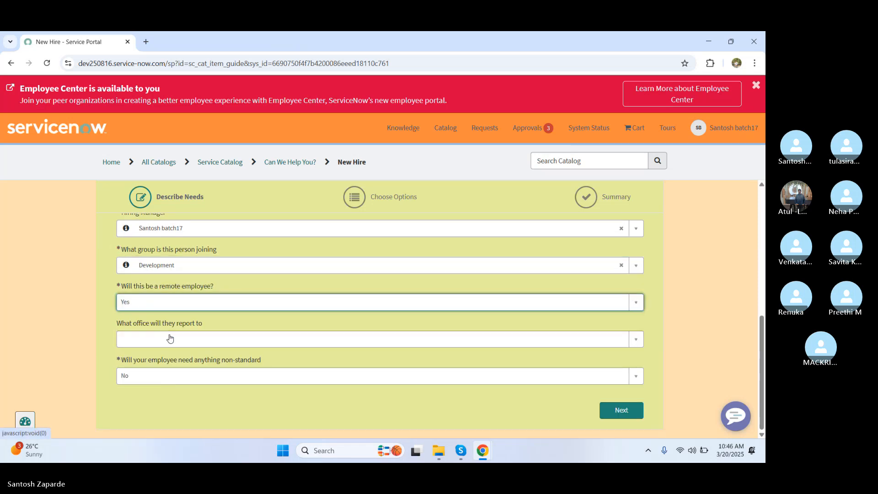
click(188, 341)
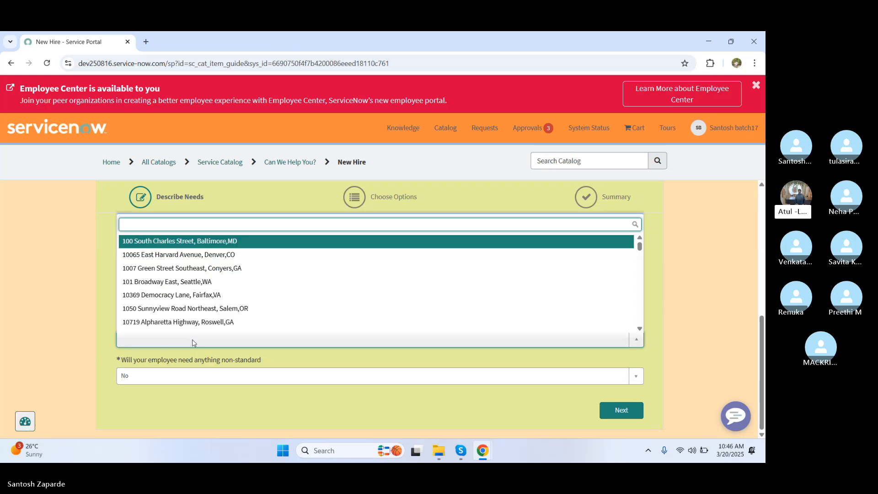
click(187, 296)
click(167, 377)
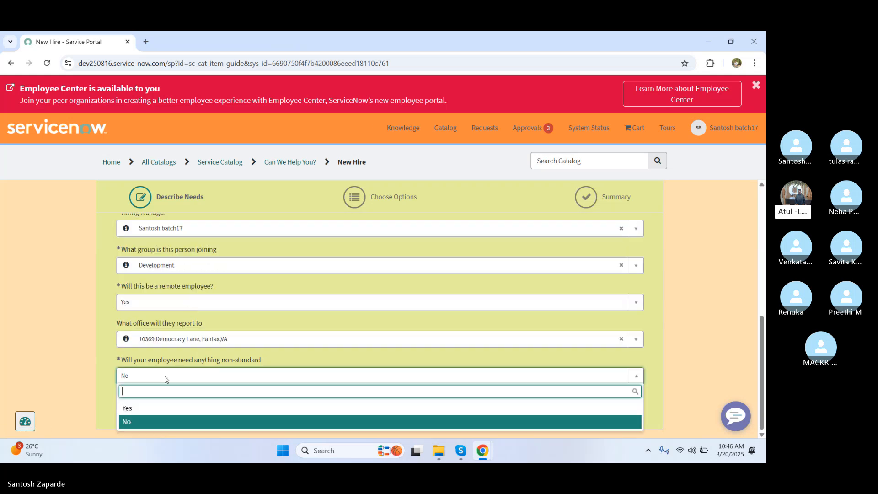
click(153, 407)
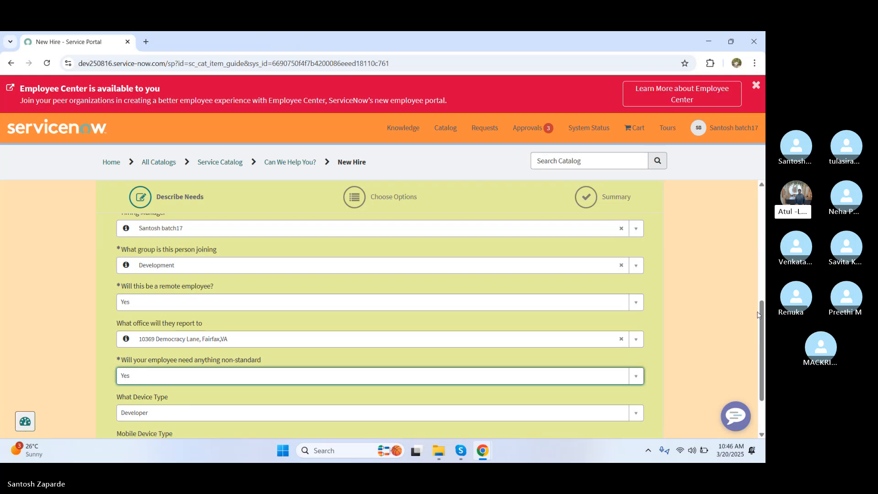
drag(761, 318, 763, 350)
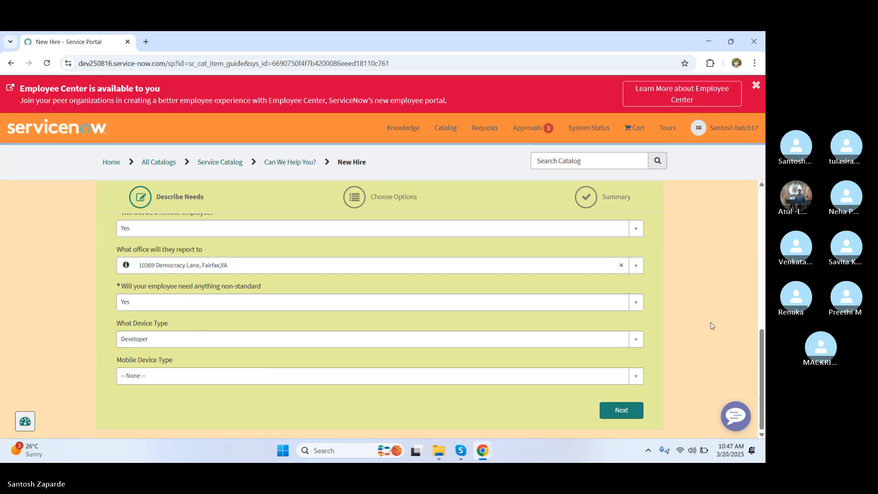
key(alt+Tab)
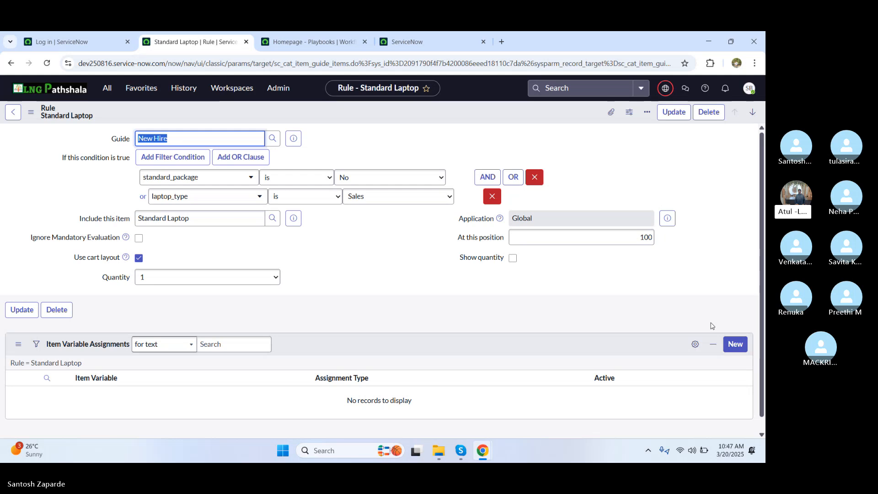
Step: Switch back to the New Hire portal form showing device type Developer
key(alt+Tab)
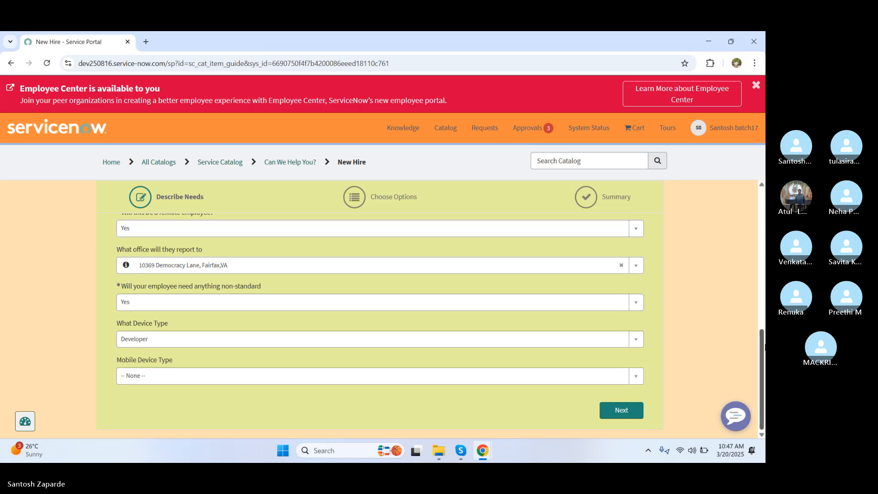
Step: Stay on the New Hire form and open the portal home page in a new tab
drag(762, 348, 749, 360)
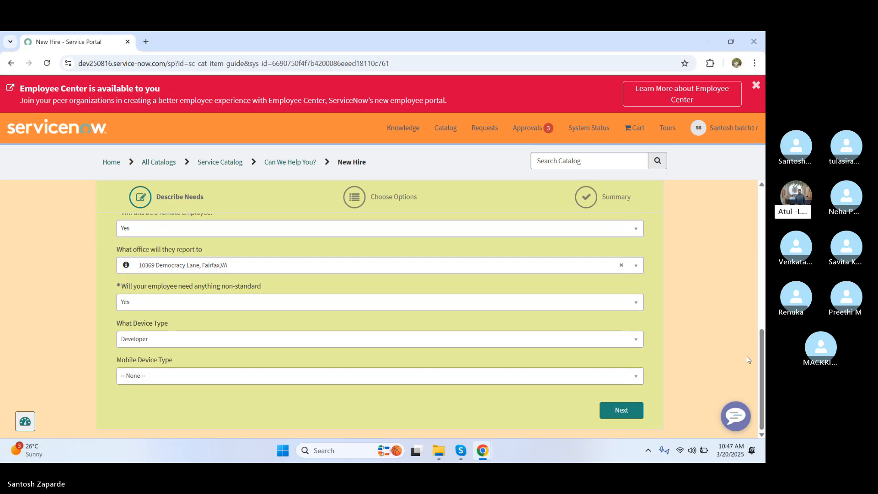
click(108, 163)
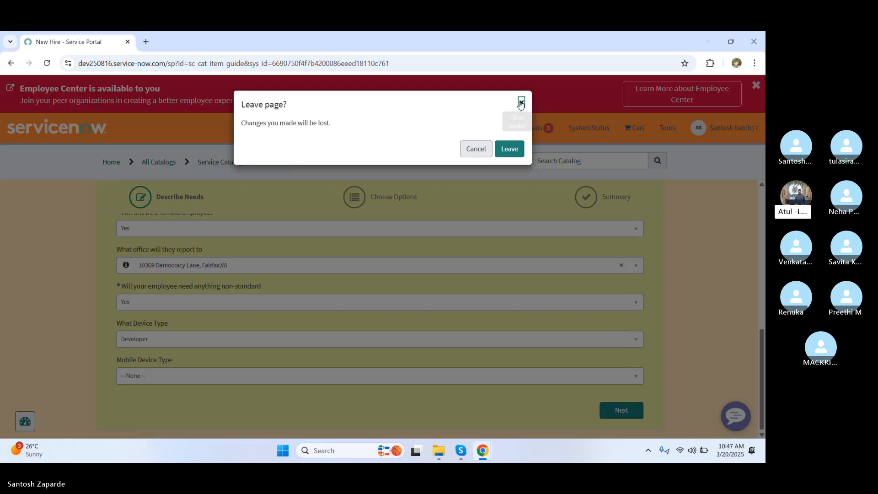
click(521, 103)
right_click(115, 163)
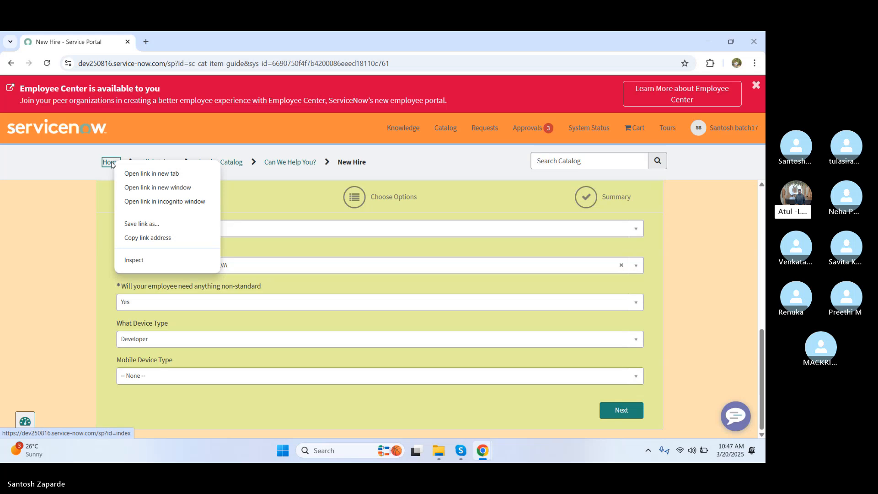
click(146, 173)
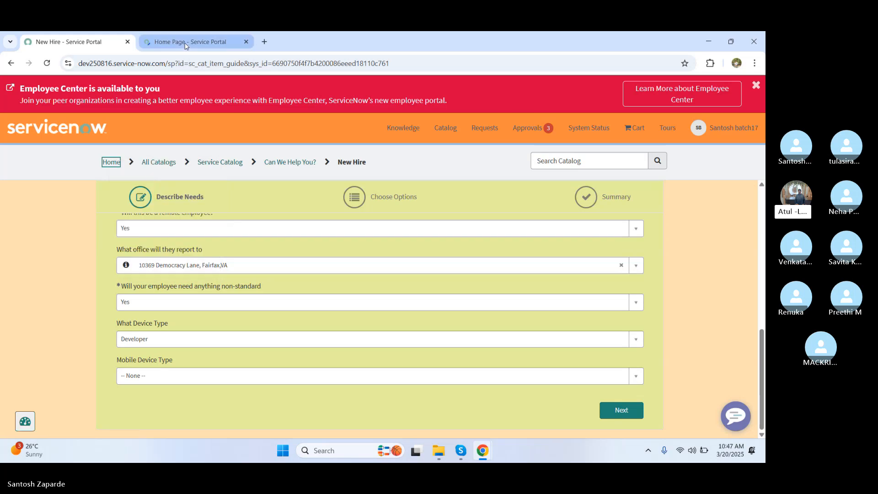
click(187, 43)
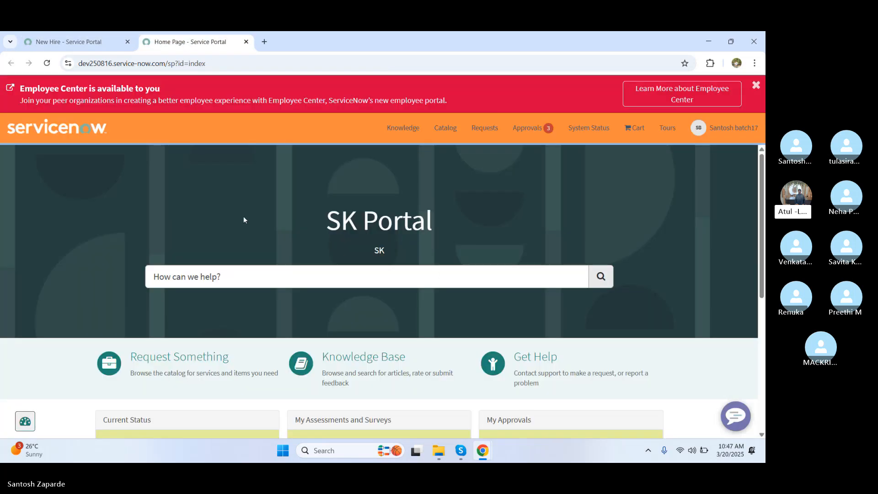
Step: Search the portal for 'standard laptop'
click(207, 280)
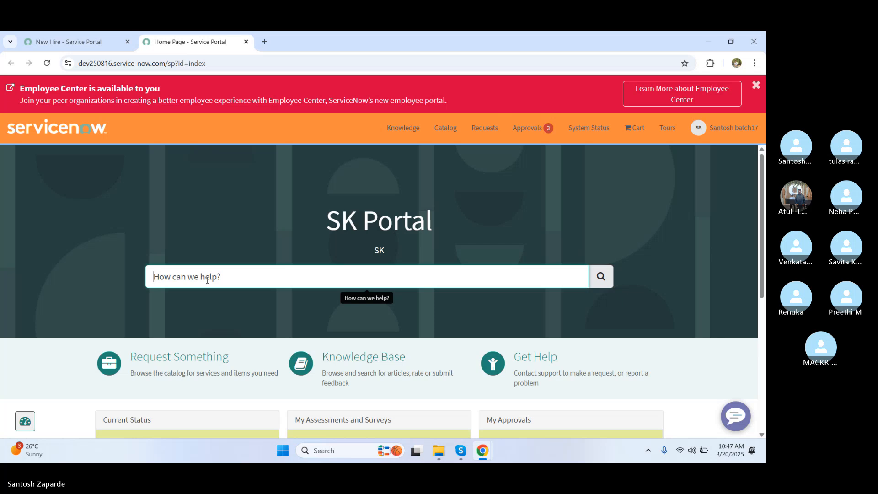
text(standar)
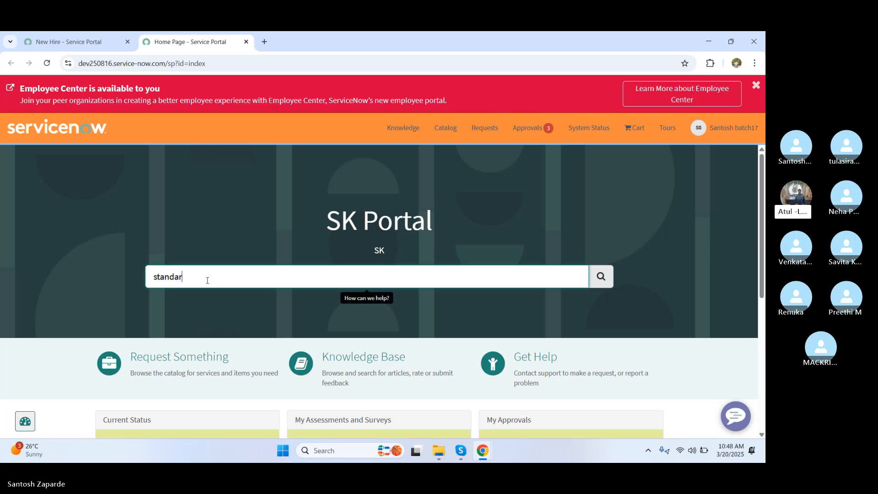
text(d laptop)
key(Return)
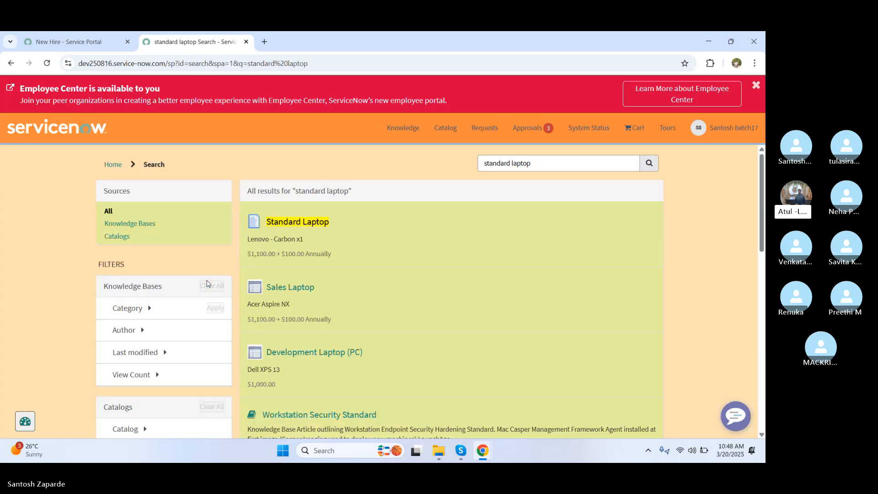
Step: Open the Standard Laptop catalog item from the results, then return to its rule window
click(290, 223)
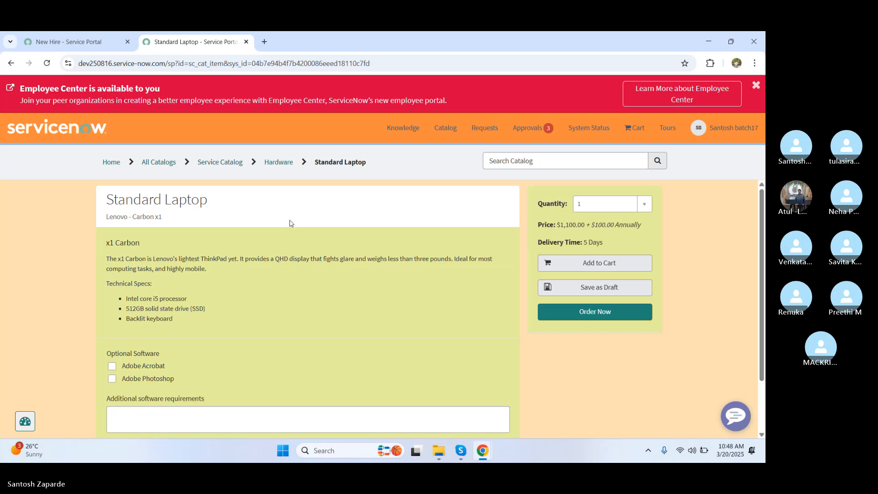
key(alt+Tab)
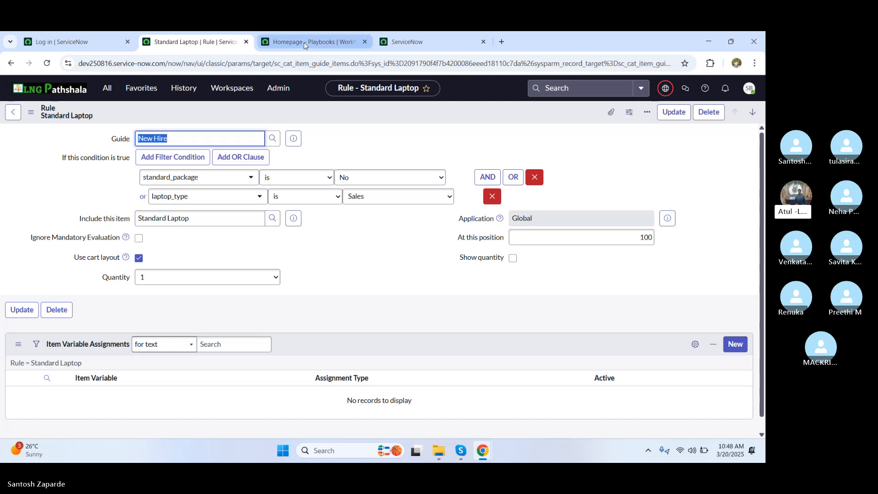
Step: Go back to the New Hire order guide and scroll to its Rule base, Standard Laptop to Desk Set Up
click(10, 115)
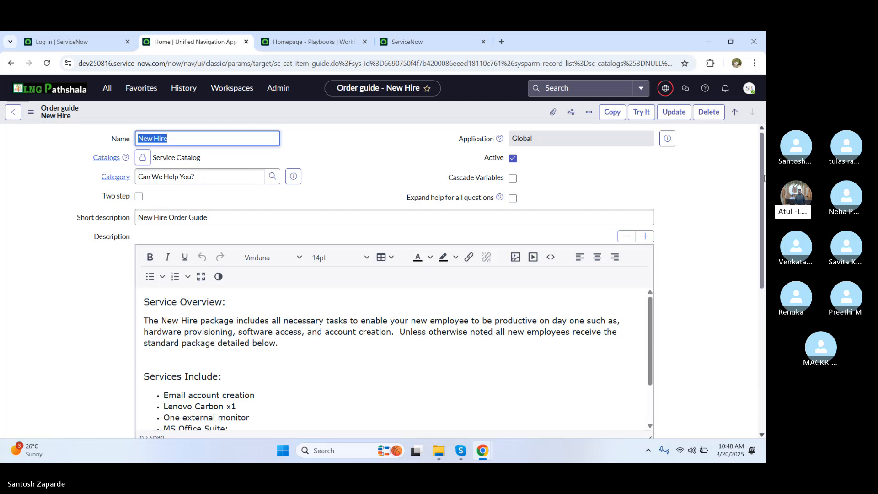
drag(763, 177, 762, 374)
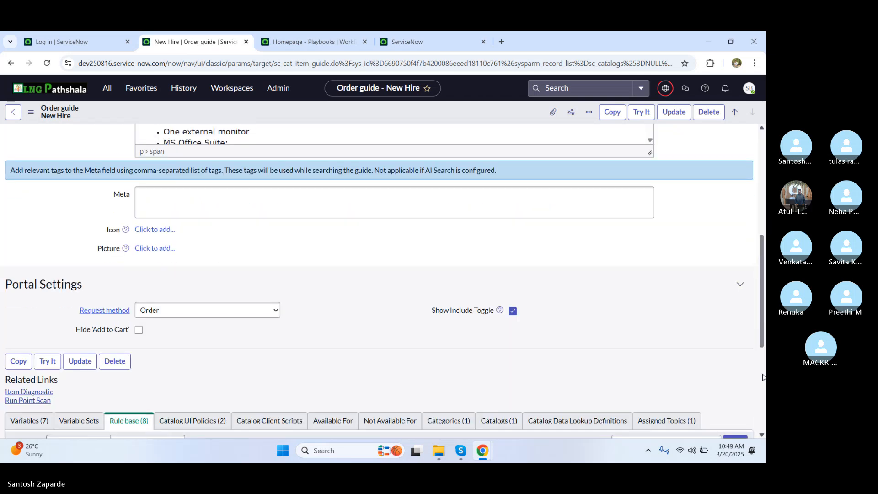
scroll(763, 377, down, 5)
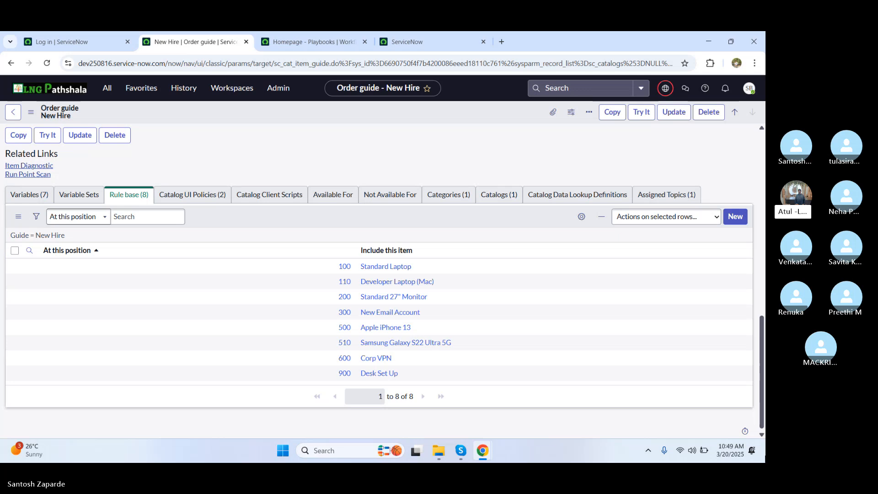
Step: Open the Standard 27" Monitor rule, which adds the item at position 200 for Developer laptops
click(341, 298)
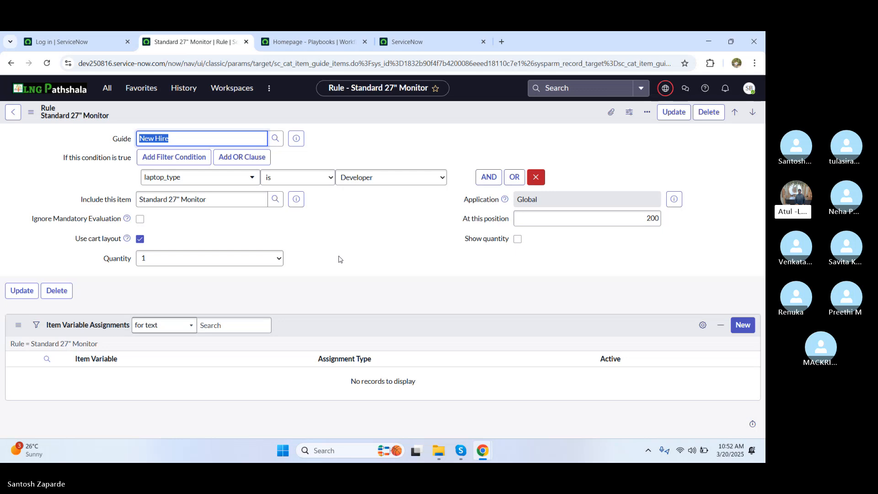
Step: Return to the New Hire order guide and open its New Email Account rule at position 300
click(13, 114)
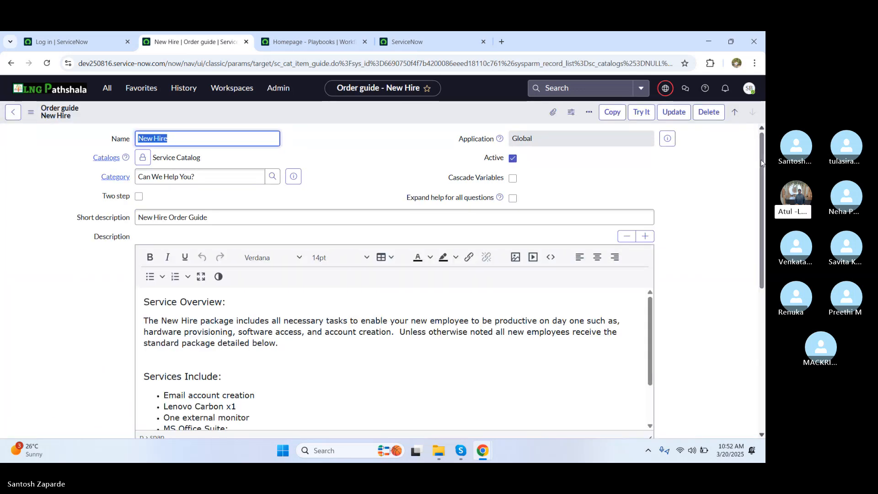
drag(762, 163, 763, 359)
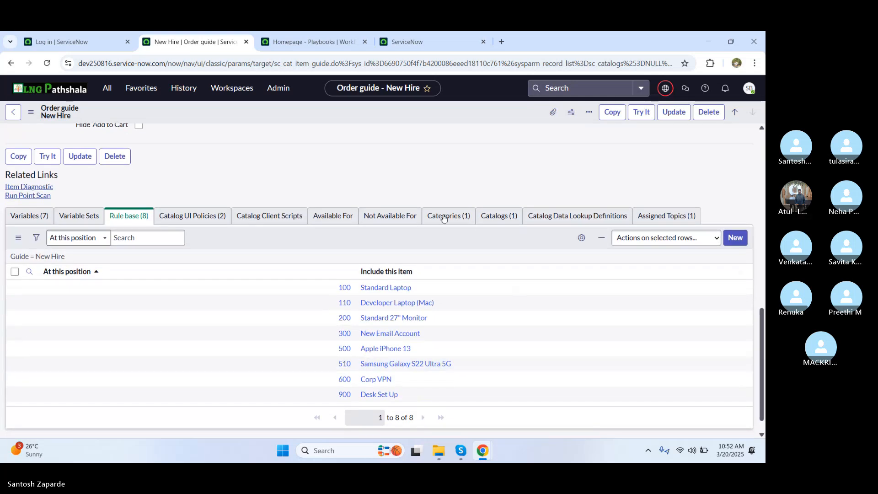
click(342, 335)
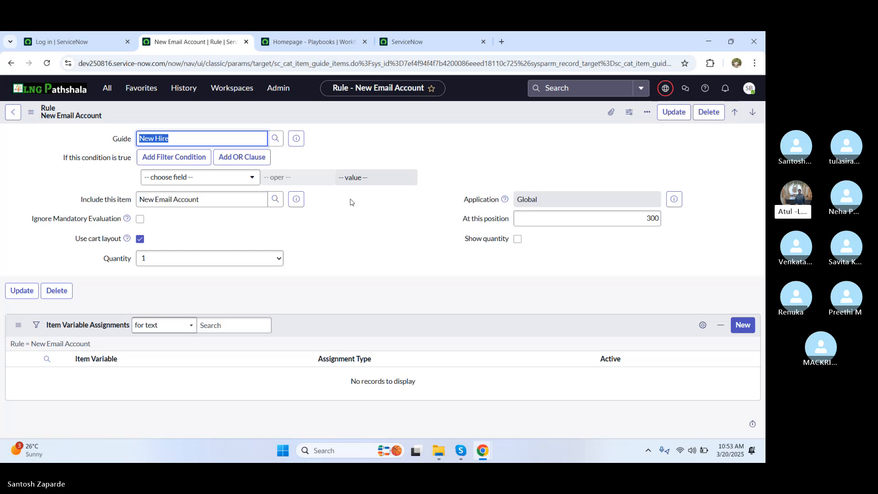
Step: Go back to the New Hire order guide and scroll to its eight-item Rule base list
click(13, 112)
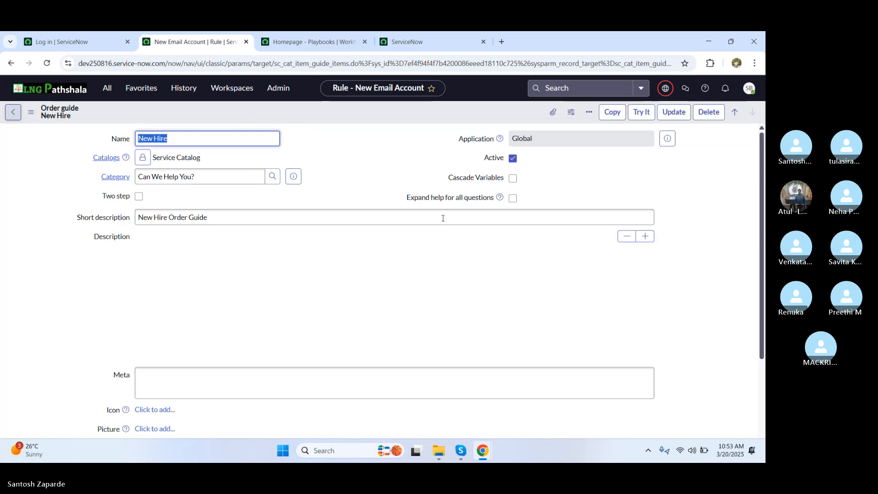
drag(763, 181, 765, 426)
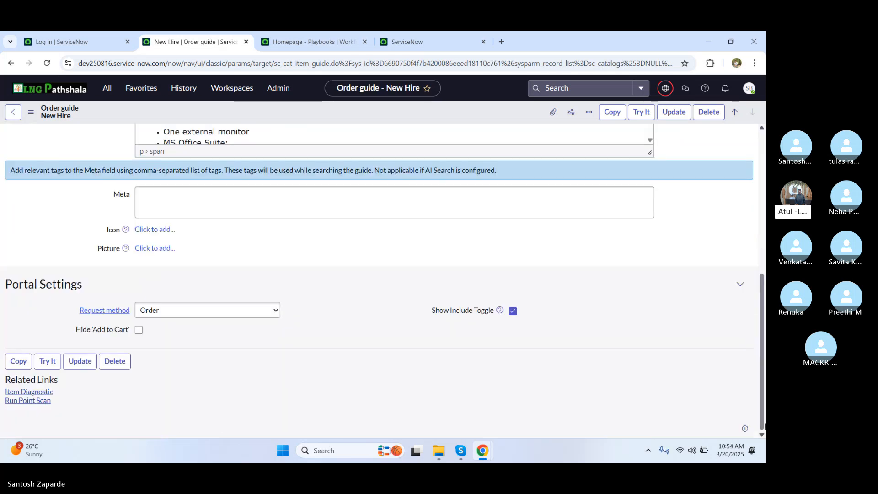
scroll(380, 279, down, 2)
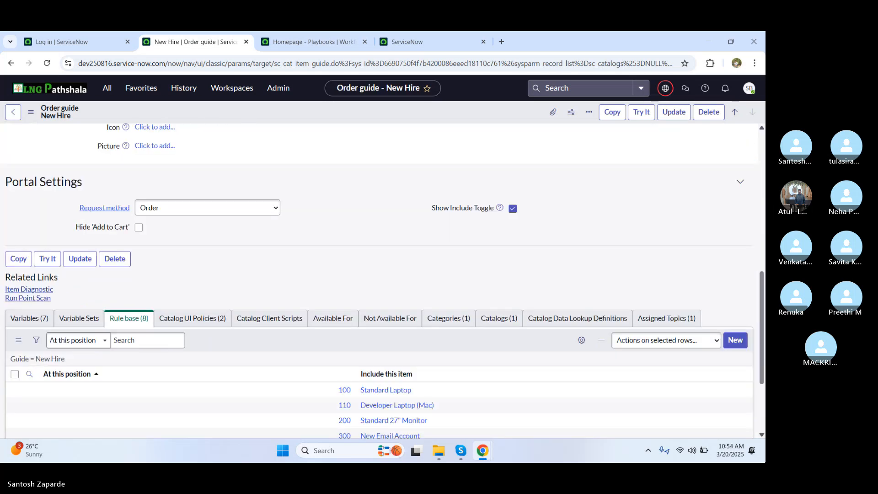
drag(759, 357, 764, 404)
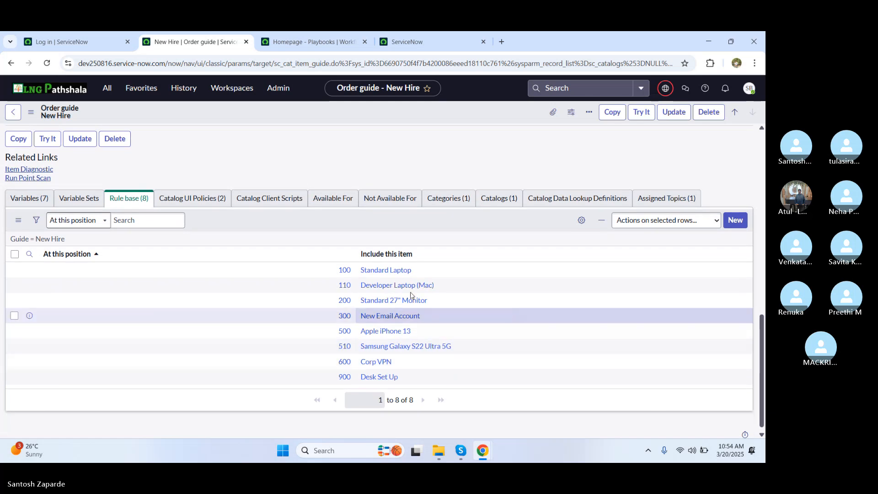
Step: Show the New Hire order guide's Variable Sets related list, which is still empty
click(79, 199)
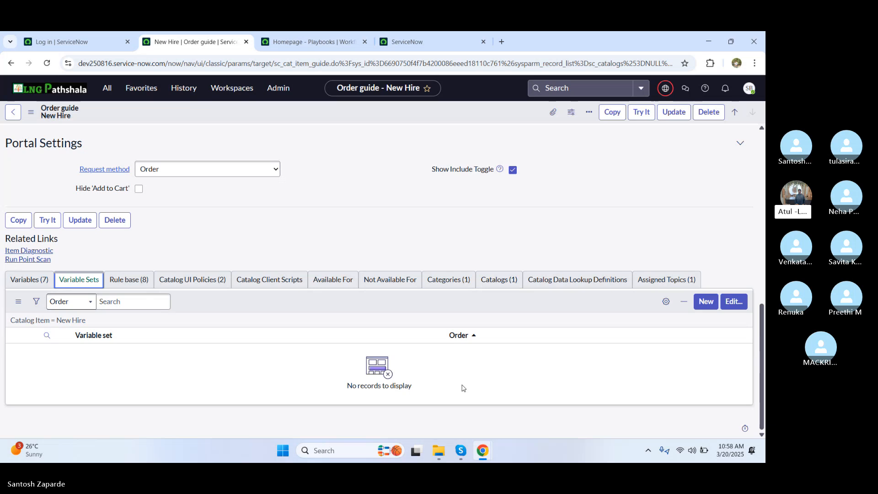
Step: Launch the variable set creation wizard from the guide's Variable Sets list
click(706, 303)
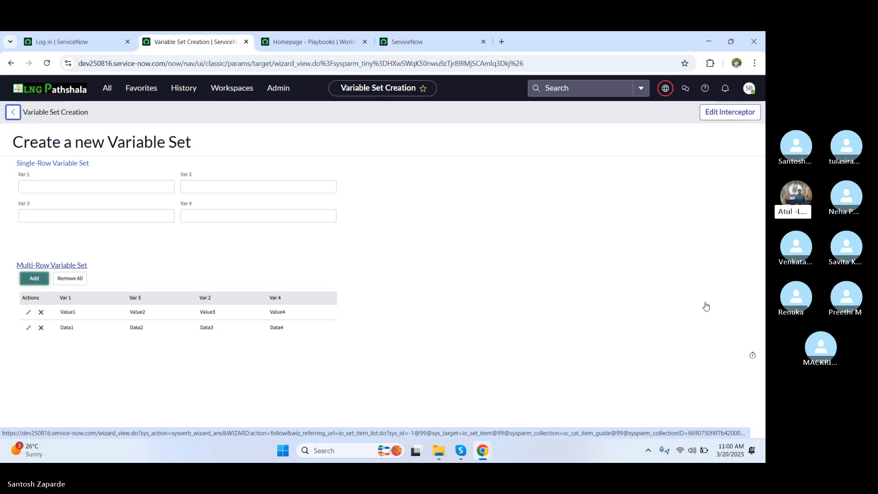
click(80, 189)
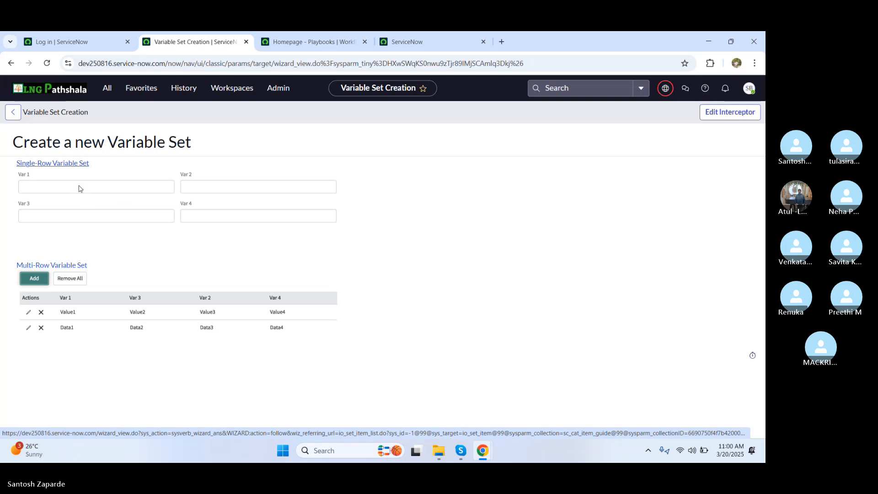
Step: Fill in a Single-Row variable set: title LNG, internal name lng, layout 2 Columns Wide, alternating sides
click(61, 165)
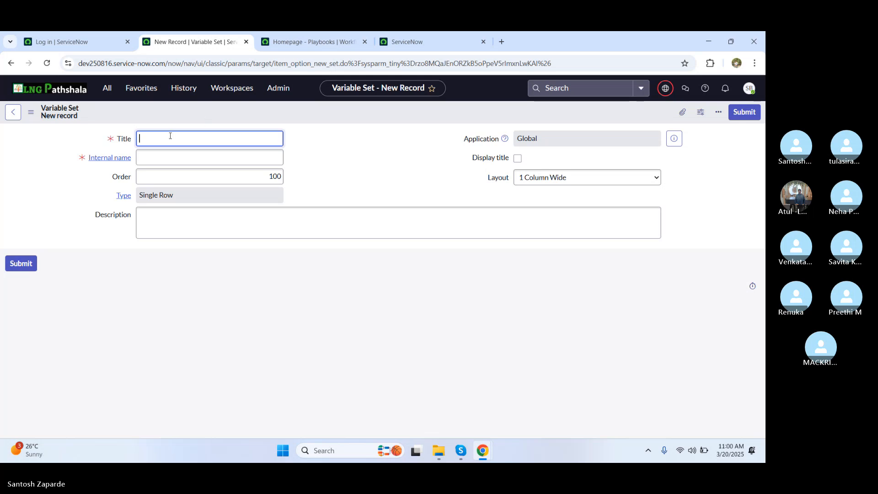
text(LNG)
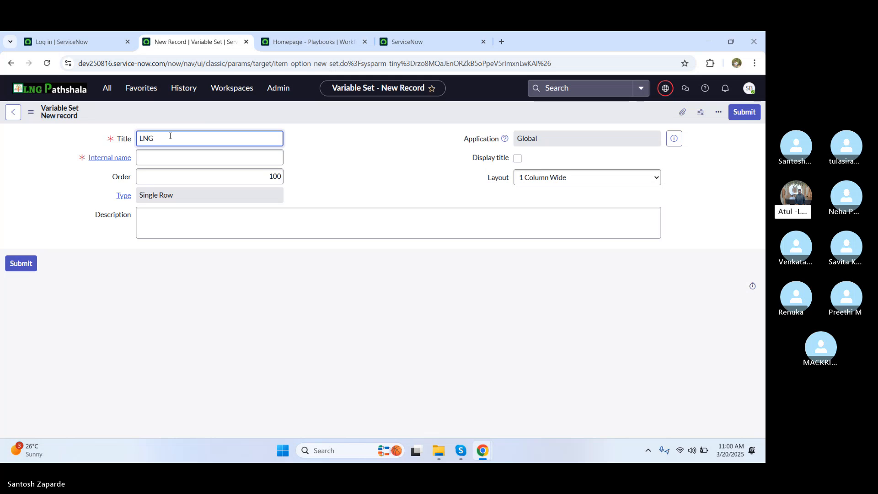
click(157, 158)
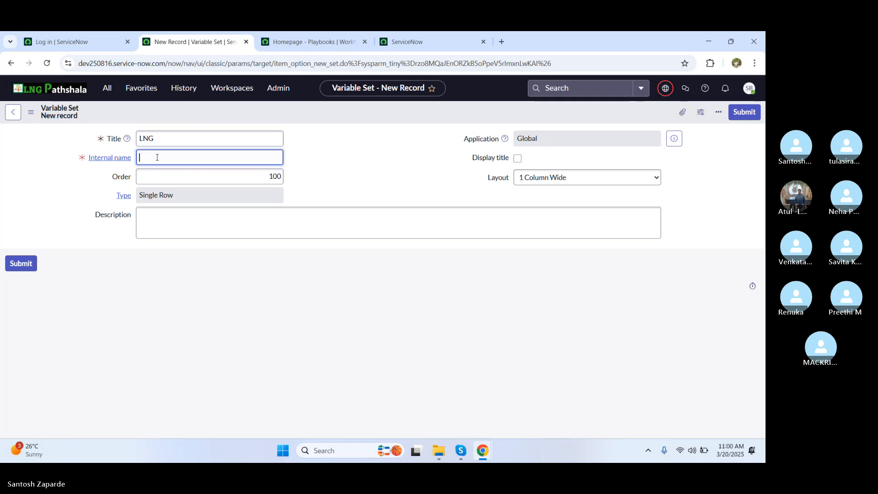
text(Learn)
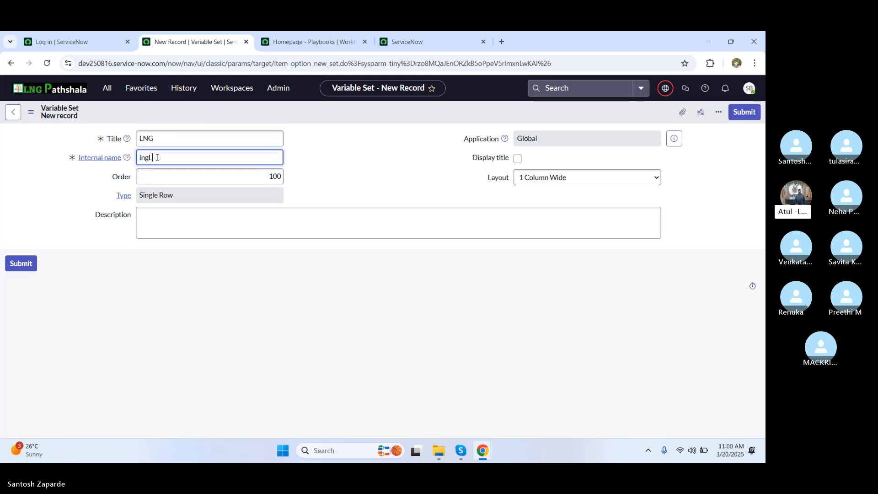
key(BackSpace)
key(BackSpace)
key(BackSpace)
key(BackSpace)
key(BackSpace)
drag(321, 301, 229, 197)
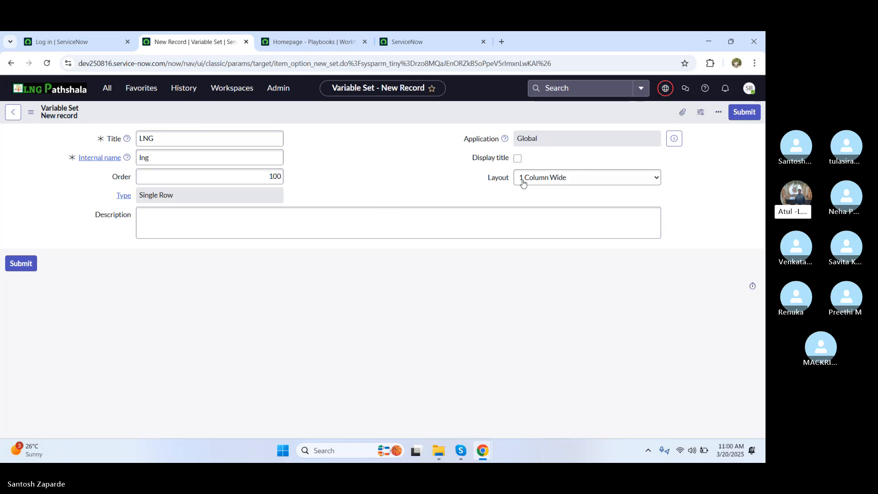
click(547, 178)
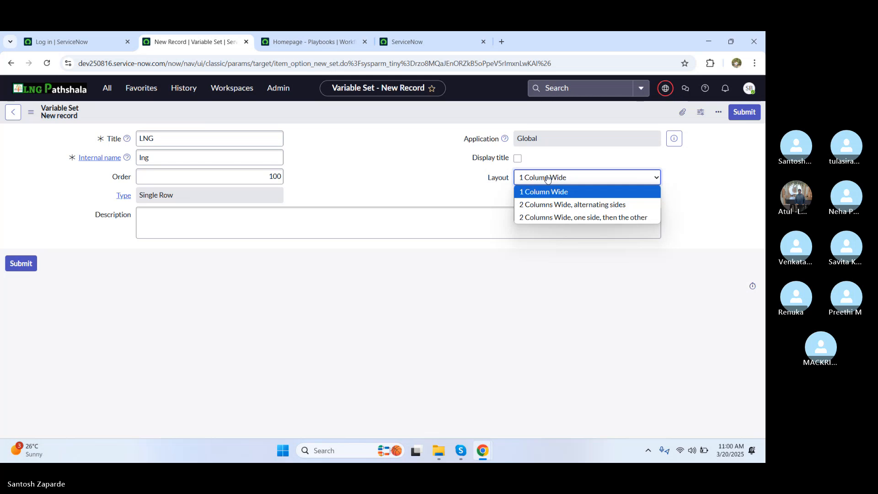
click(566, 205)
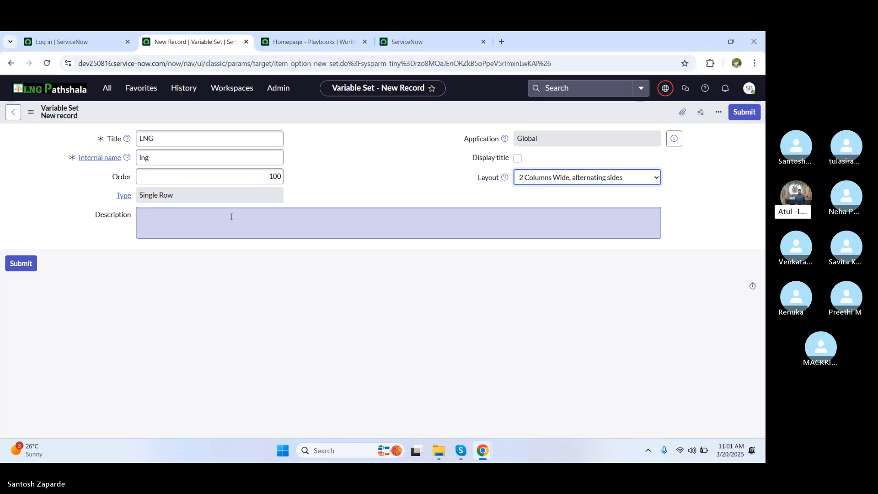
right_click(378, 121)
Step: Save the LNG variable set and begin a new entry in its Variables list
click(394, 121)
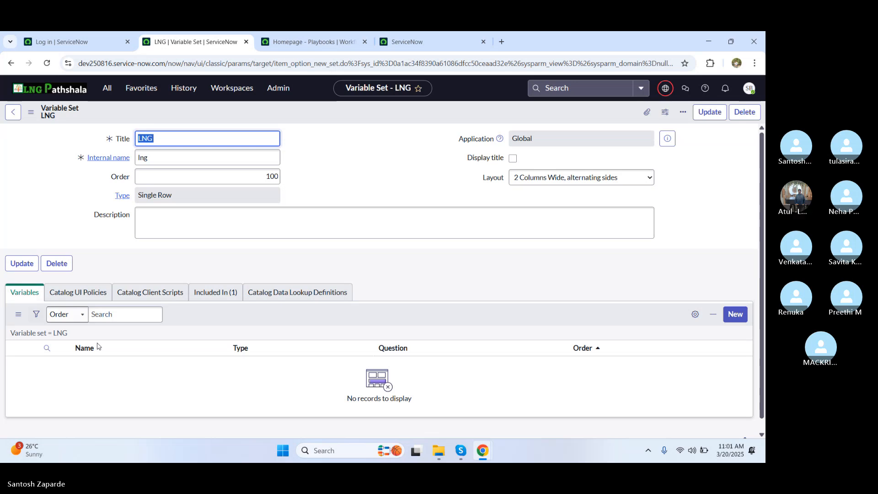
click(733, 315)
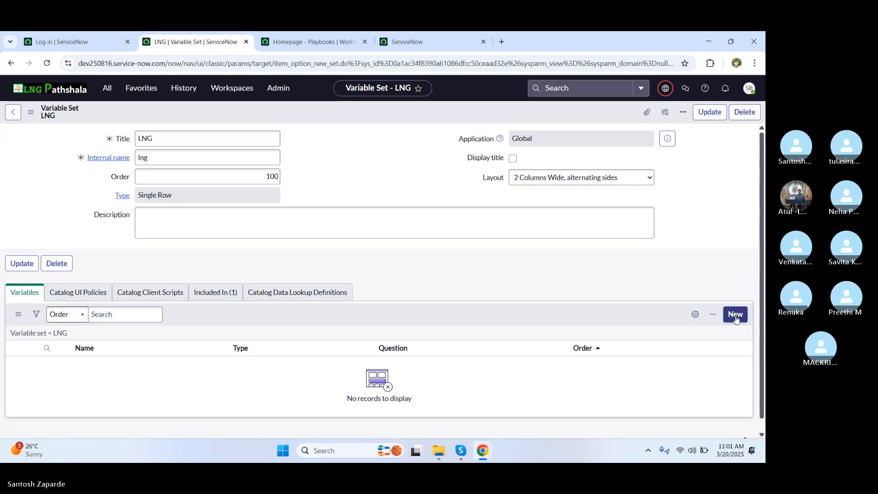
Step: Add a Single Line Text variable, question Name_Santosh, name name_santosh, and submit it
click(736, 315)
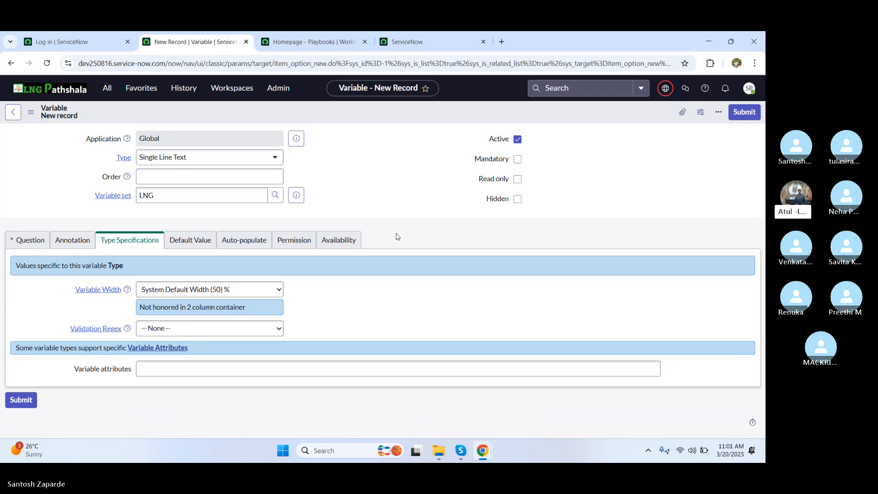
click(27, 245)
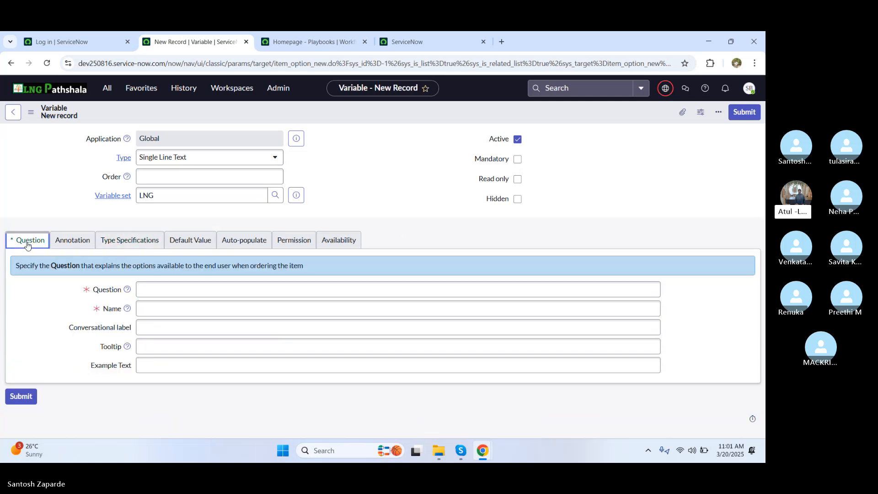
click(159, 292)
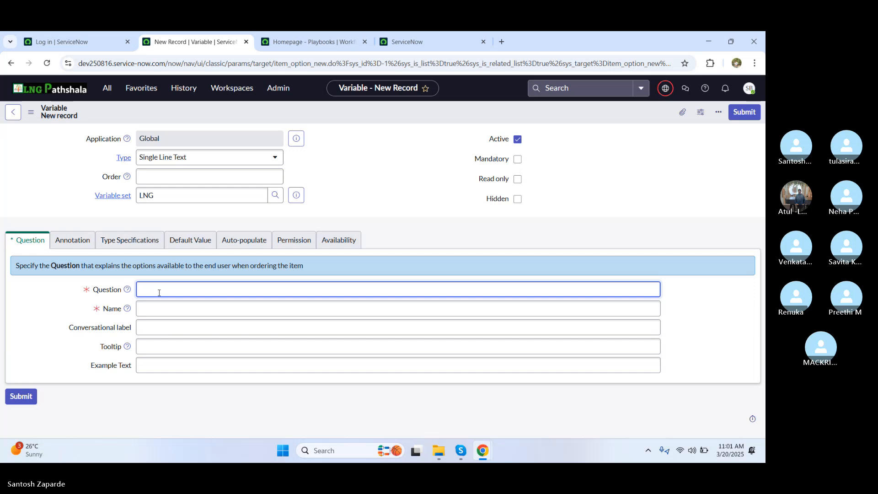
text(Name_)
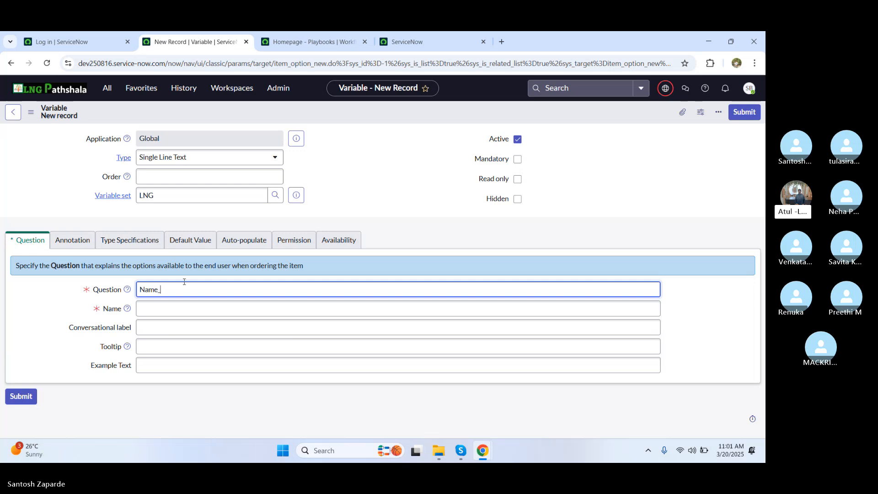
text(Santosh)
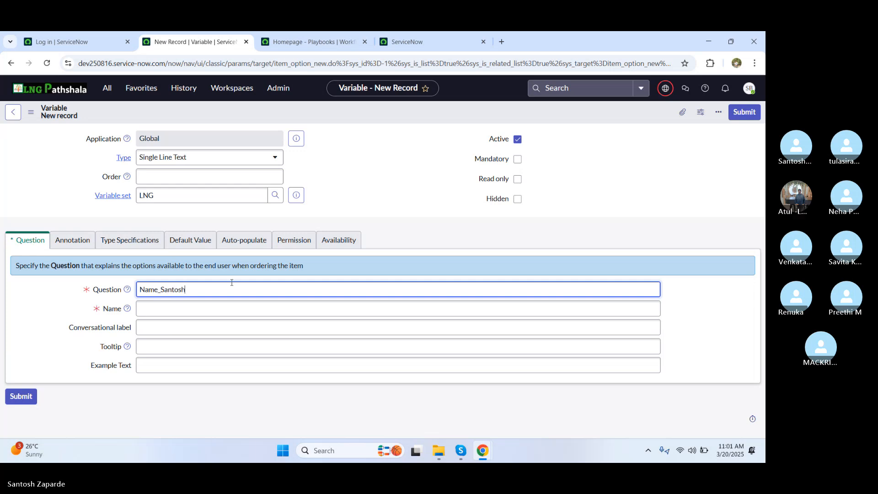
click(167, 315)
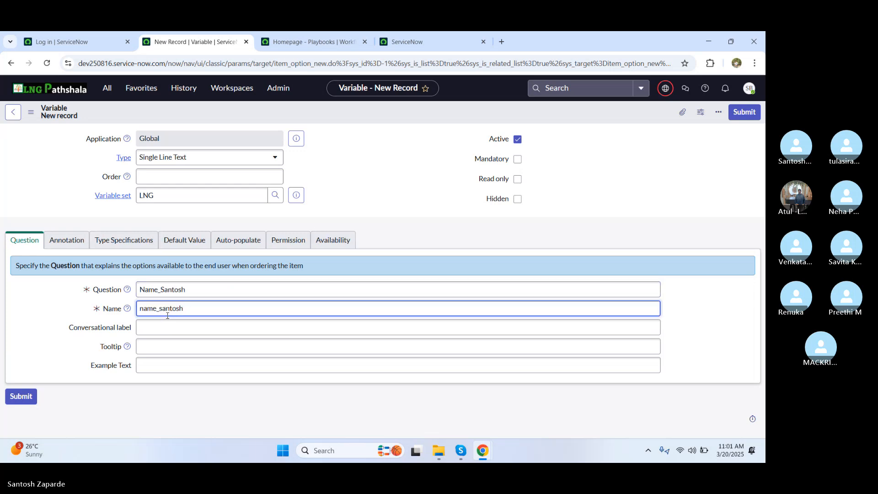
click(165, 327)
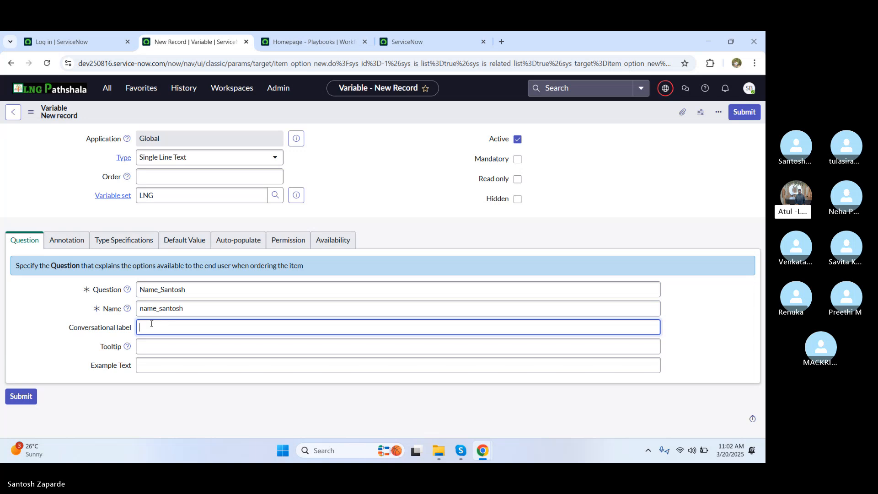
click(749, 115)
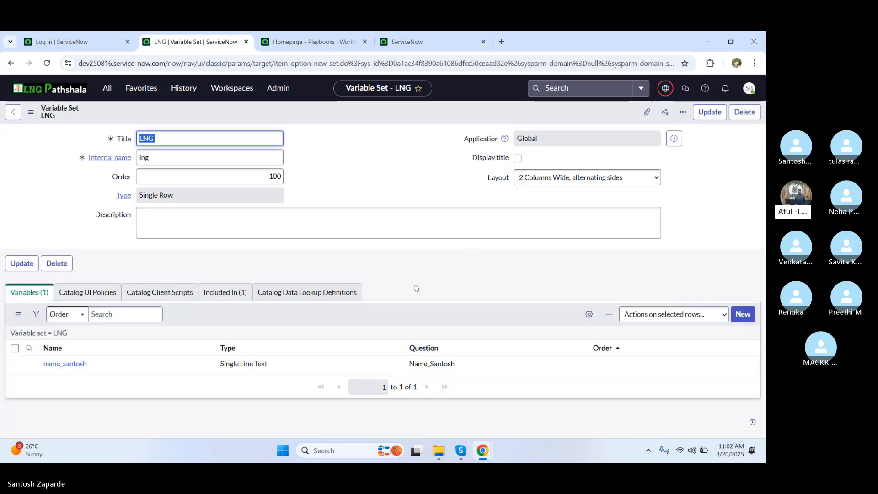
Step: Add a Date/Time variable, question DOB_Santosh, name dob_santosh, and submit it
click(743, 316)
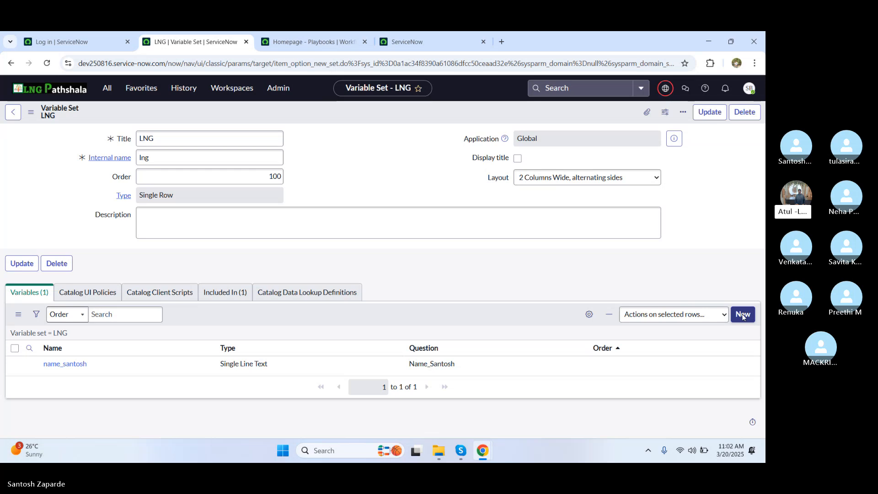
click(742, 316)
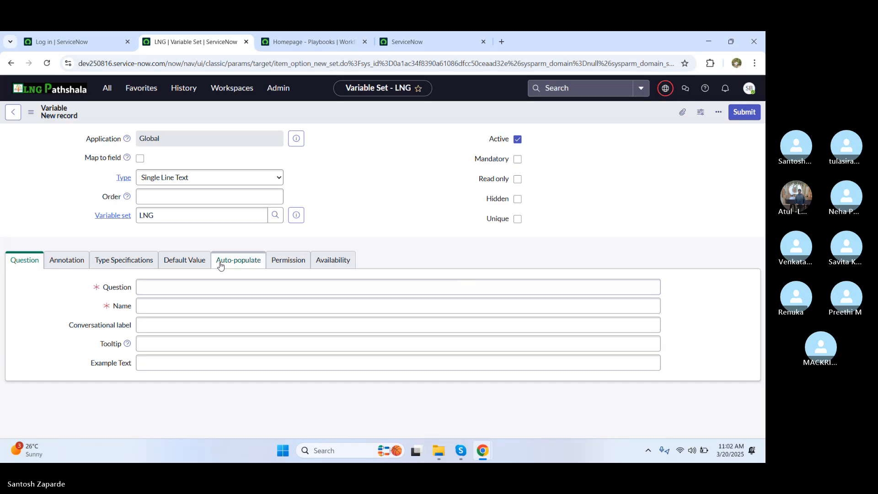
click(172, 288)
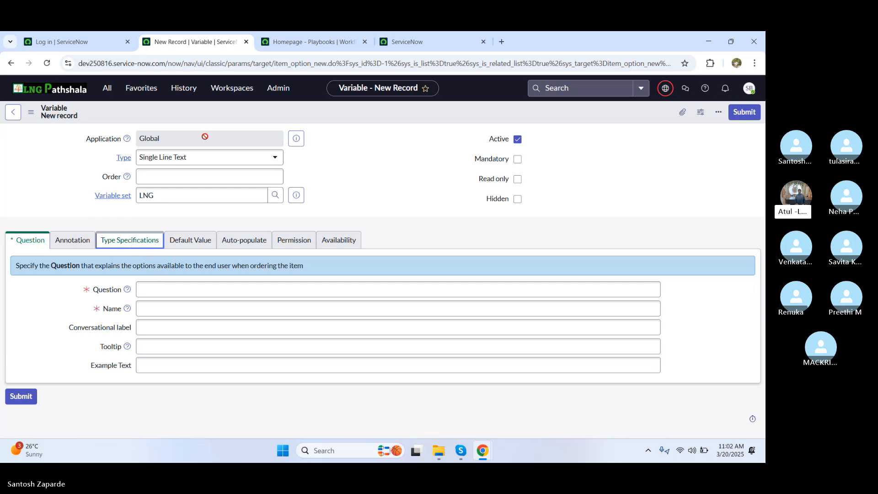
click(199, 157)
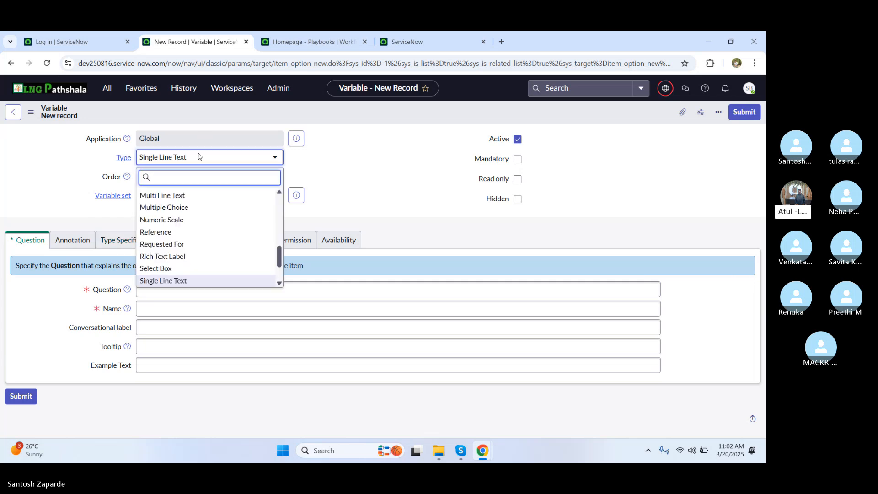
text(dat)
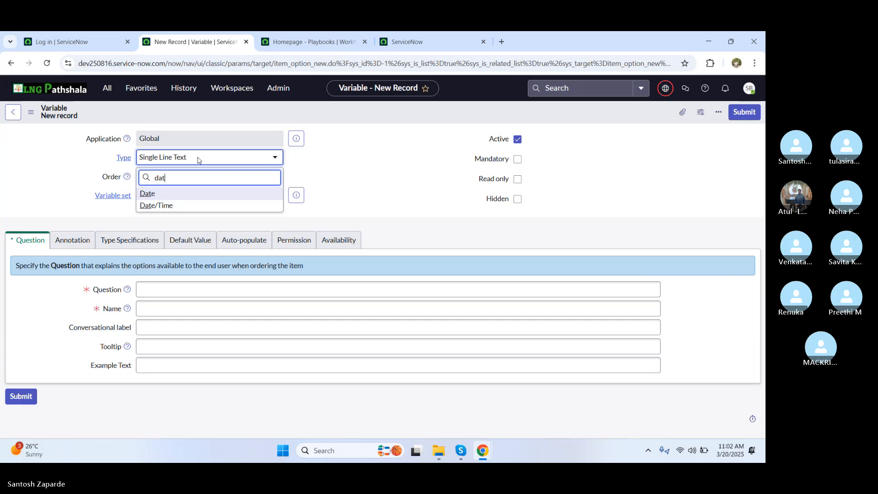
click(166, 206)
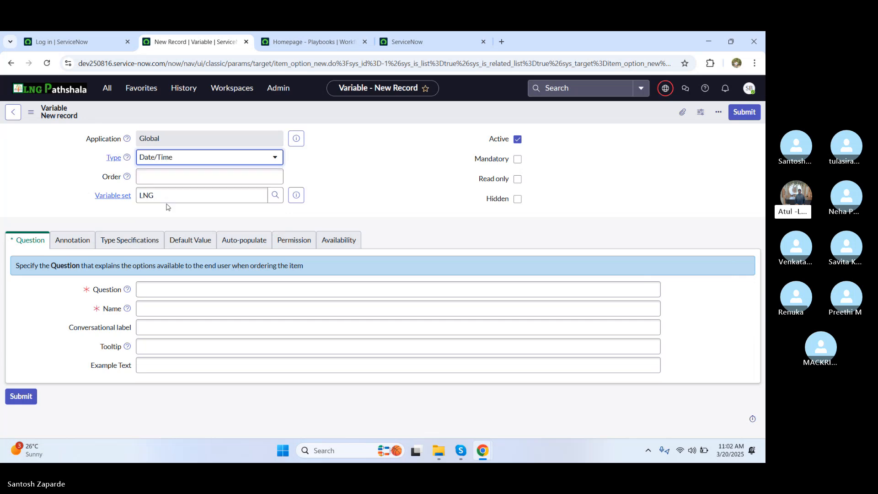
click(161, 291)
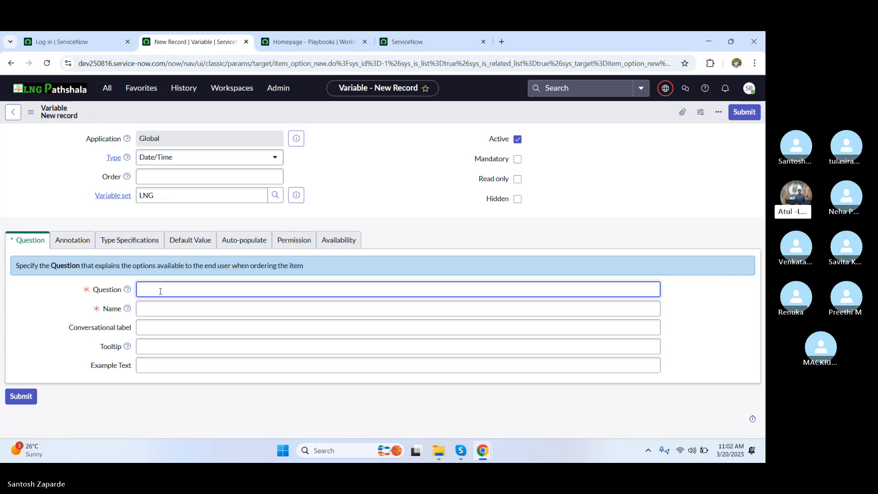
text(DO)
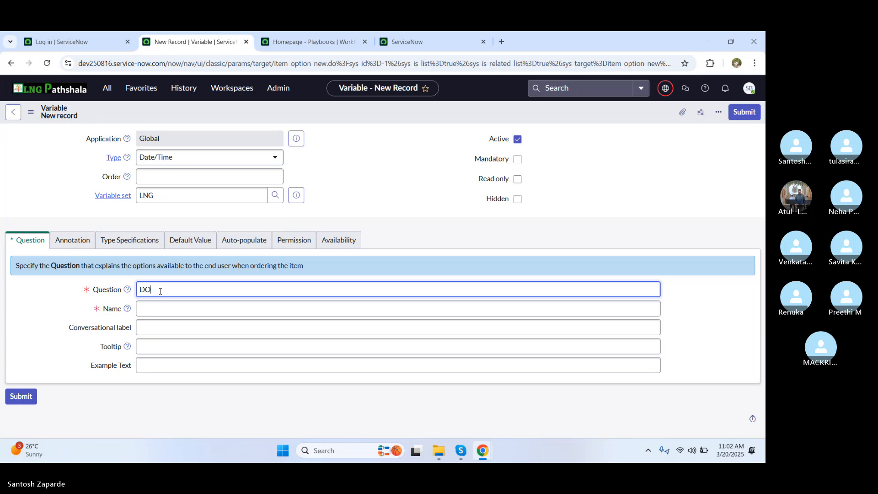
text(B_Santosh)
click(165, 307)
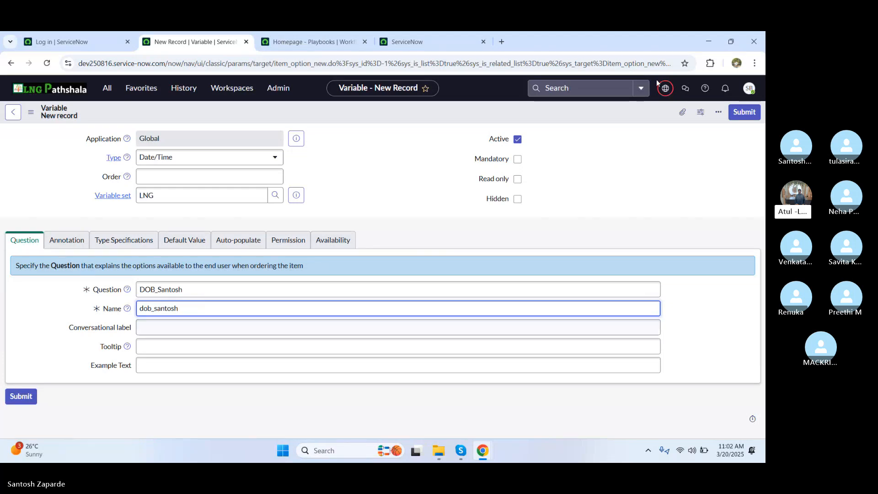
click(743, 113)
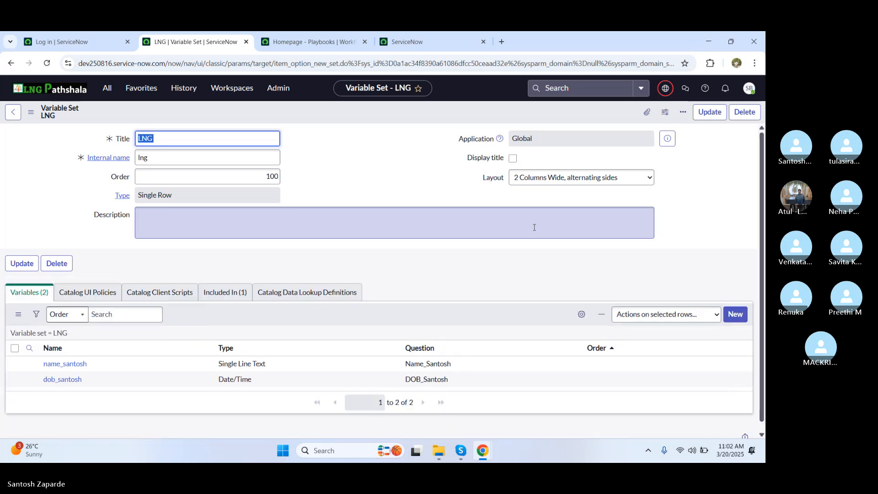
Step: Switch to the Service Portal window showing the Standard Laptop item page
key(alt+Tab)
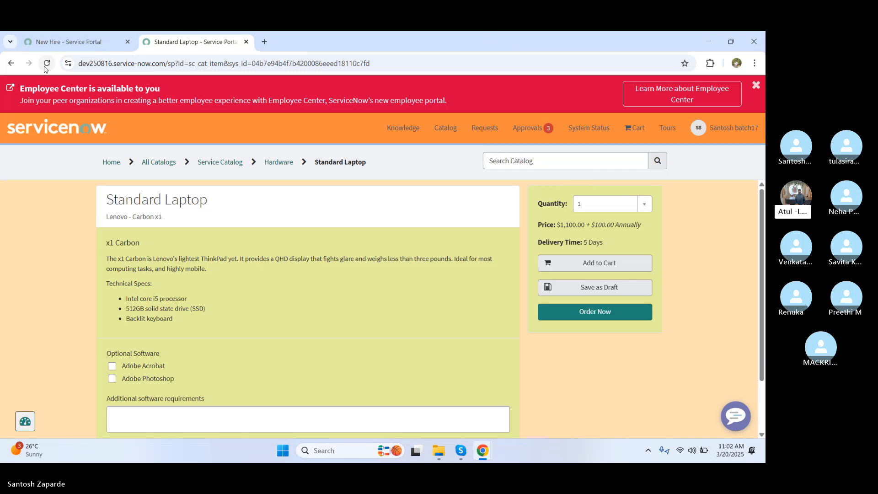
Step: From the portal home, search 'new hire' and open the New Hire order guide to view Name_Santosh and DOB_Santosh
click(51, 131)
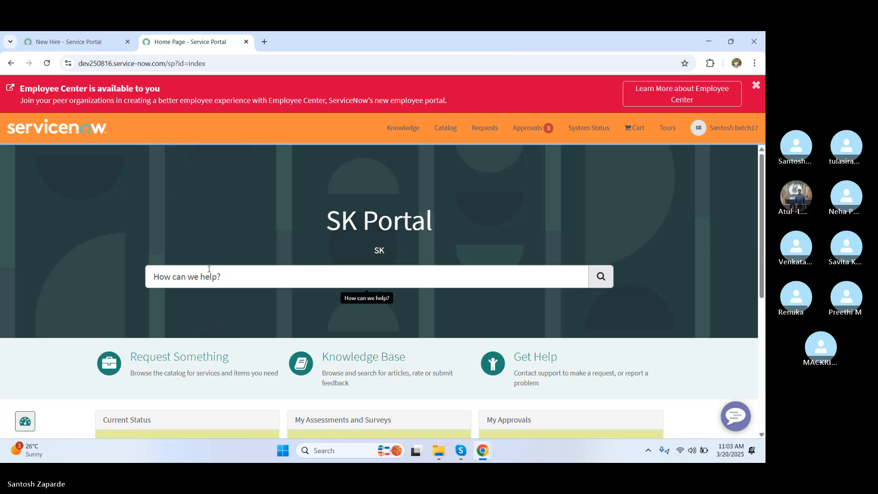
click(214, 284)
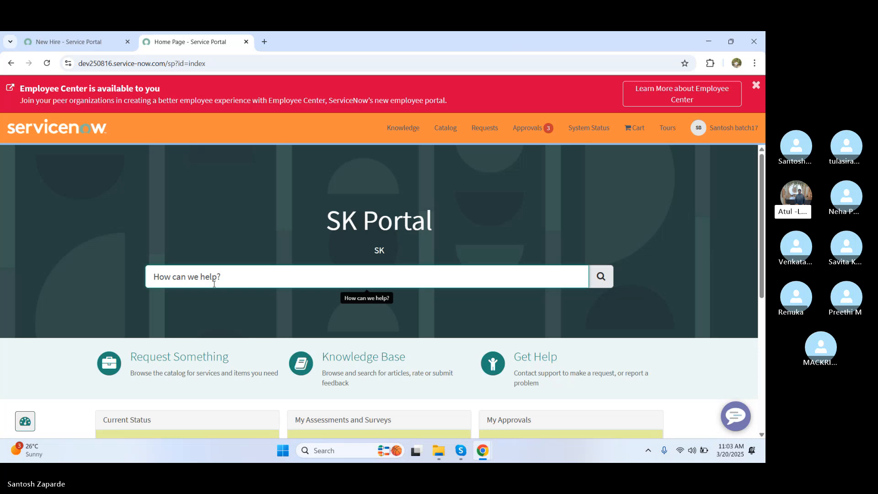
text(new hire)
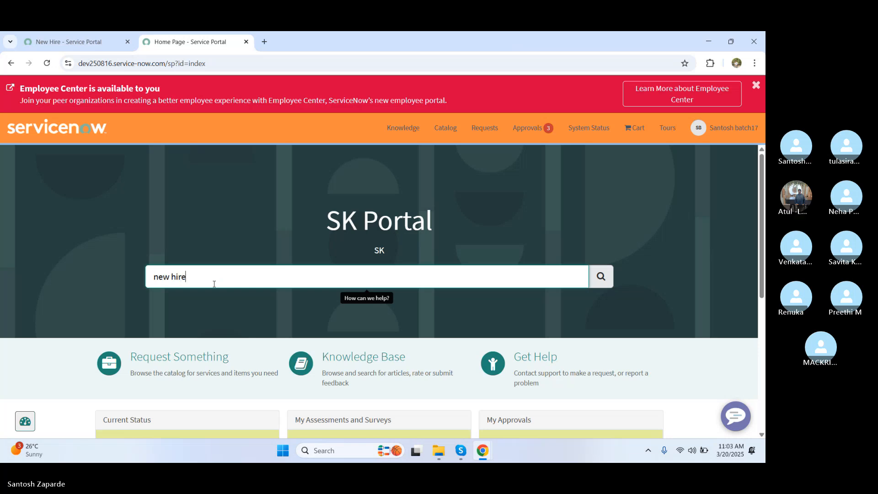
key(Return)
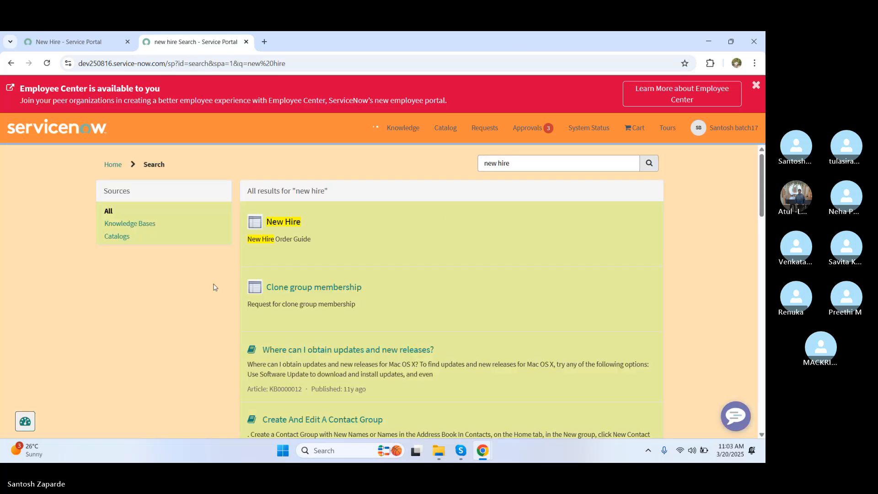
click(279, 227)
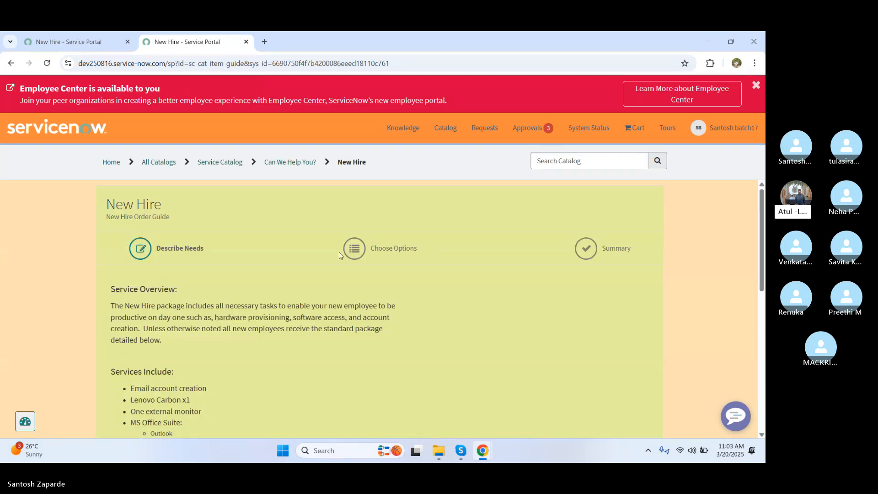
drag(762, 256, 754, 380)
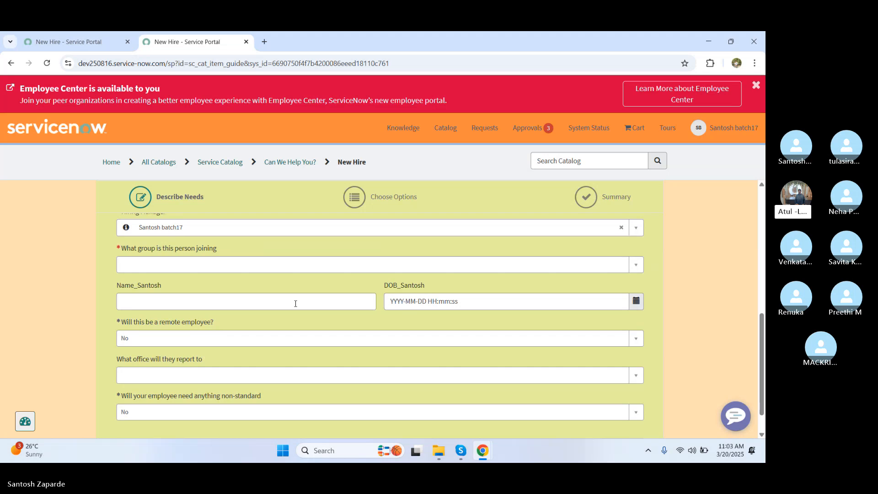
Step: Select the Name_Santosh field on the portal form, then return to the LNG variable set form
click(296, 304)
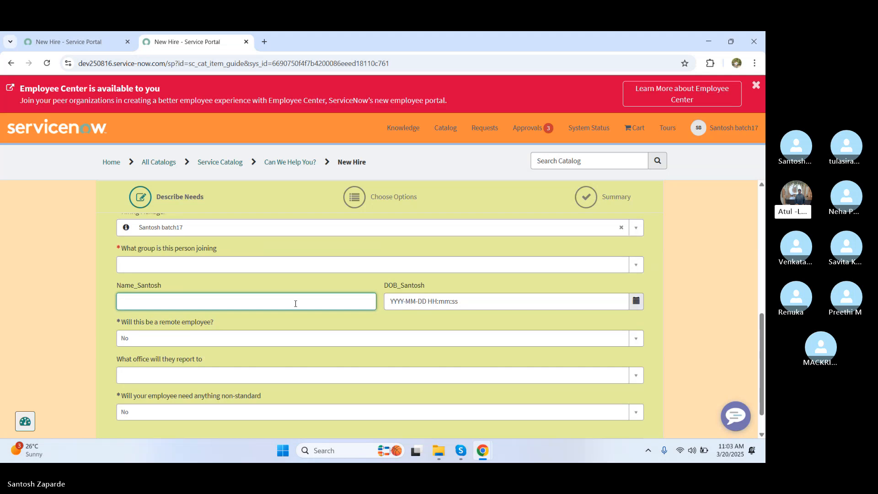
key(alt+Tab)
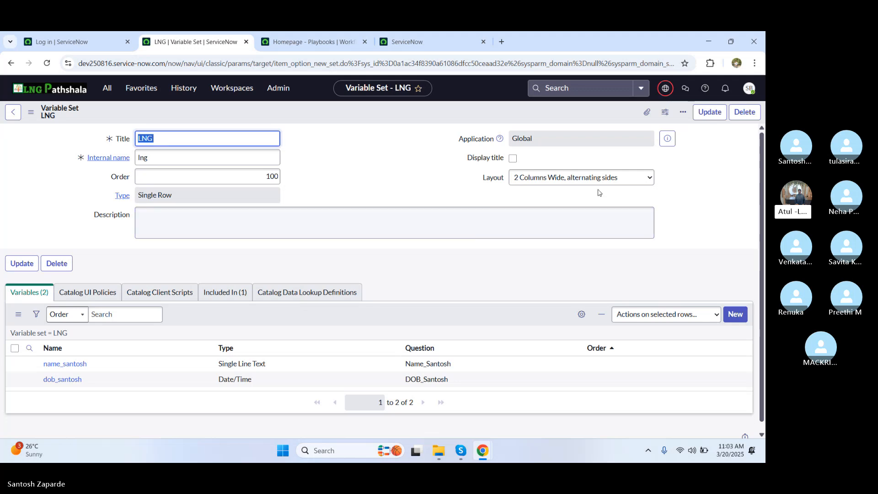
Step: Update the LNG variable set and start a new variable set from New Hire's Variable Sets list
click(716, 112)
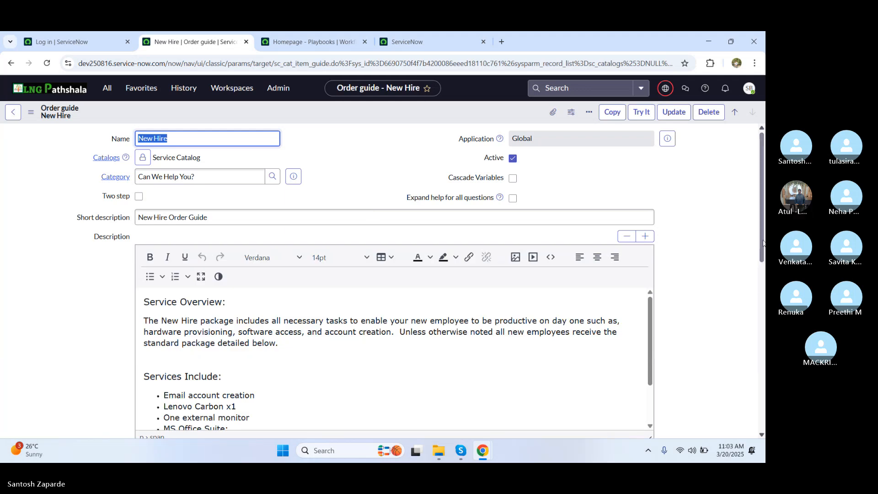
drag(760, 252, 755, 432)
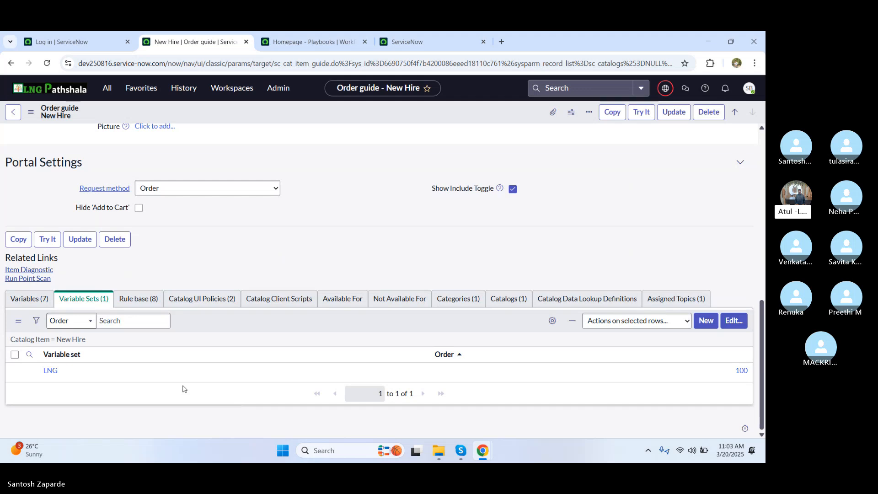
click(705, 322)
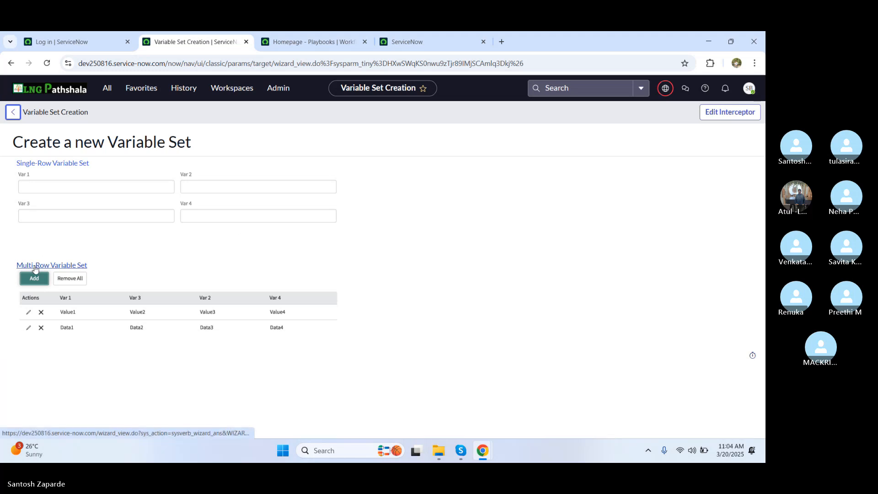
Step: Save multi-row variable set Santosh-17 (santosh_17) with a 2 Columns Wide, alternating sides layout
click(35, 267)
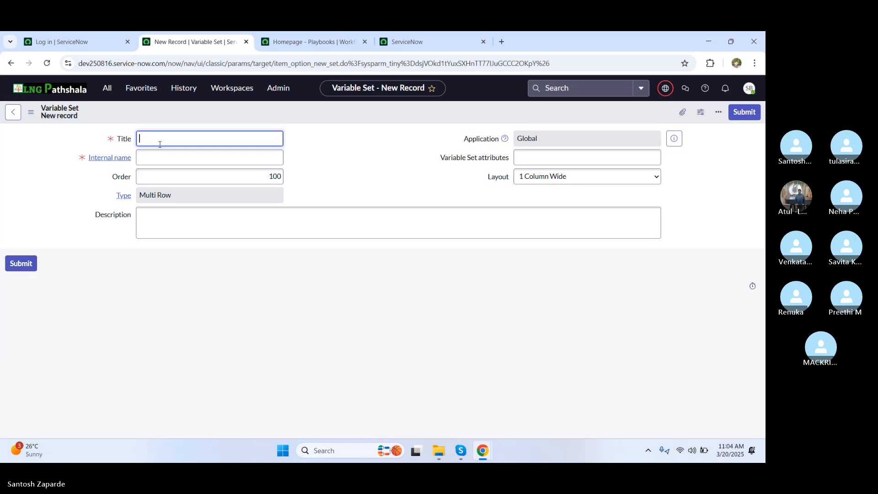
text(Santosh-17)
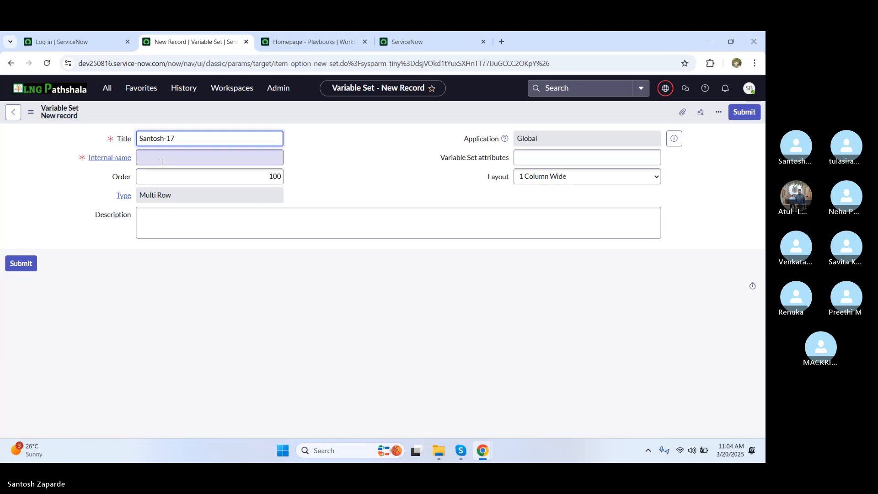
click(164, 156)
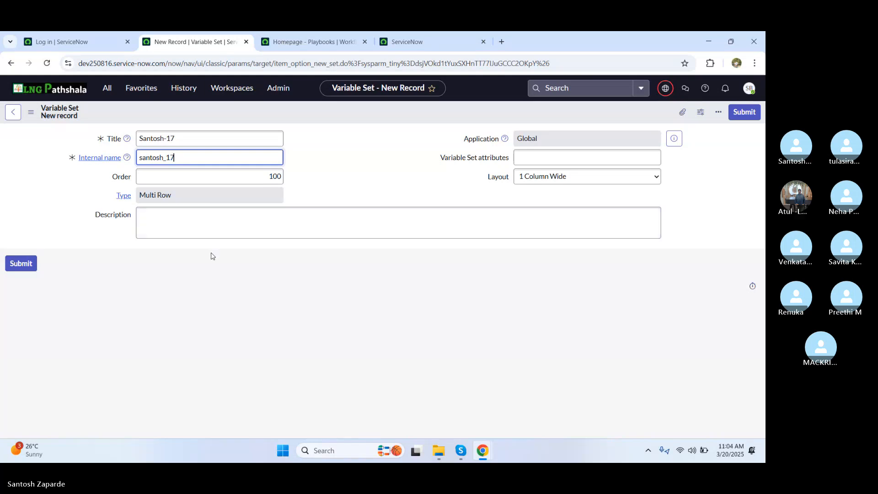
click(520, 183)
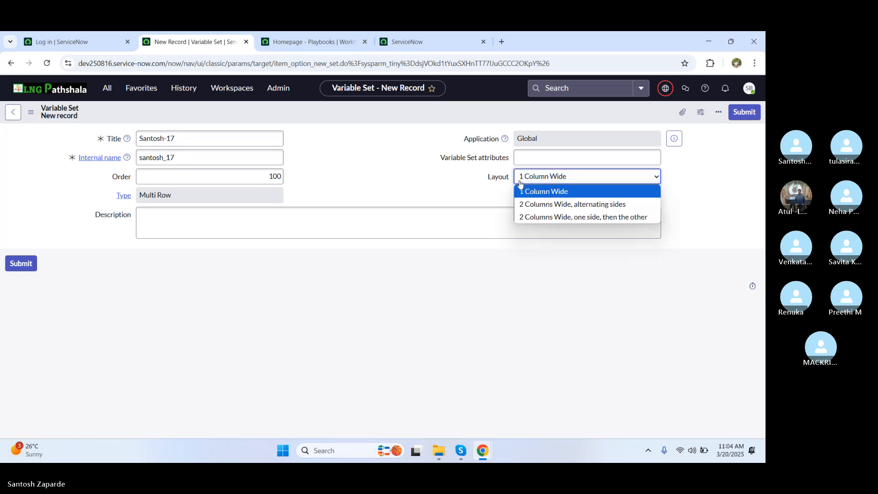
click(558, 204)
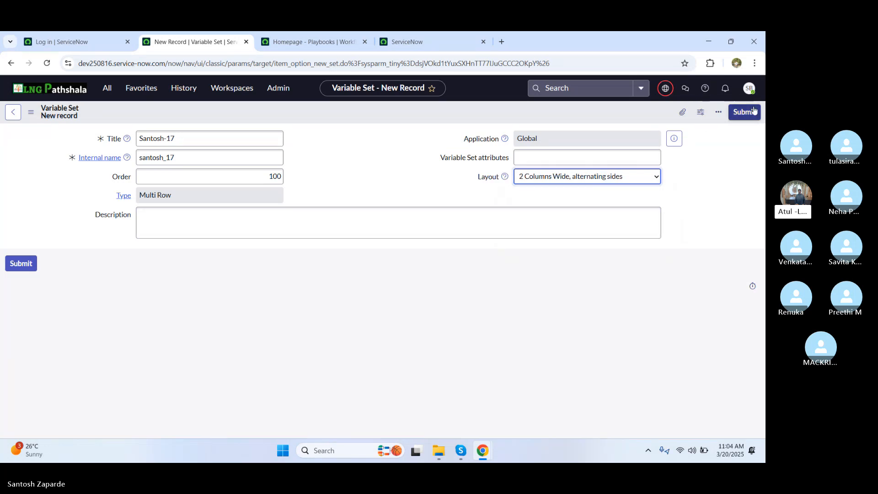
right_click(433, 111)
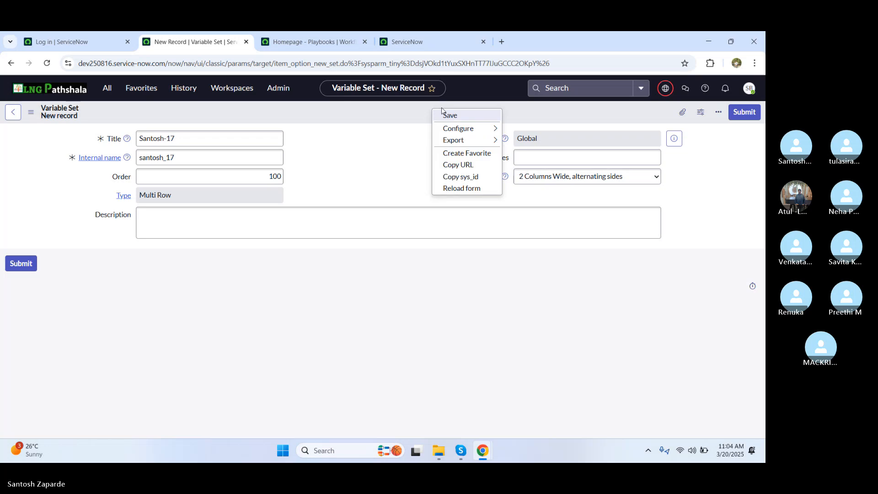
click(449, 116)
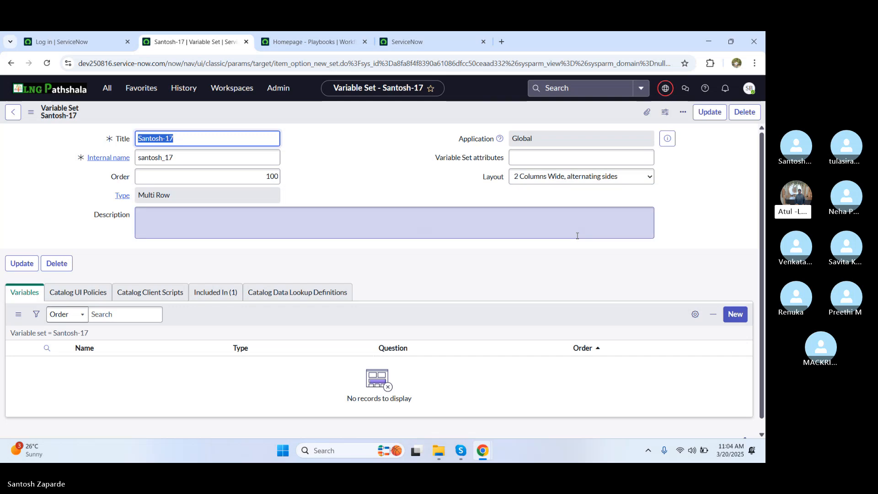
Step: Submit a Date/Time variable with question DOJ and name doj to Santosh-17
click(734, 315)
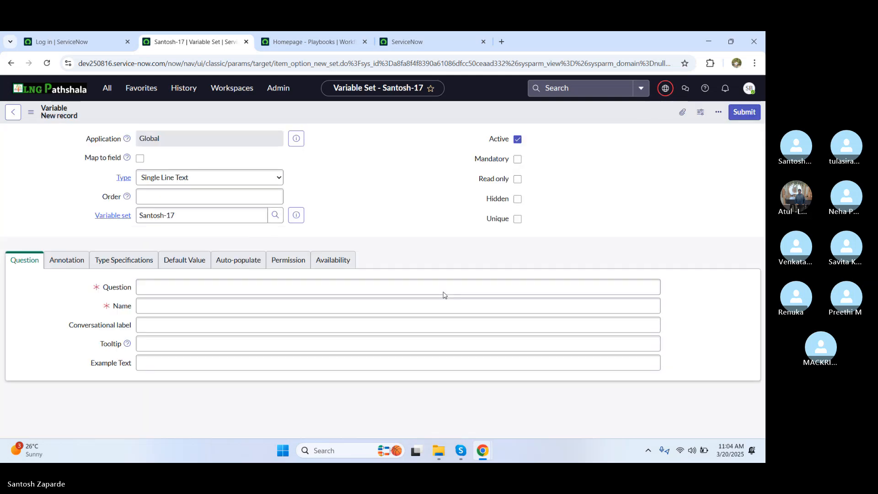
click(220, 180)
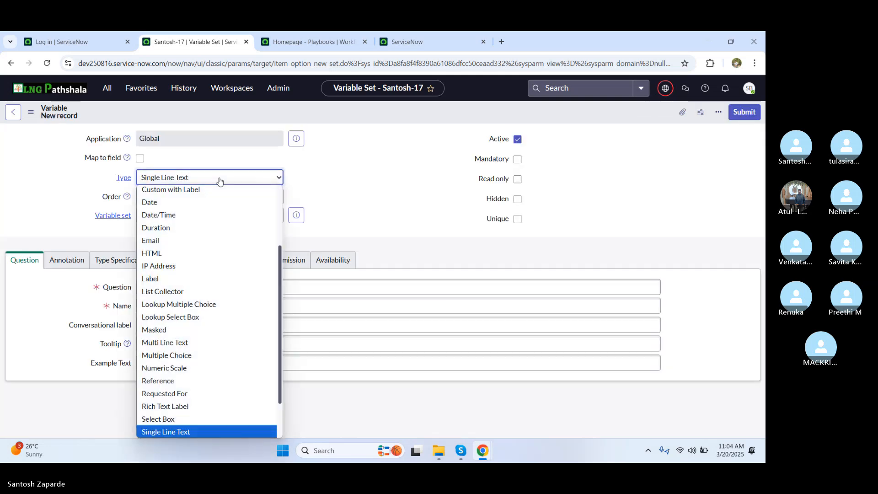
click(172, 215)
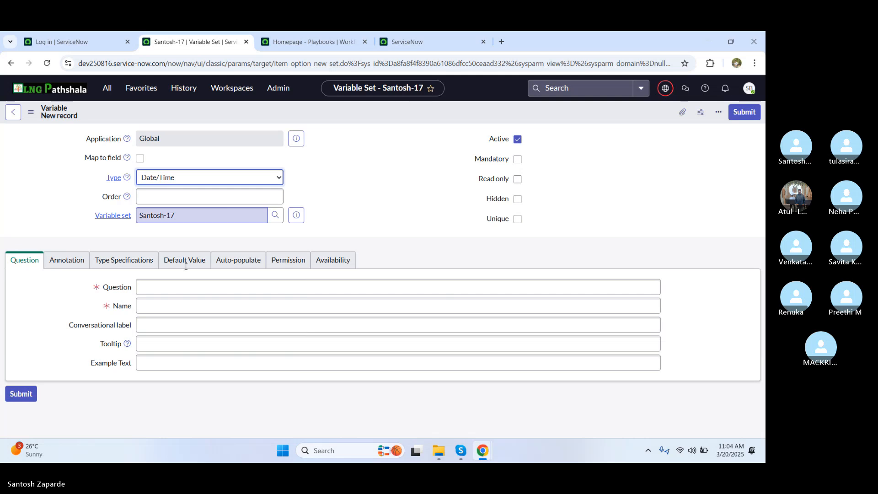
click(157, 313)
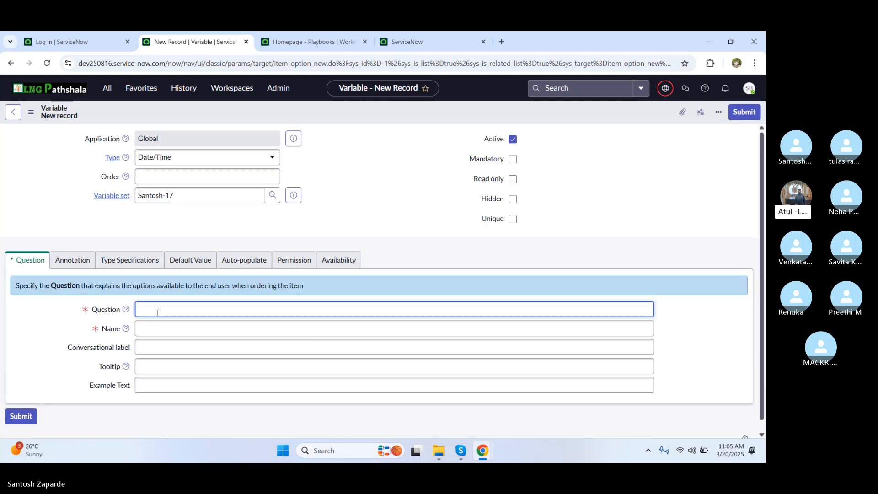
text(DOJ)
click(161, 328)
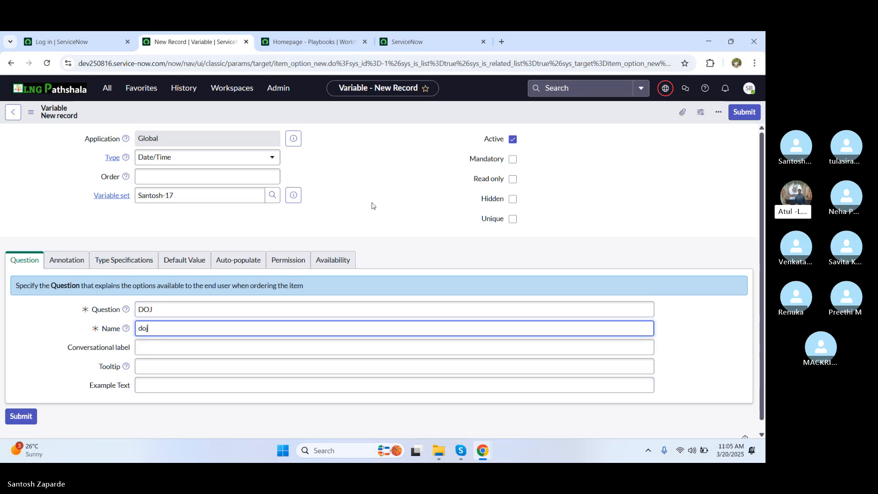
click(743, 112)
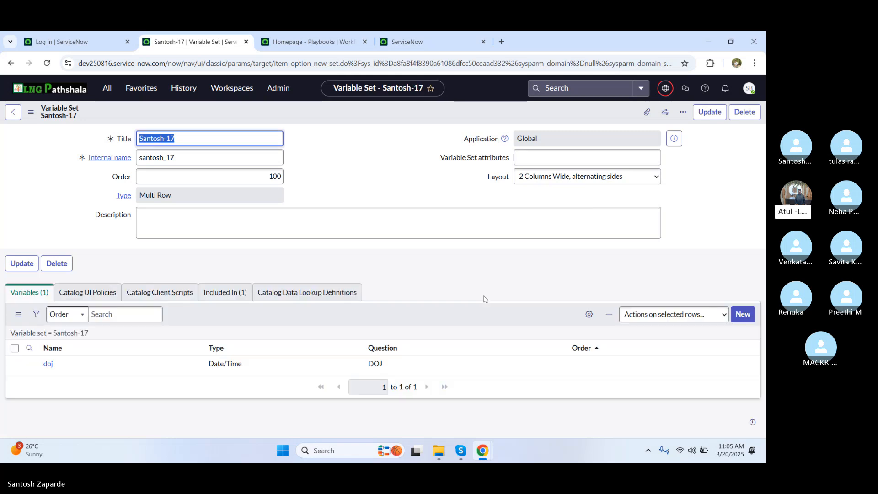
Step: Draft a Reference variable with question User_Name_Santosh, then show its Type Specifications
click(741, 315)
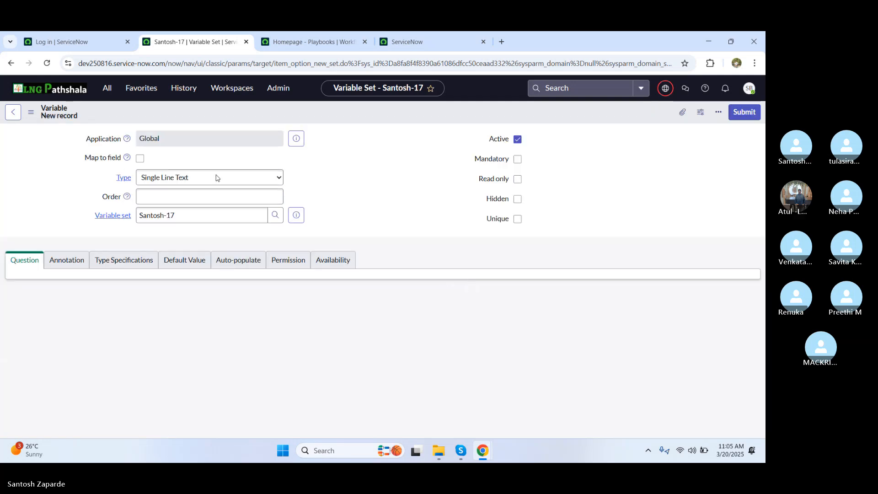
click(217, 178)
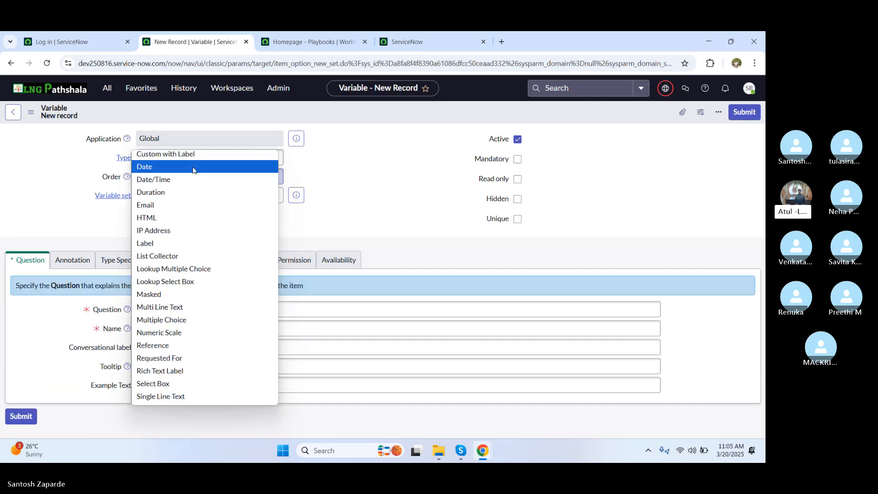
click(196, 157)
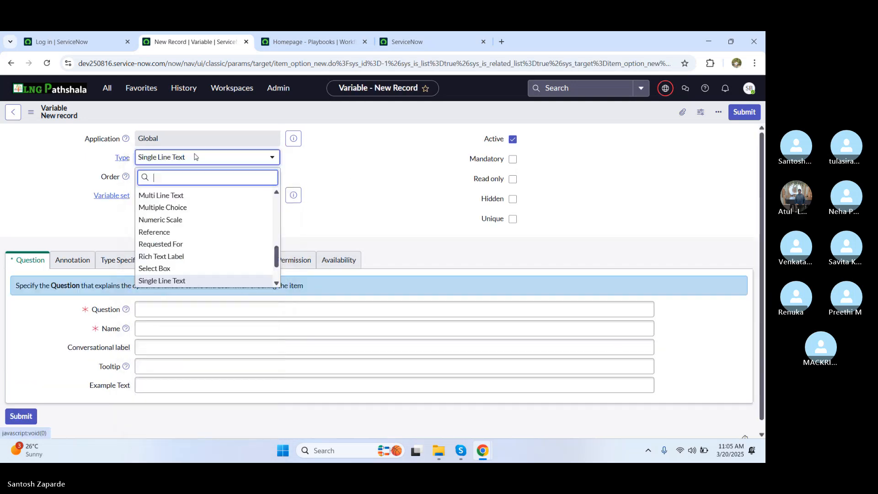
text(ref)
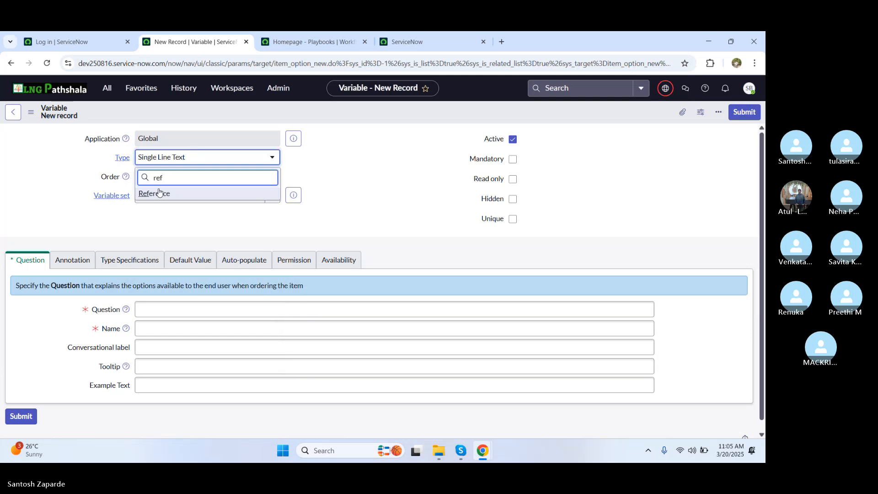
click(156, 194)
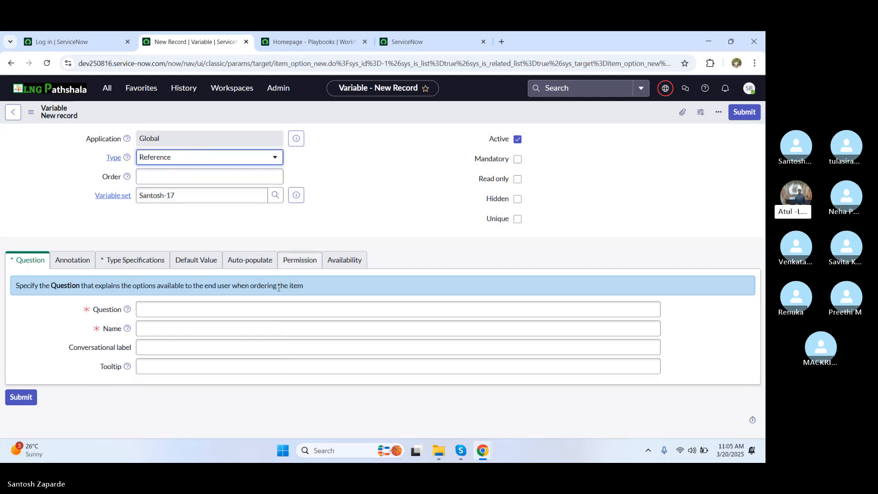
click(179, 308)
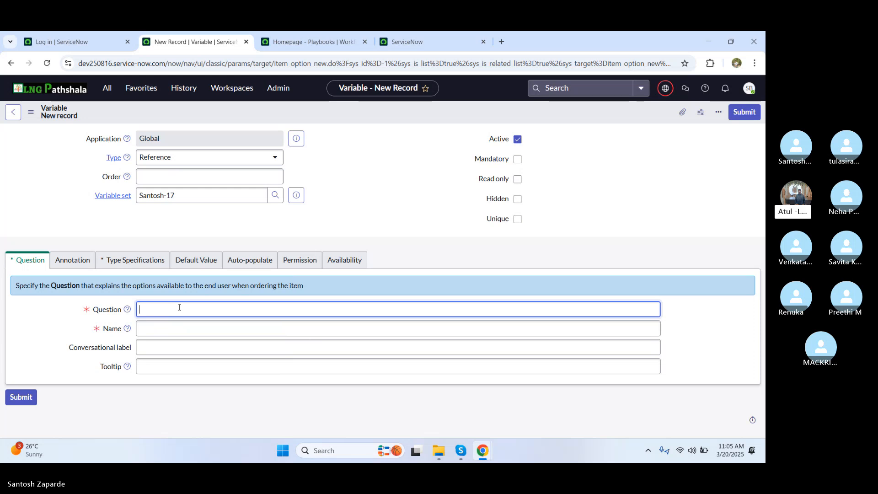
text(User_Name_Santosh)
click(140, 402)
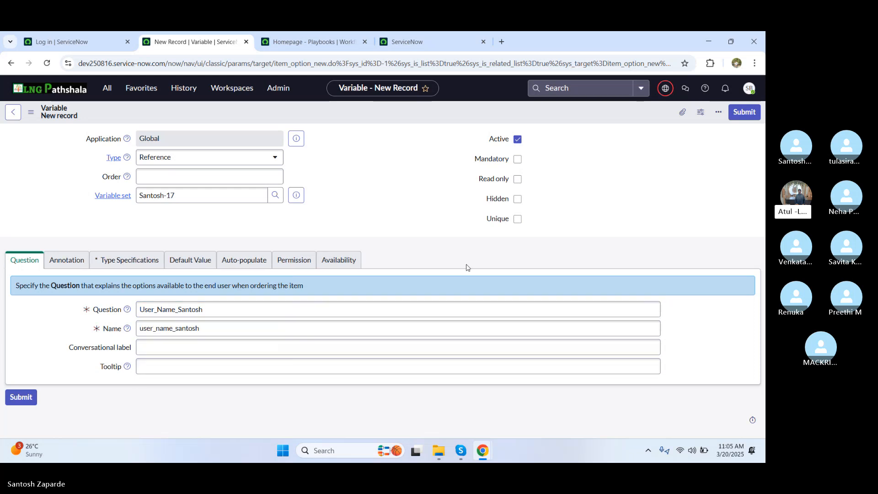
click(143, 263)
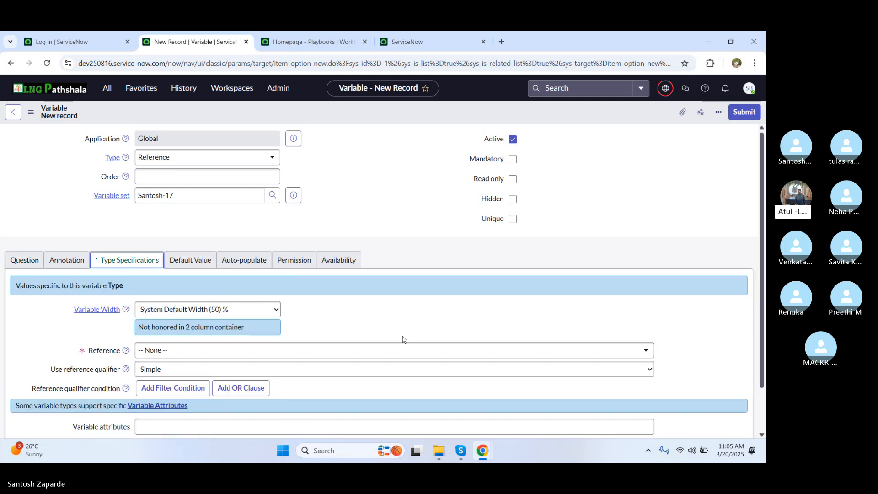
Step: Search the reference tables for sys_user and set the variable to reference User [sys_user]
click(377, 351)
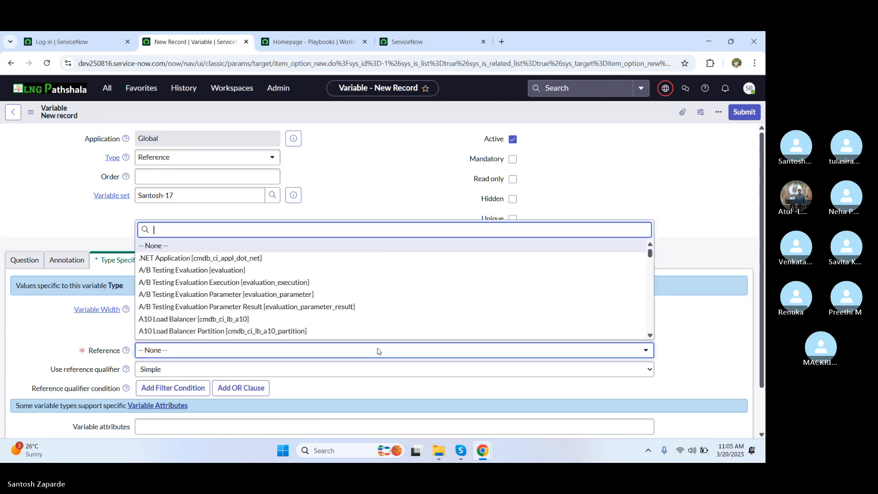
text(user)
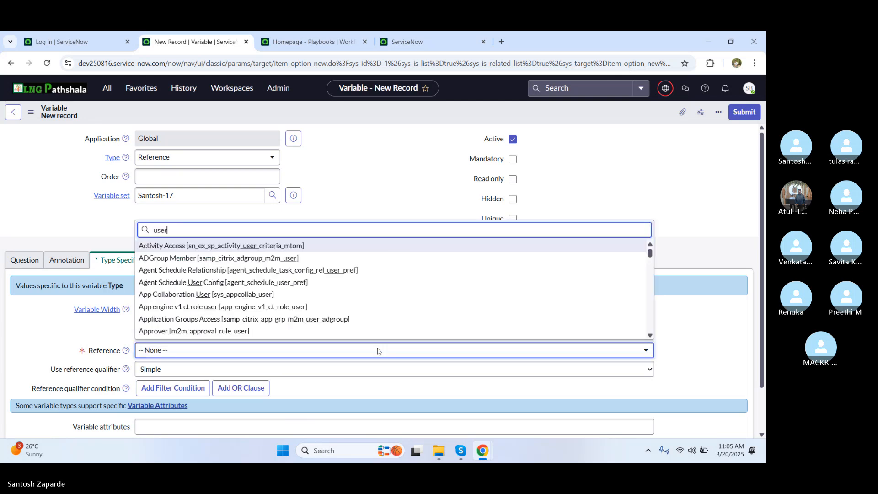
key(Home)
text(sys)
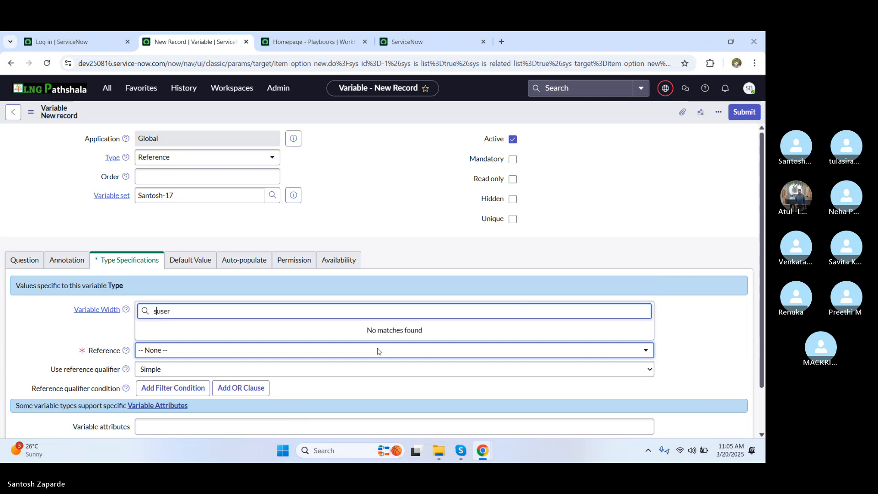
text(_)
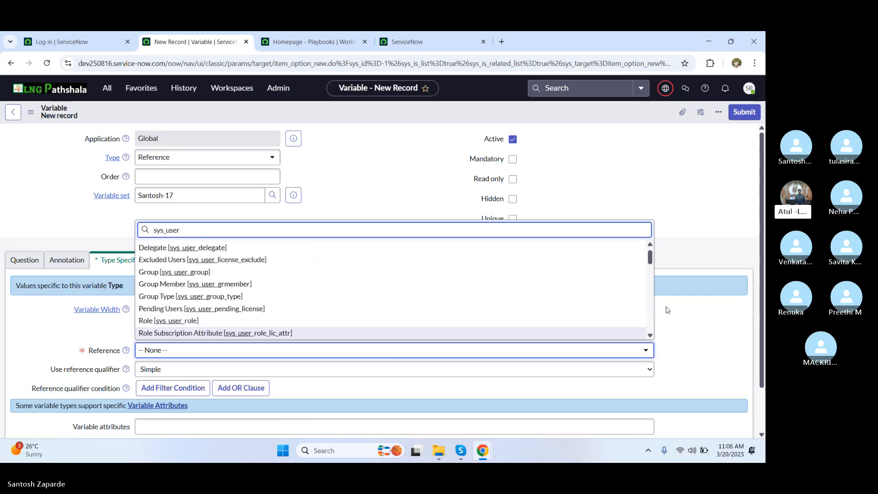
click(650, 336)
click(650, 336)
click(650, 336)
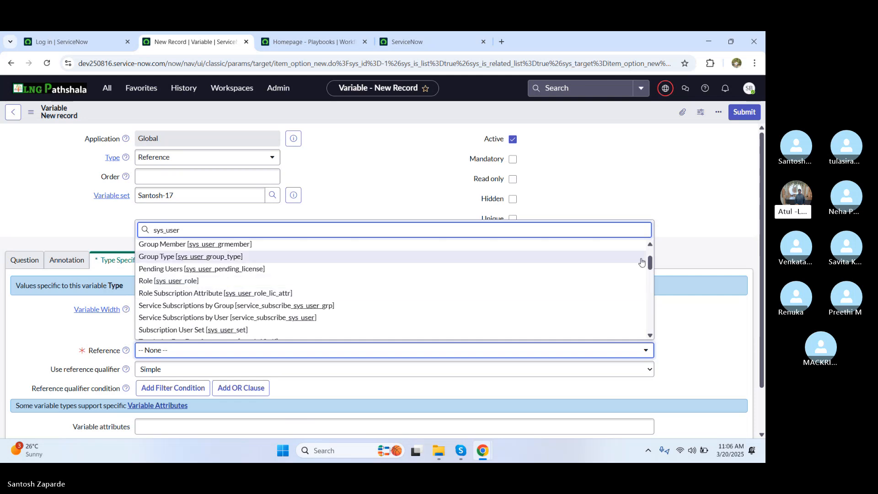
click(650, 246)
click(650, 246)
click(650, 246)
click(650, 246)
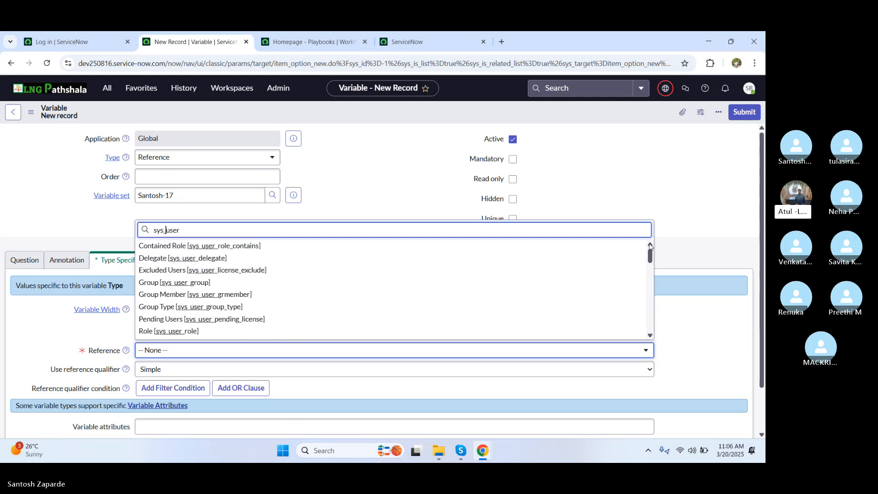
click(650, 337)
click(650, 338)
click(650, 337)
click(650, 337)
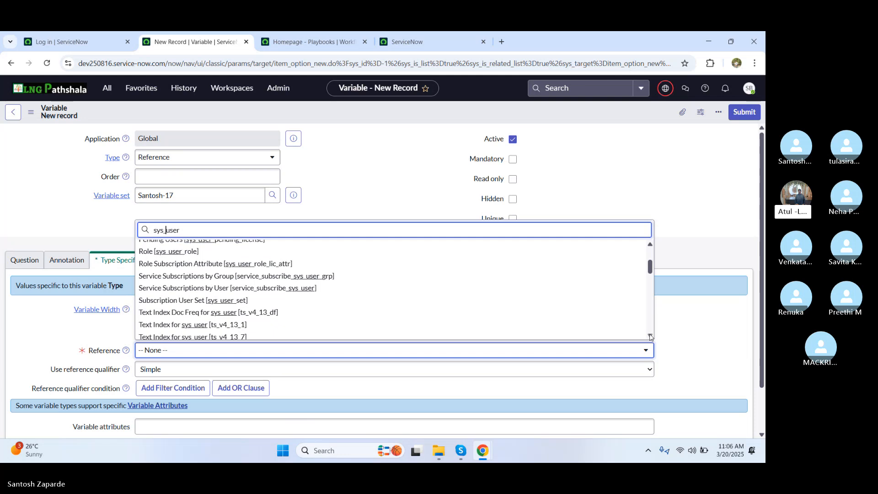
click(650, 338)
click(650, 338)
click(650, 337)
click(650, 337)
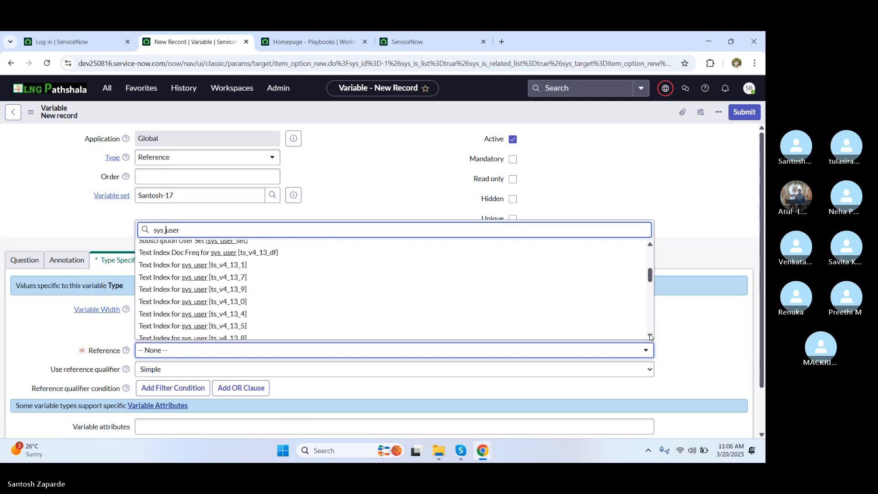
click(650, 337)
click(650, 337)
click(650, 337)
click(650, 337)
click(650, 337)
click(650, 337)
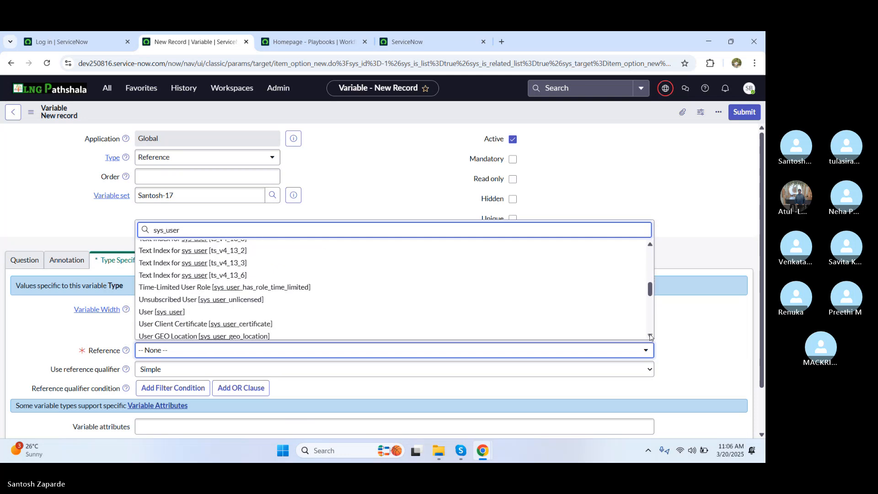
click(650, 337)
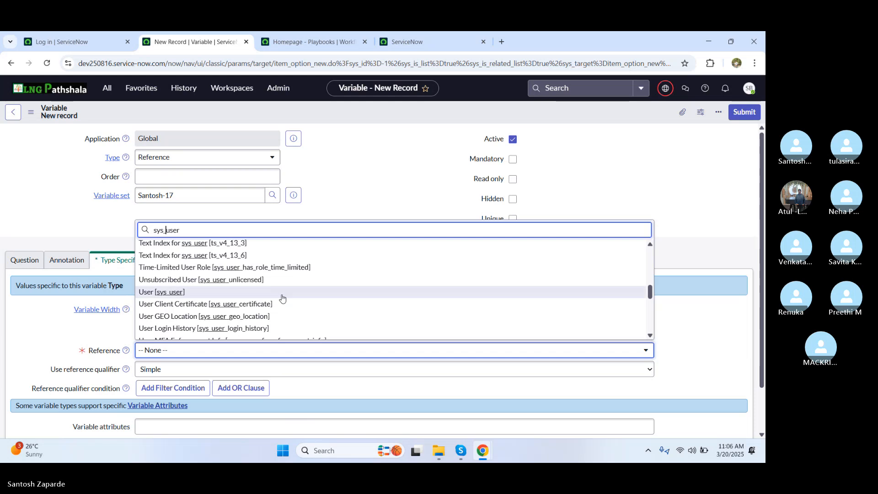
click(176, 293)
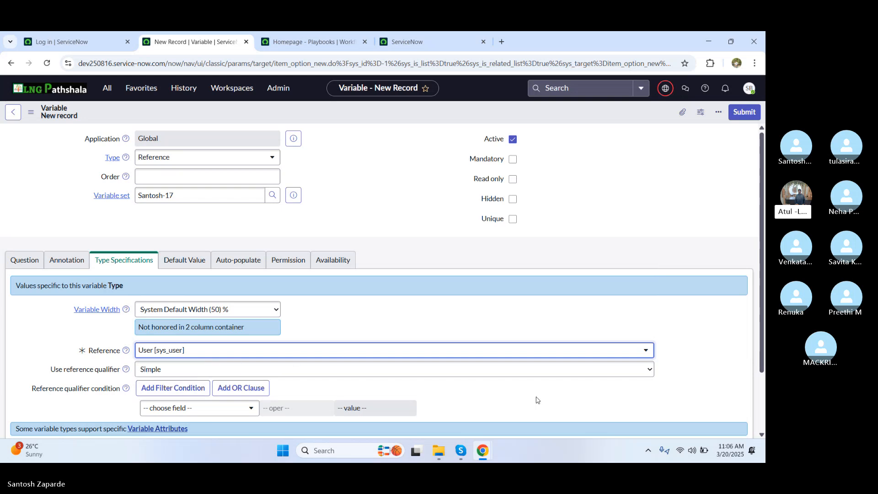
scroll(763, 319, down, 2)
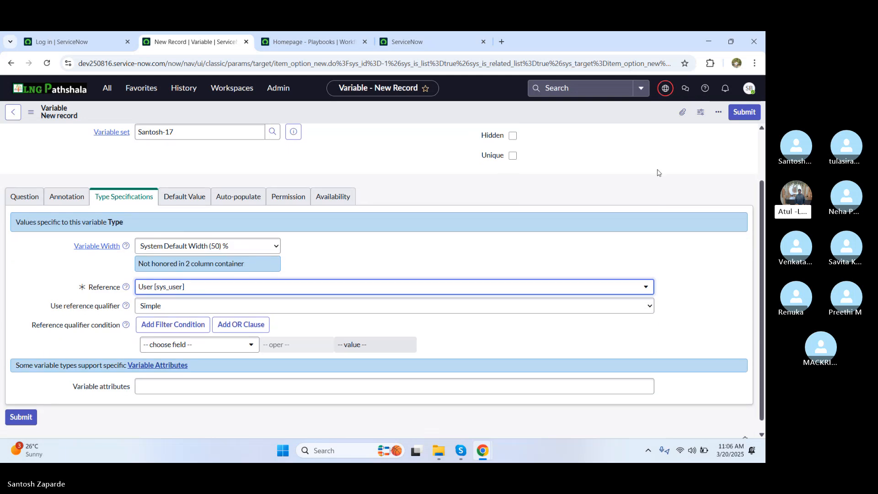
Step: Submit the reference variable, update Santosh-17, and reload New Hire in the portal to view the empty table
click(743, 111)
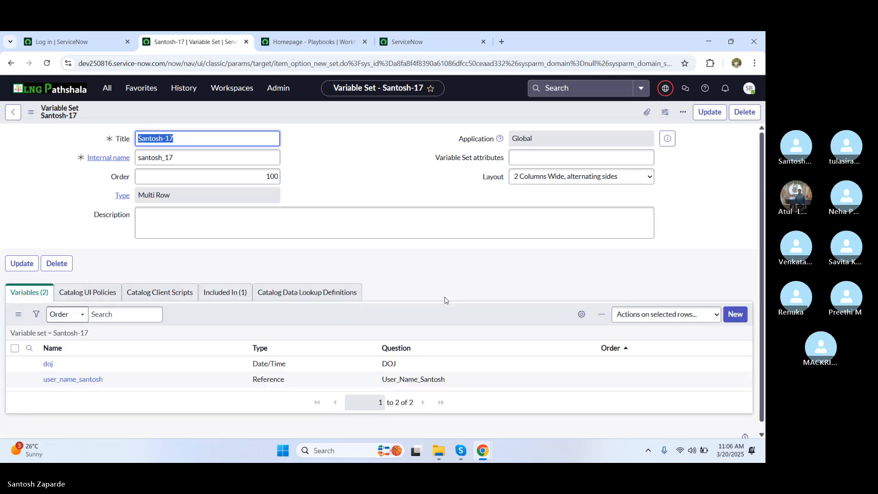
click(709, 112)
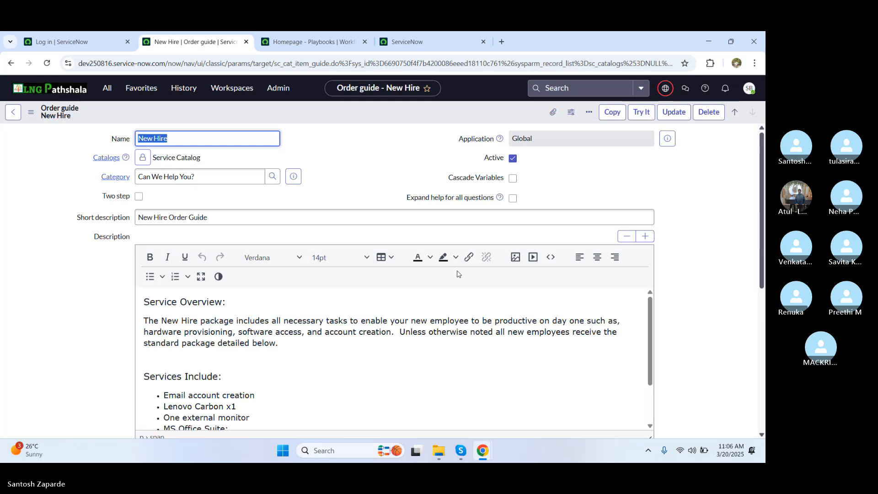
key(alt+Tab)
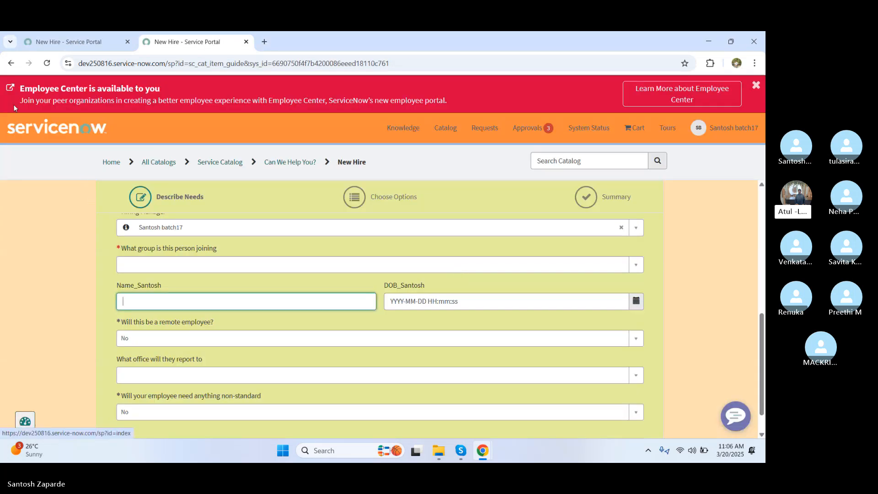
click(47, 63)
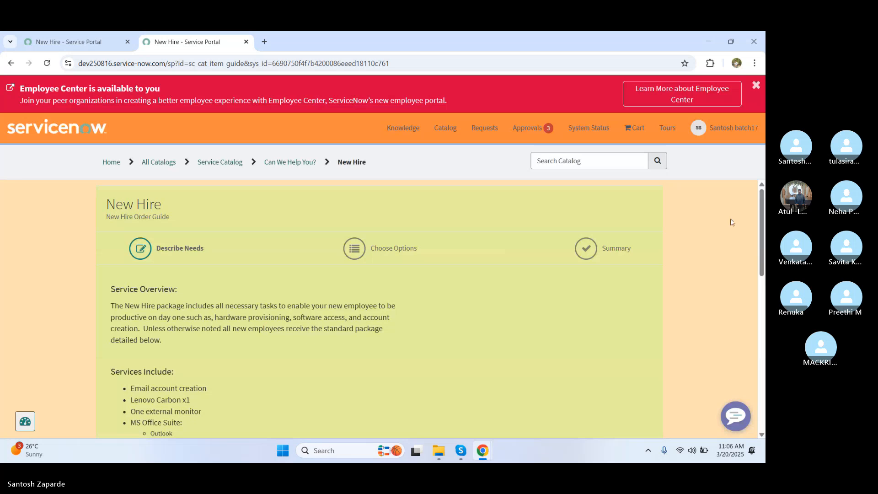
drag(760, 227, 757, 348)
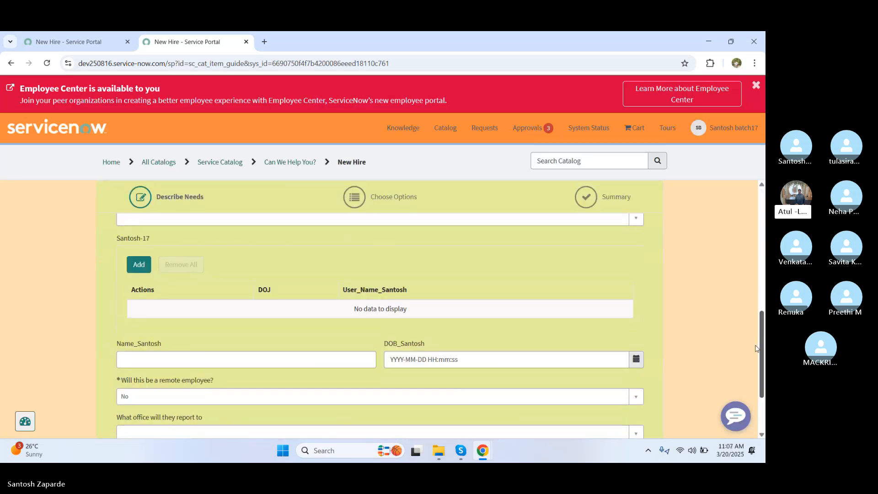
Step: Add a Santosh-17 row with DOJ 1 February 2023 and a user found by search
click(137, 267)
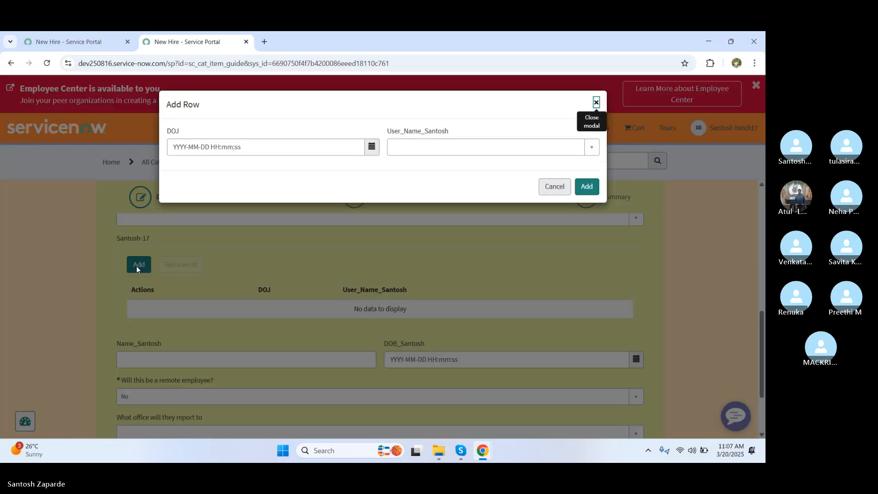
click(280, 147)
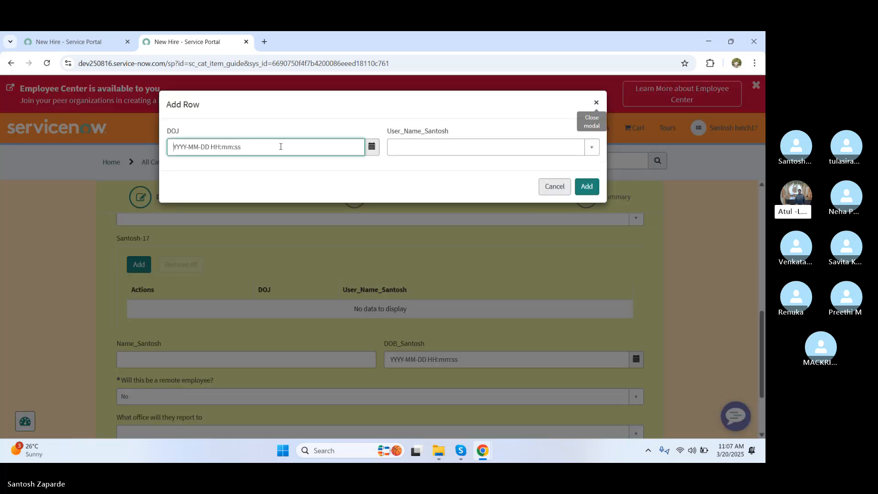
click(371, 146)
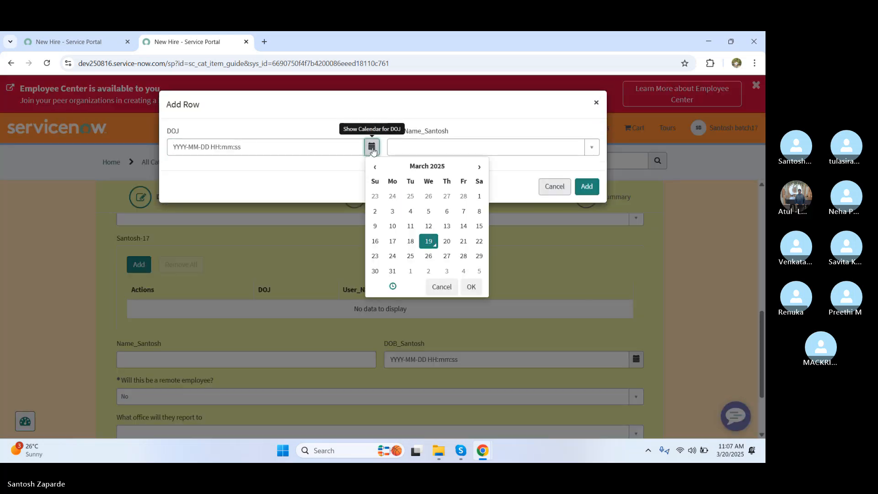
click(441, 167)
click(374, 167)
click(373, 168)
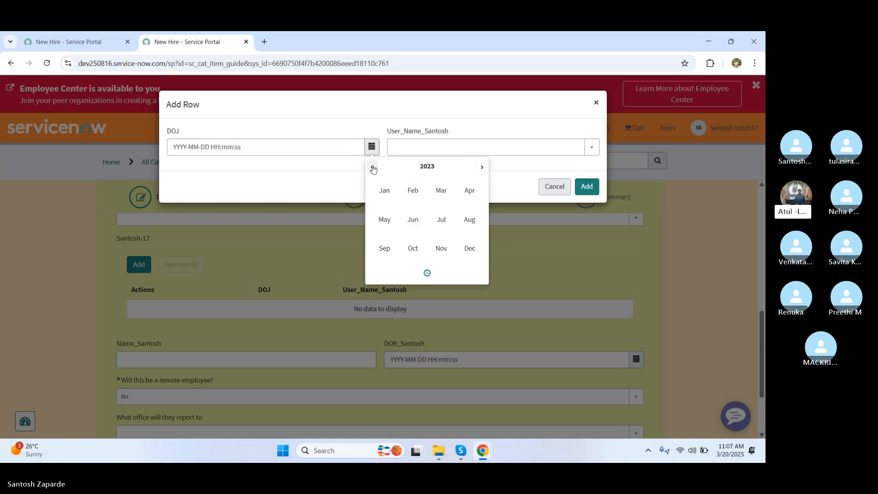
click(413, 191)
click(429, 197)
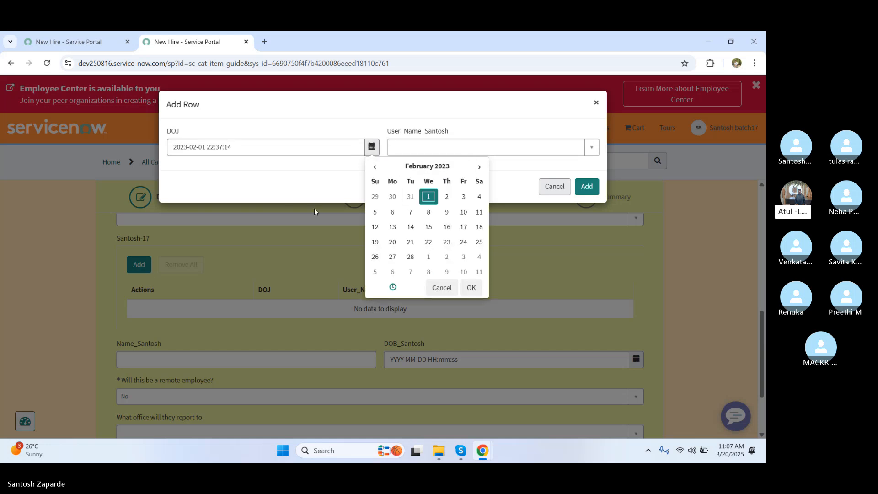
click(290, 193)
click(456, 145)
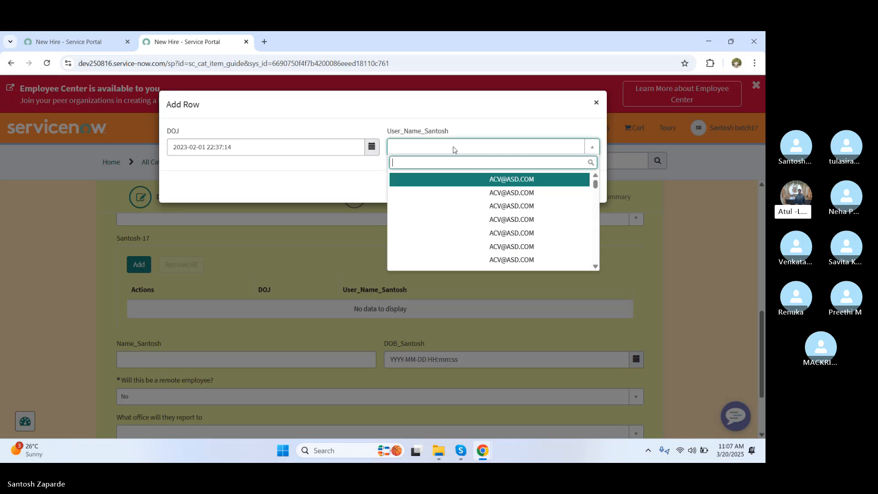
text(Sant)
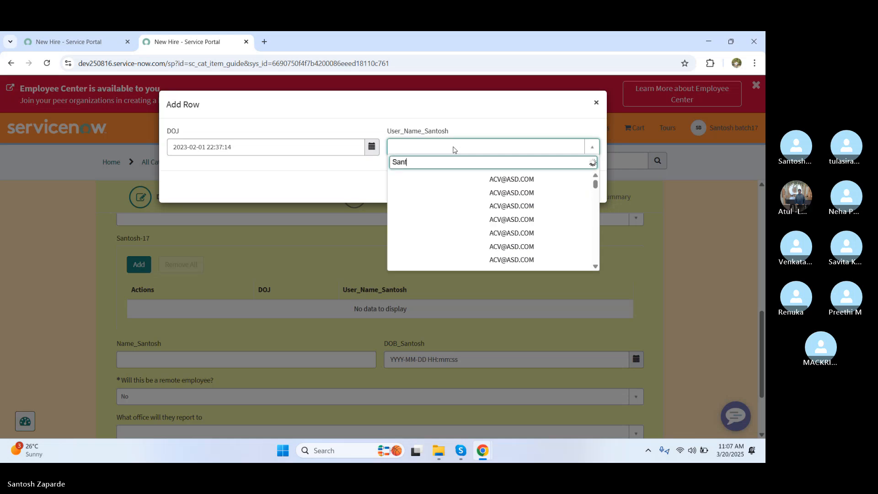
click(425, 181)
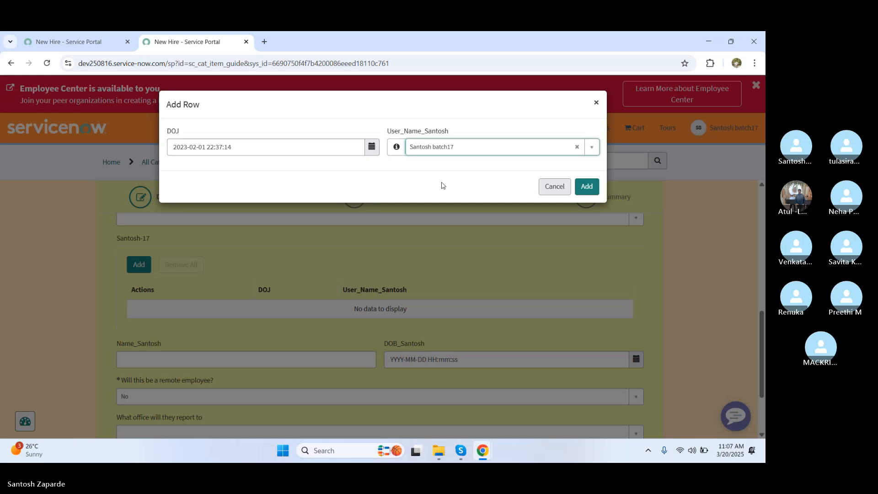
click(586, 188)
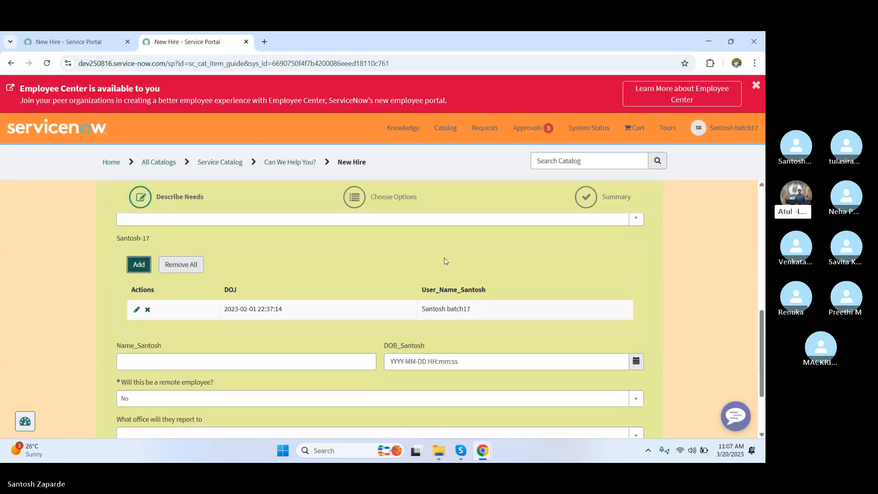
Step: Fill a second row with the same 2023-02-01 DOJ and a different user
click(139, 264)
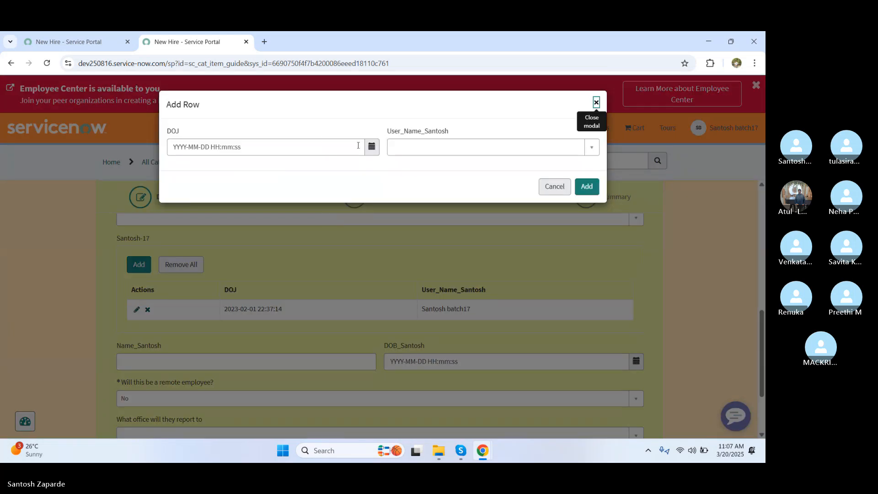
click(323, 145)
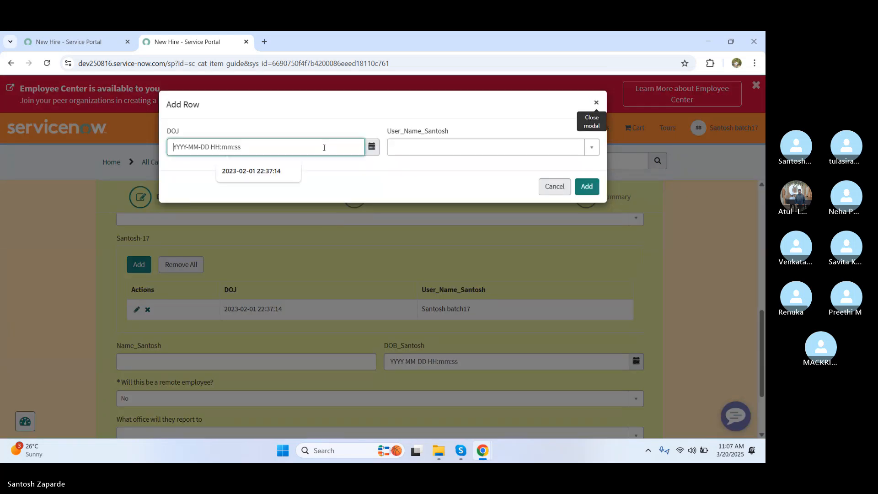
click(277, 172)
click(464, 145)
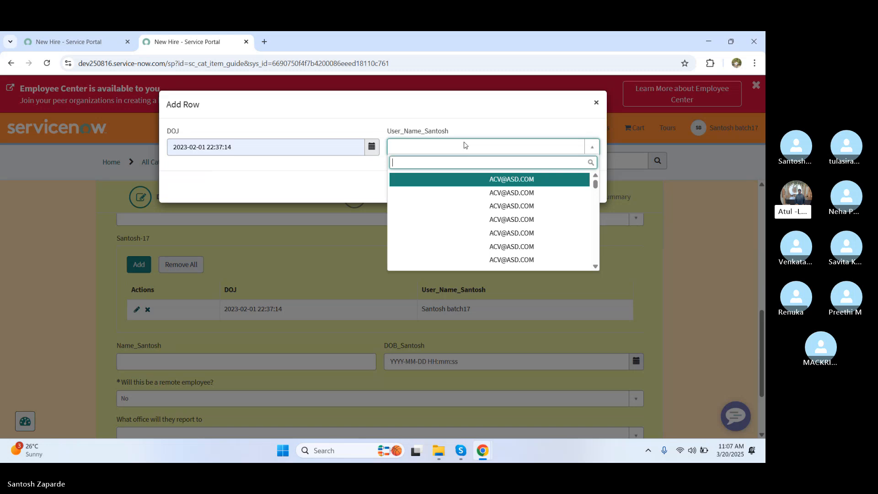
text(Tula)
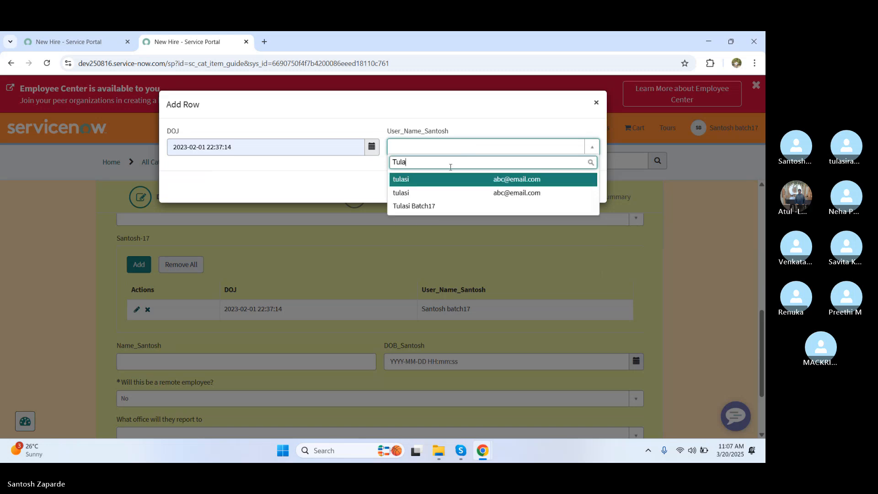
click(426, 205)
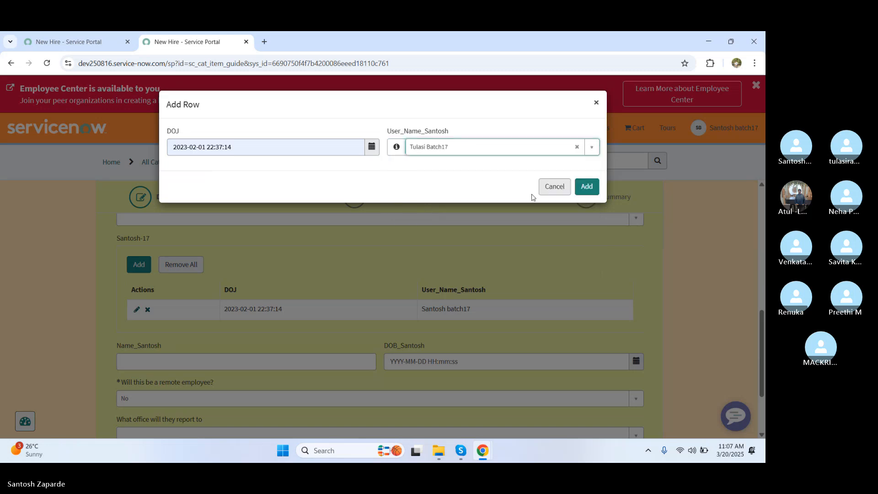
Step: Insert the second row into the Santosh-17 table
click(587, 191)
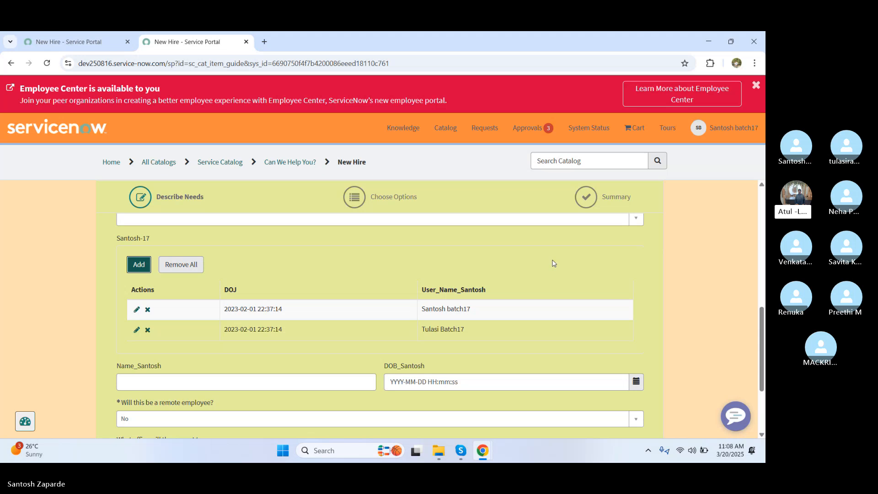
Step: Delete the second row, then open the remaining row and close it unchanged
click(148, 330)
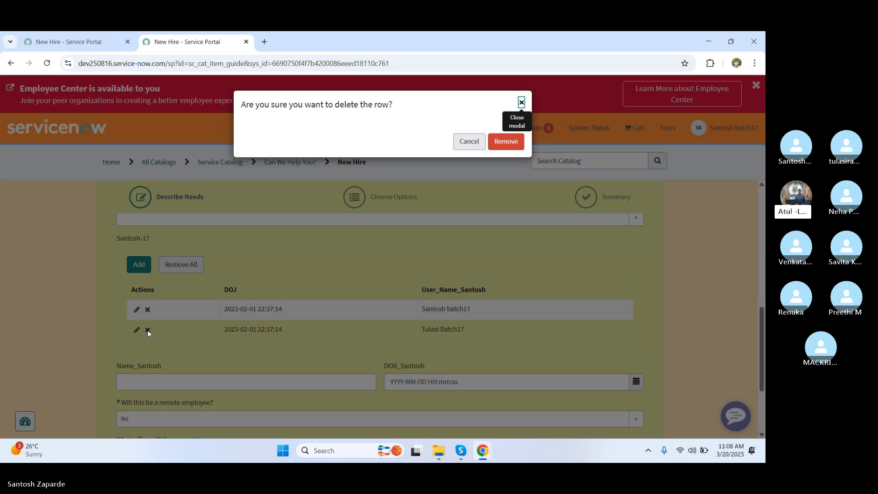
click(512, 147)
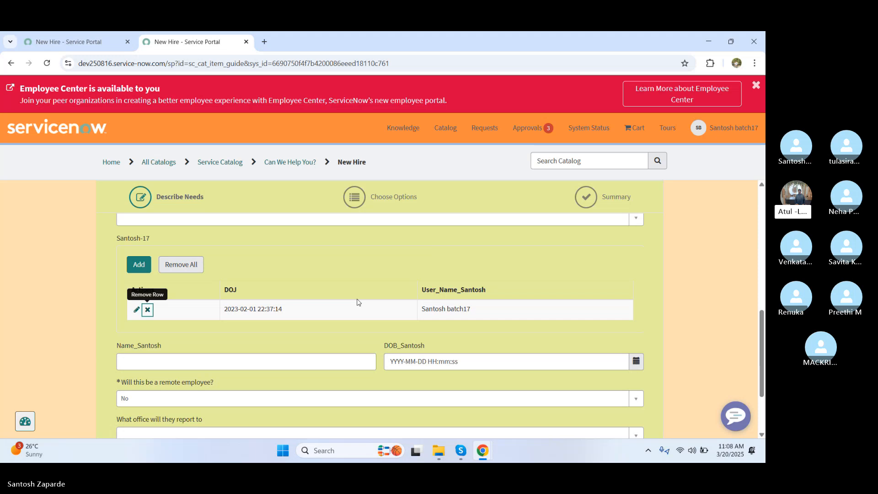
click(137, 311)
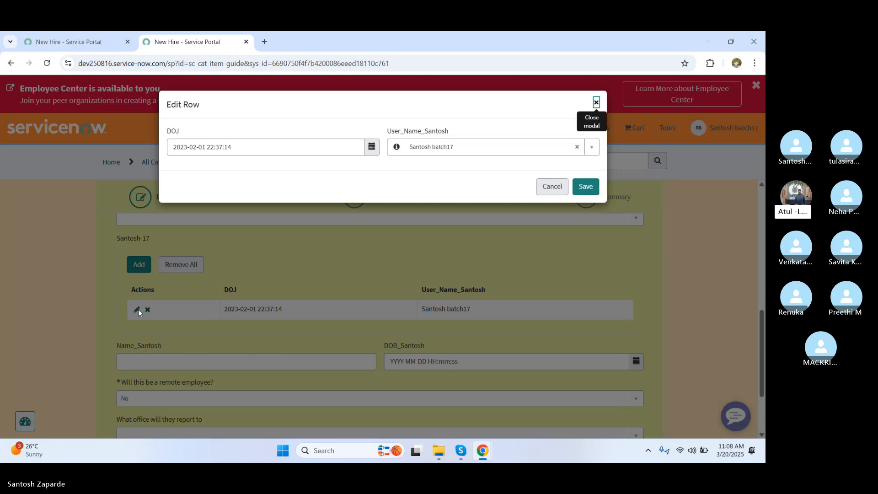
click(552, 187)
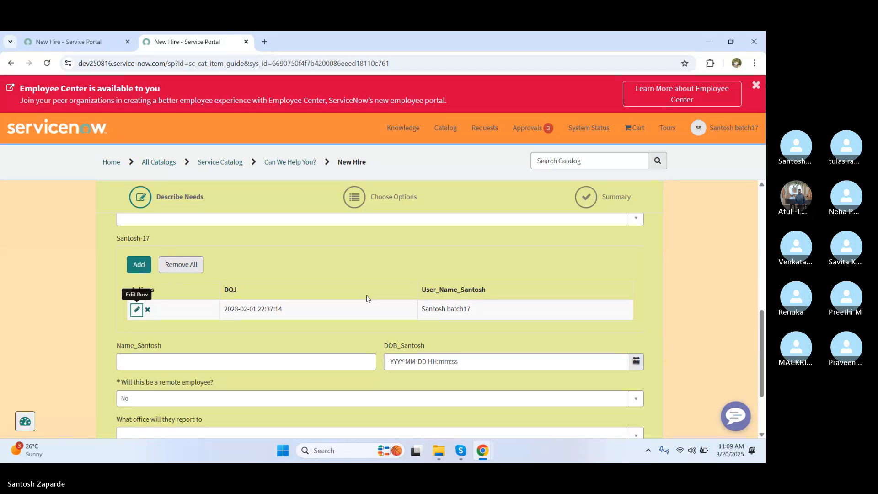
Step: In the classic window, open the All Variables list showing name_santosh and dob_santosh
key(alt+Tab)
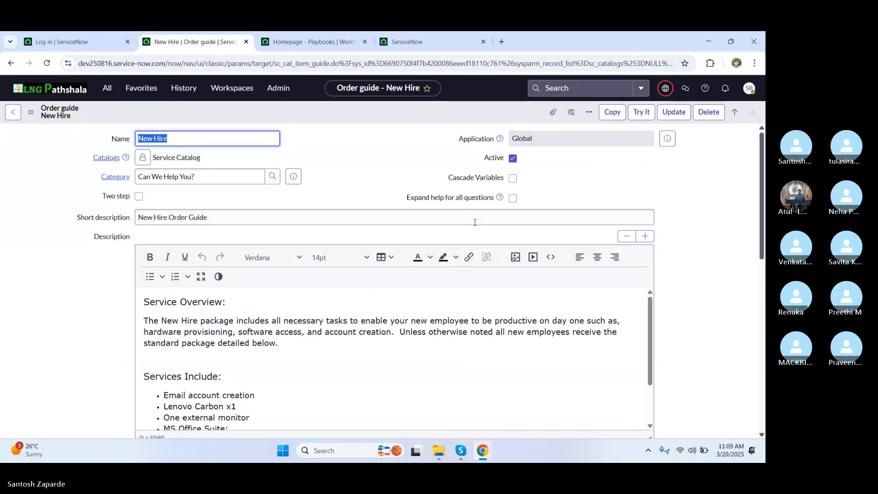
click(106, 94)
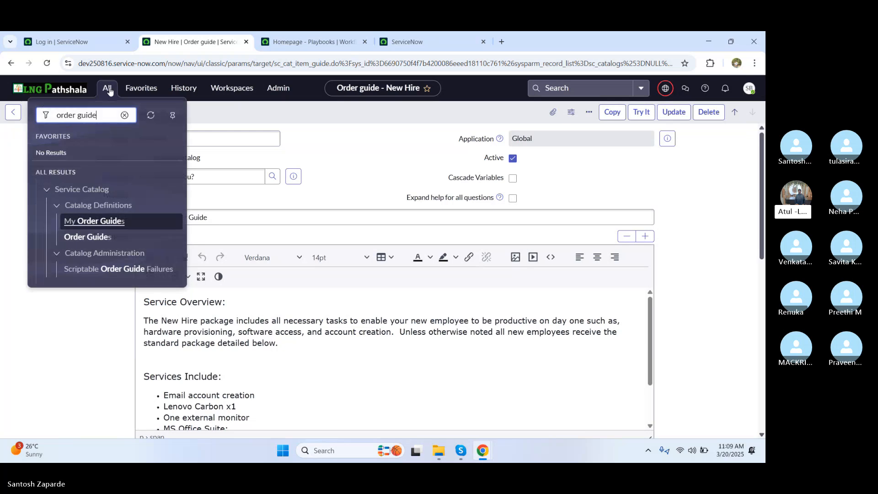
drag(100, 115, 42, 114)
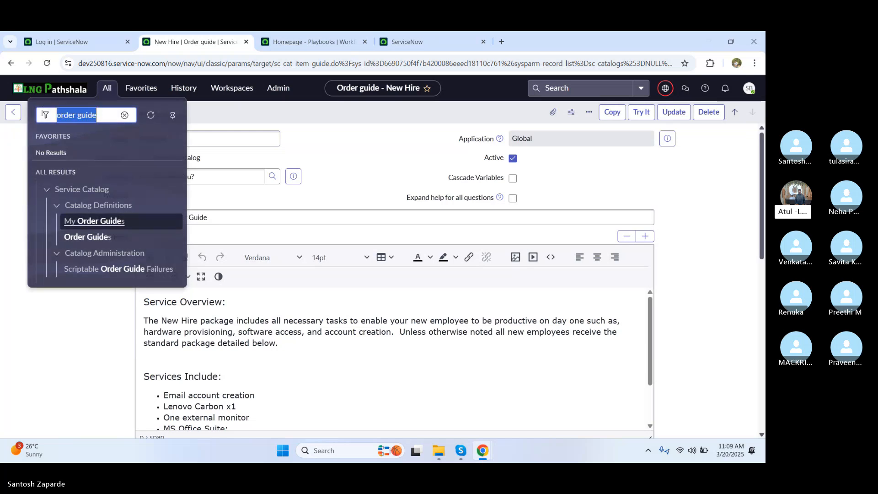
text(vari)
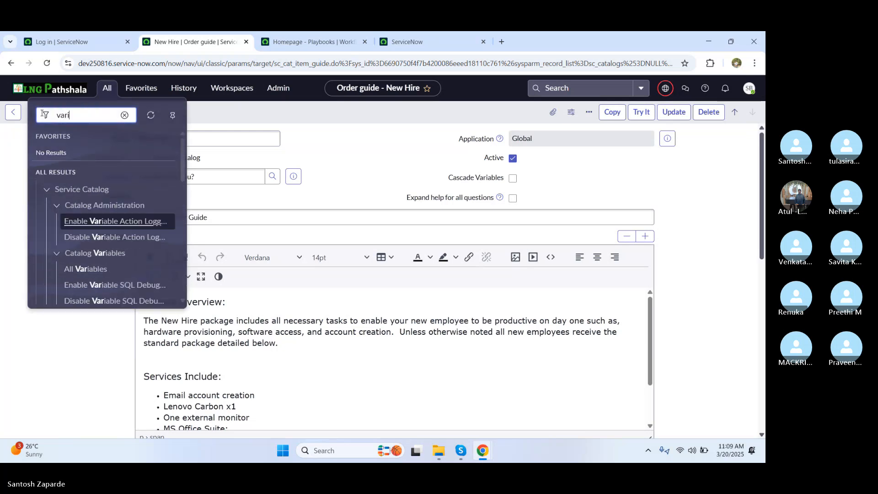
text(able)
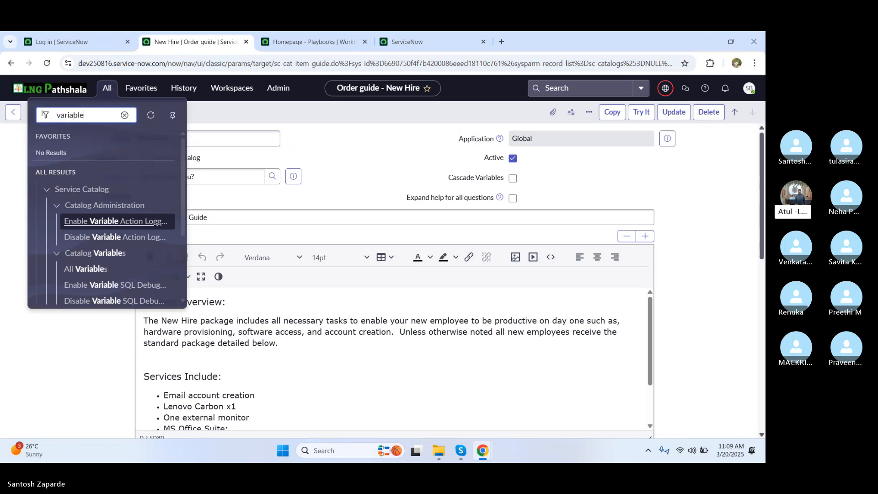
click(74, 270)
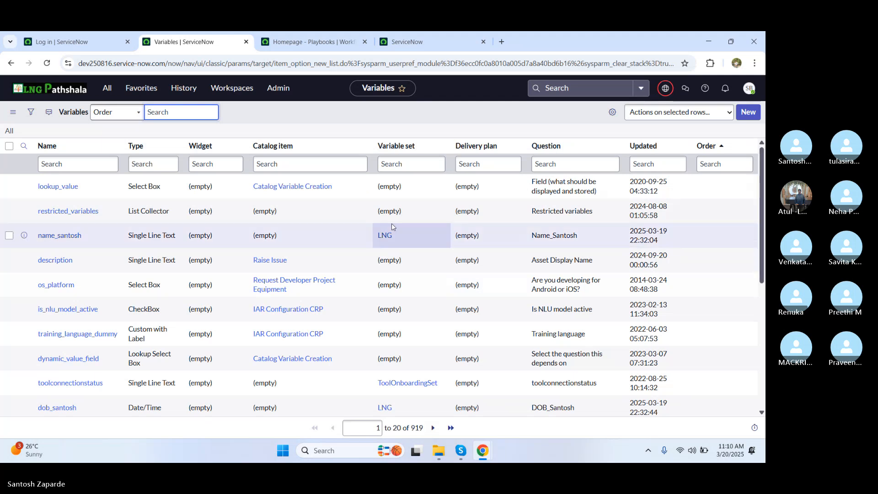
Step: Return to the portal's New Hire order guide form with its single Santosh-17 row
key(alt+Tab)
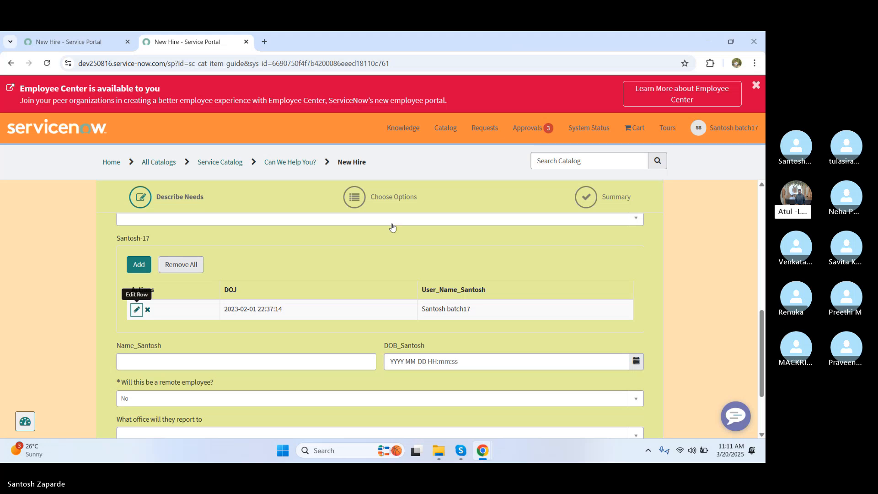
Step: Search the catalog for 'create an incident', leave the New Hire form, and open Create Incident
click(553, 168)
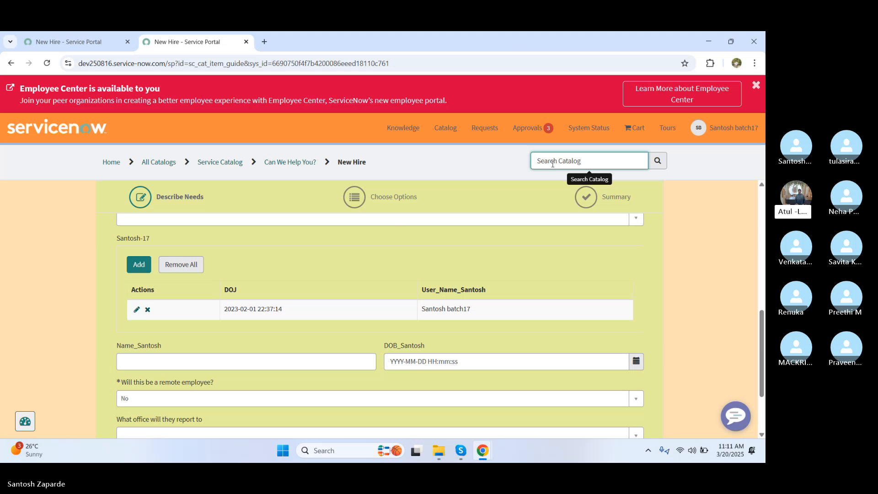
text(creTE)
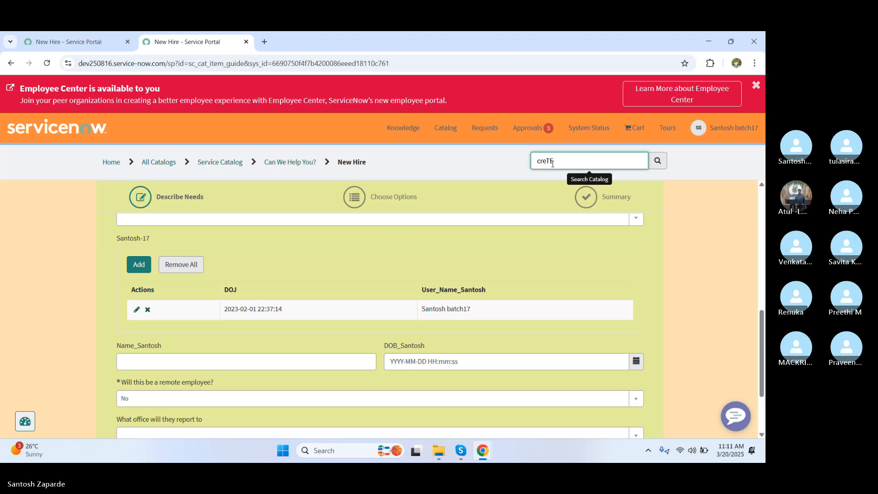
key(BackSpace)
text(ate)
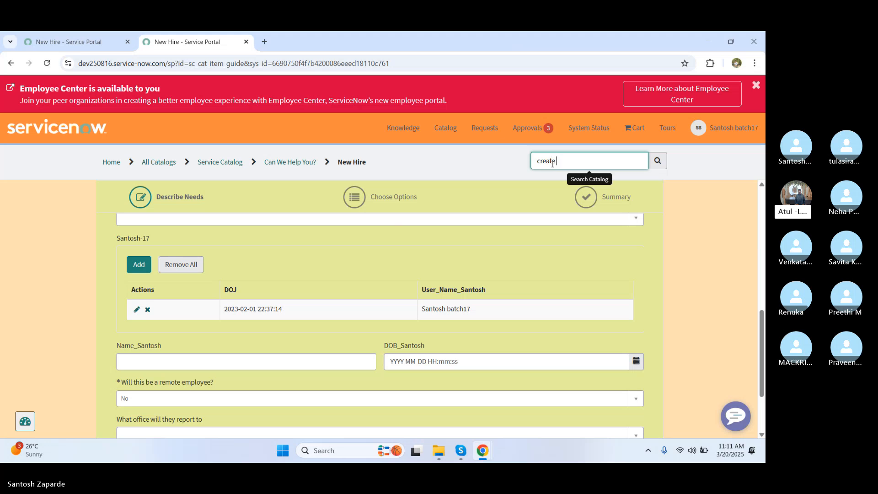
text( an incident)
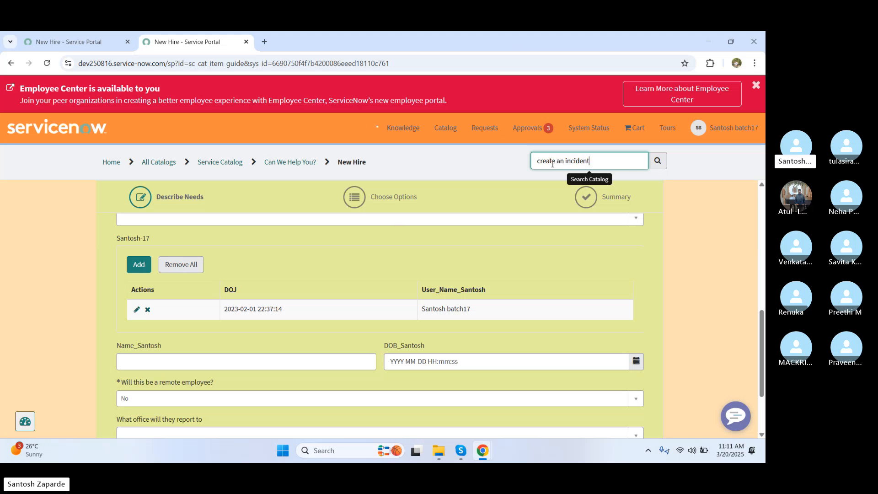
key(Return)
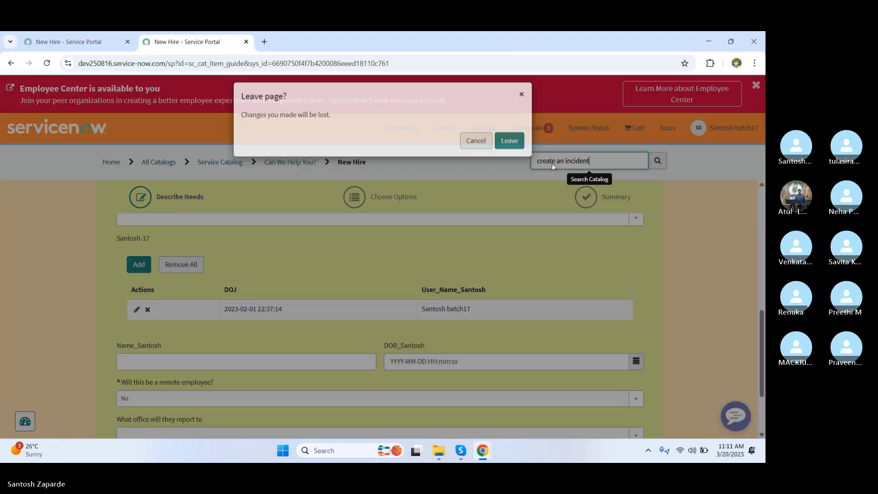
click(509, 149)
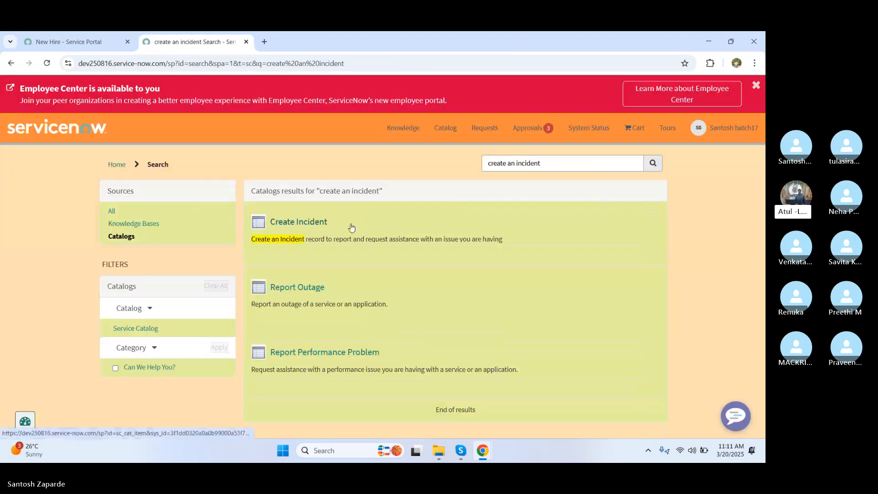
click(309, 223)
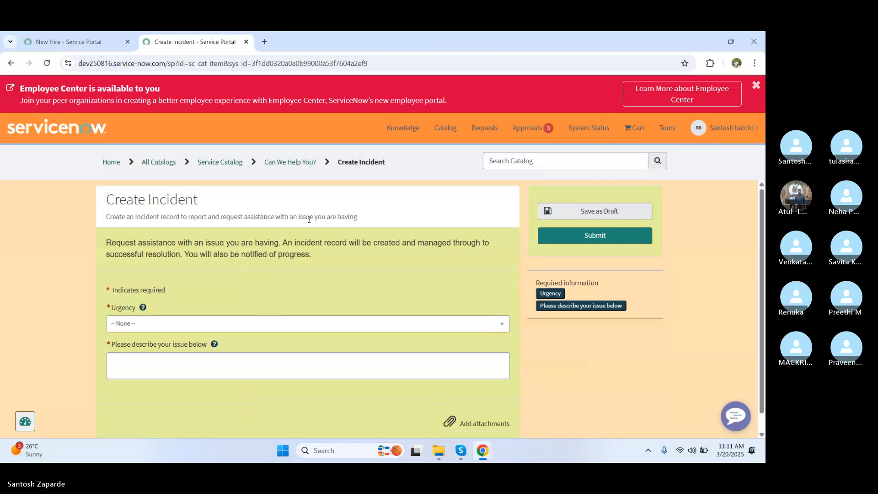
Step: Check the Urgency choices on Create Incident, leaving the field at None
click(231, 325)
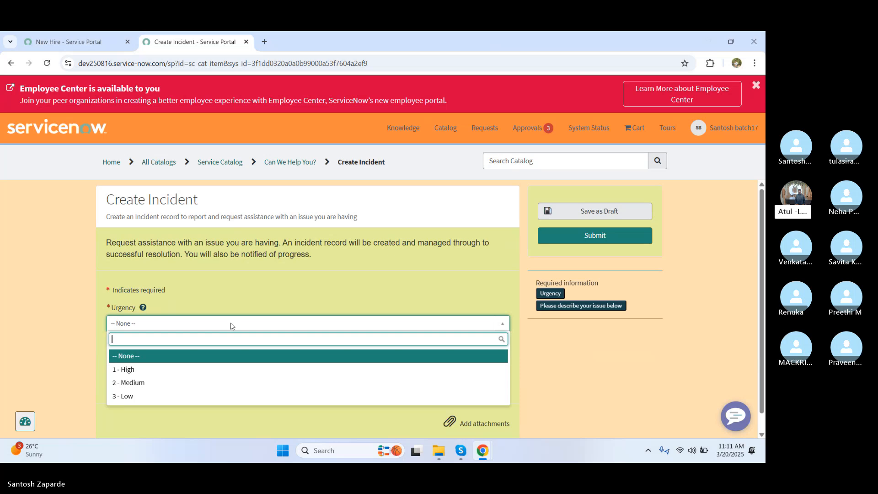
click(252, 302)
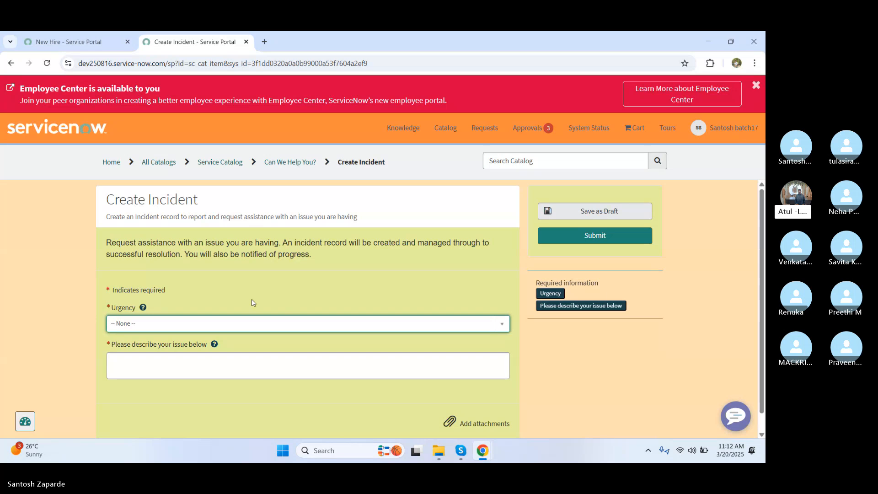
Step: In the classic window, open the Record Producers list through the 'record producer' navigator filter
key(alt+Tab)
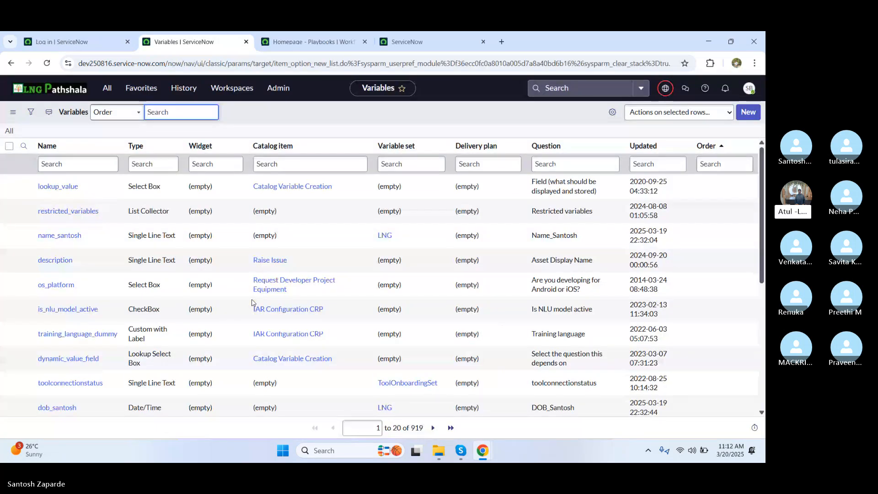
click(107, 88)
click(47, 115)
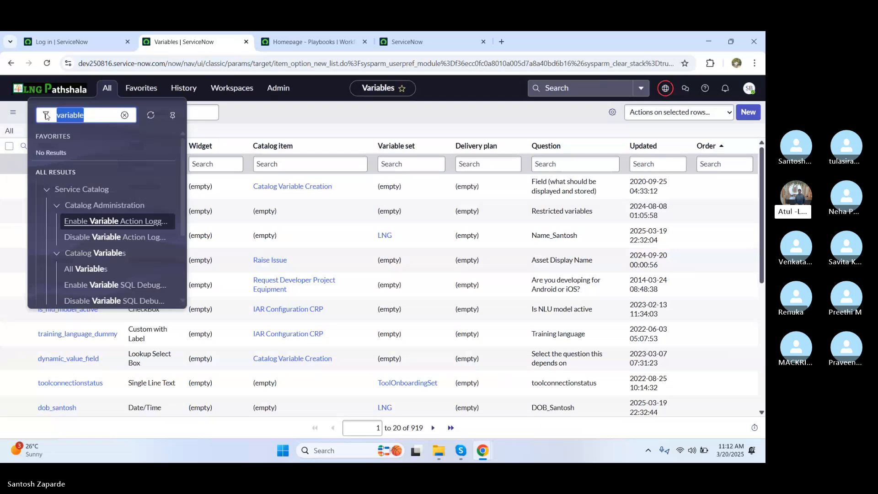
text(record )
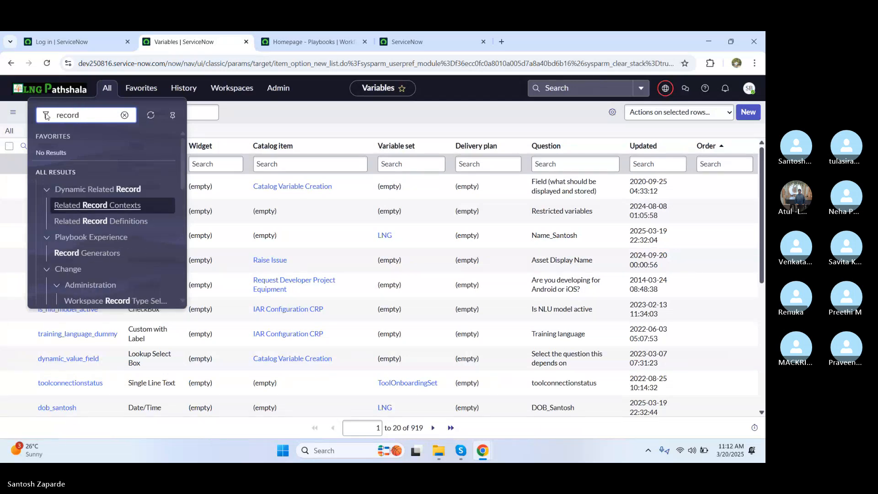
text(produc)
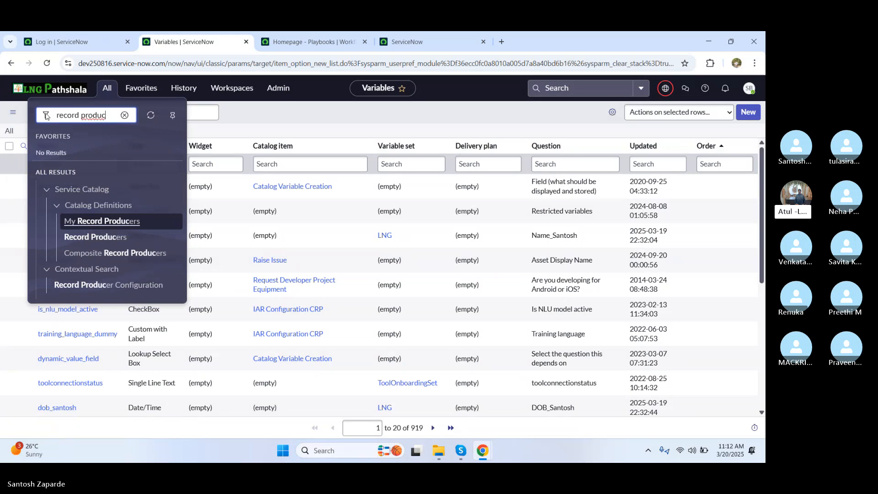
text(er)
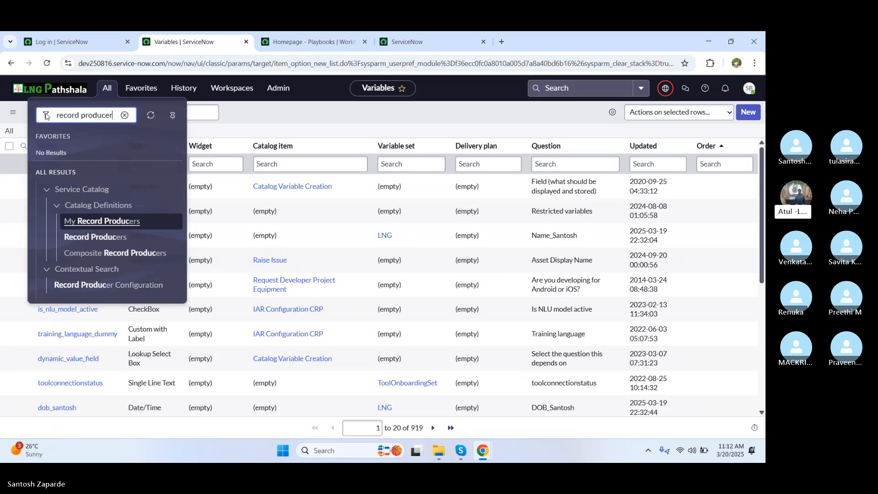
click(87, 237)
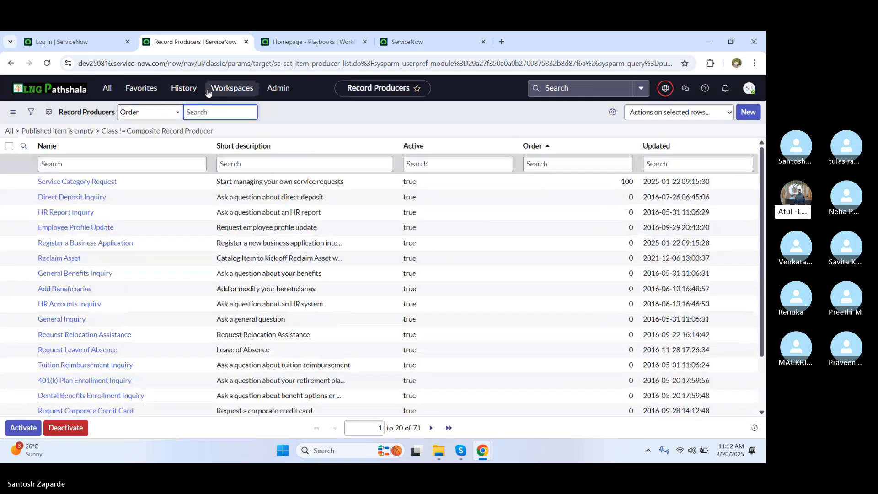
Step: Search the Record Producers list by Name for 'Incident', showing 38 records
text(incident)
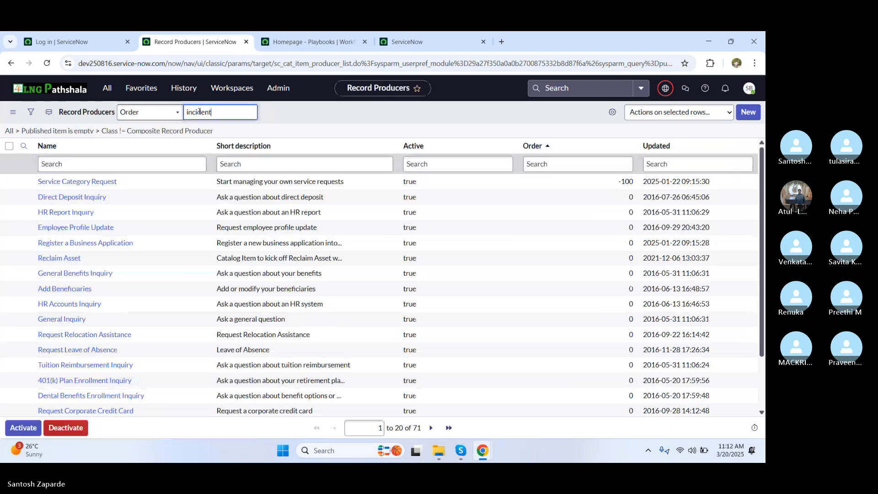
key(Return)
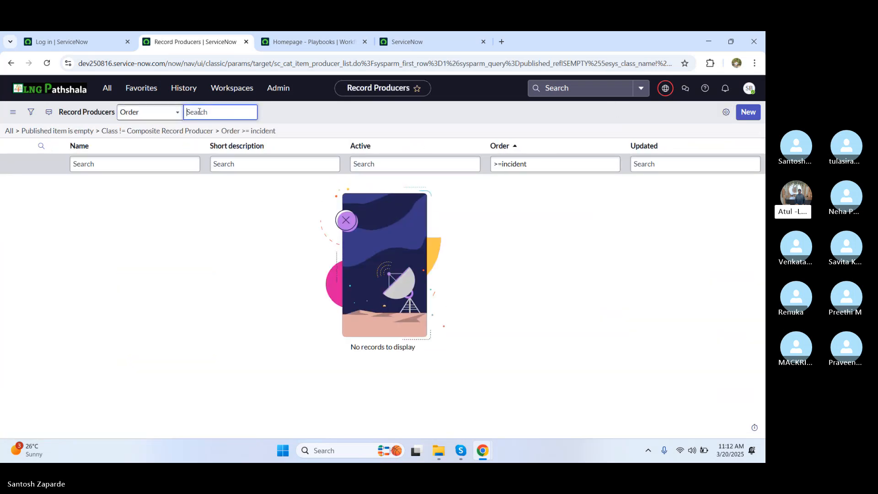
click(165, 112)
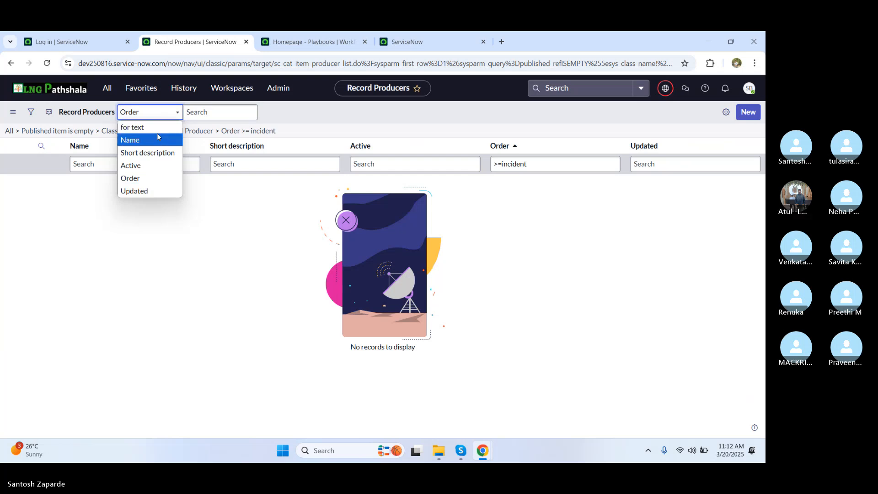
click(157, 135)
text(Incident)
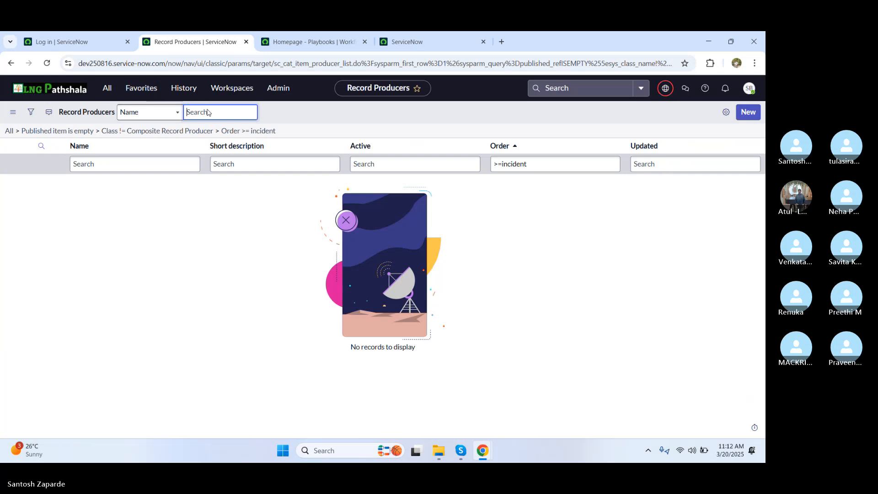
key(Return)
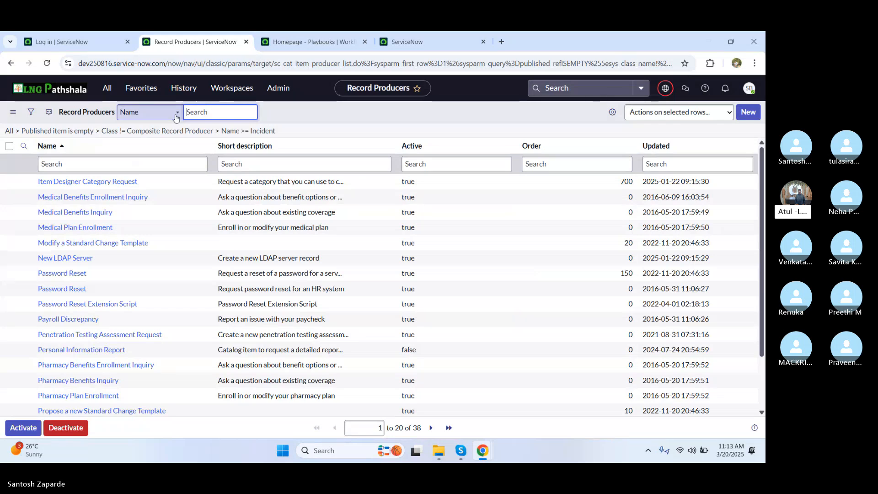
Step: Filter the Name column with '*incident' to show Create Incident and Create Incident using VA
click(113, 164)
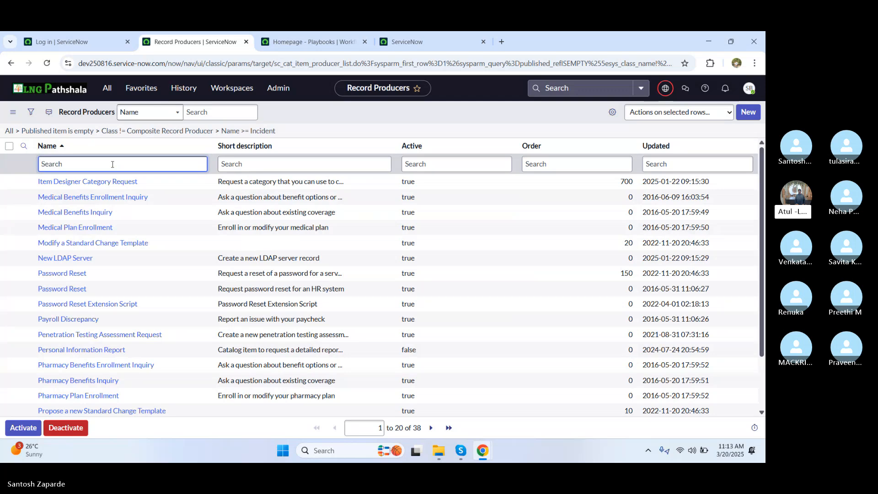
text(*incident)
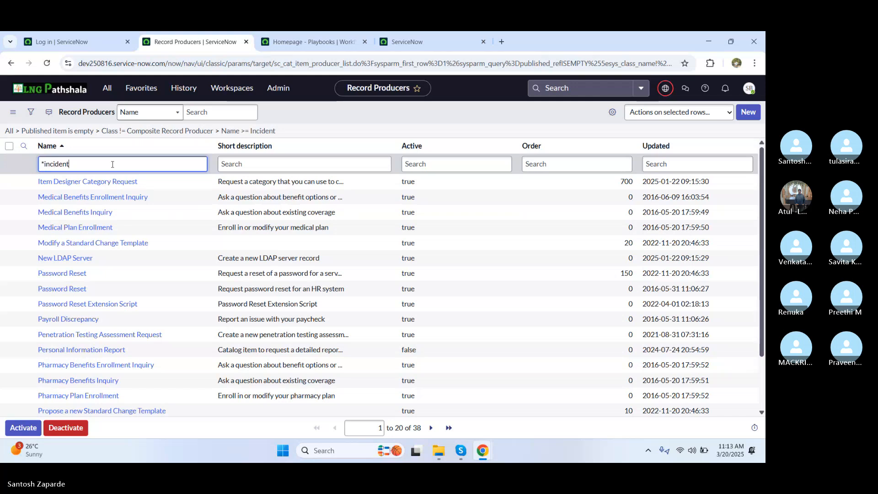
key(Return)
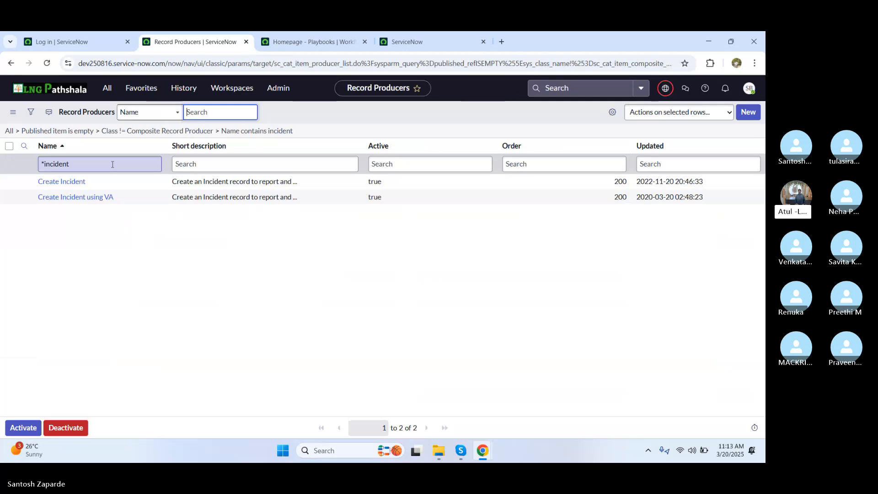
click(72, 188)
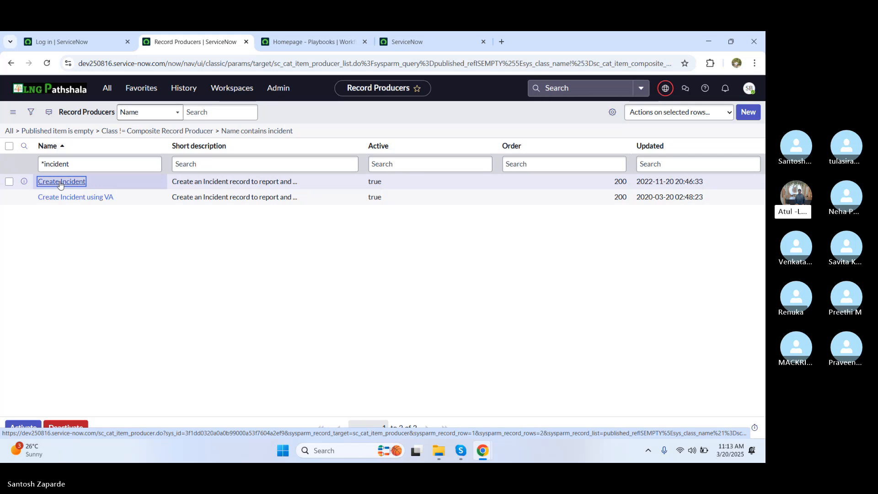
Step: Open the Create Incident record producer and scroll to its four variables, including Urgency
click(61, 182)
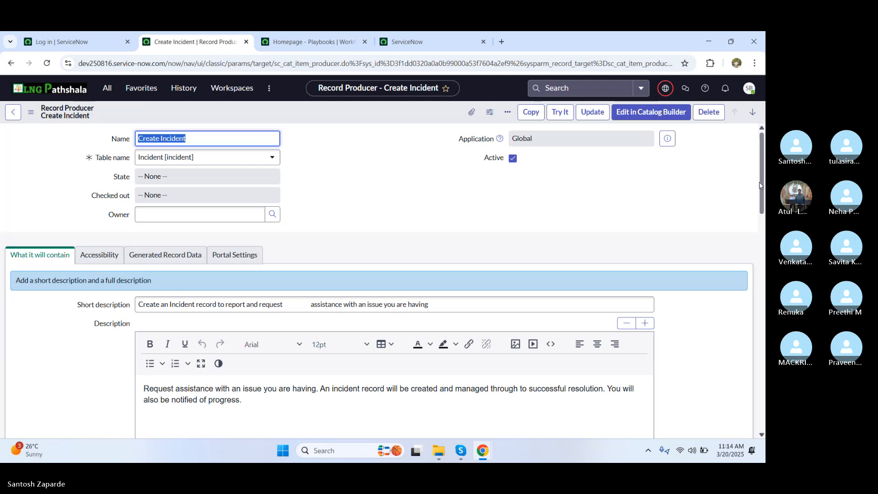
drag(762, 185, 735, 407)
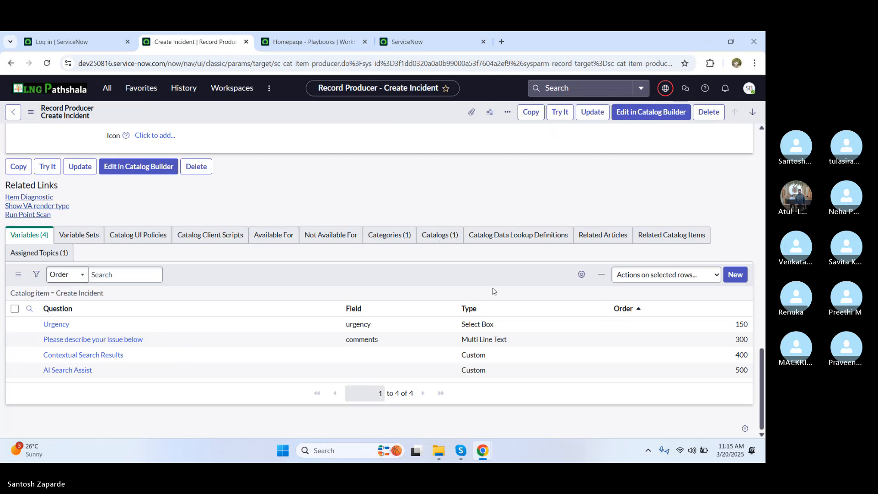
Step: Compare with the portal form, then open the Urgency variable of the Create Incident record producer
key(alt+Tab)
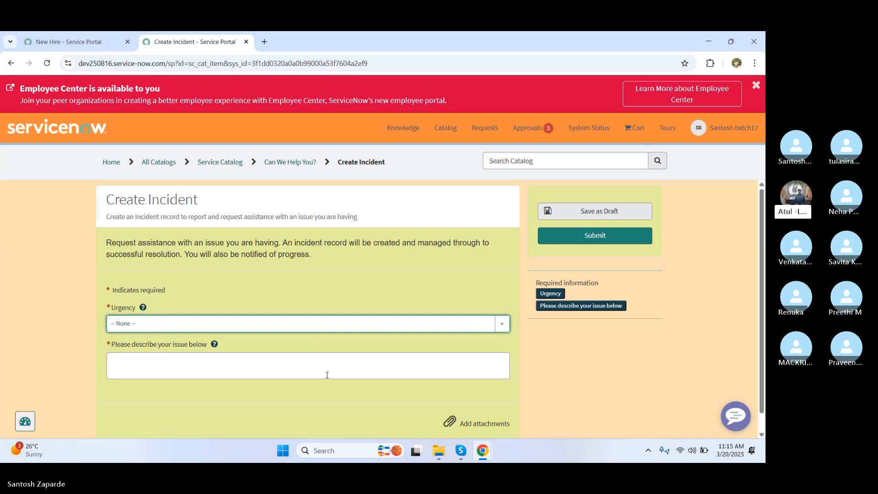
key(alt+Tab)
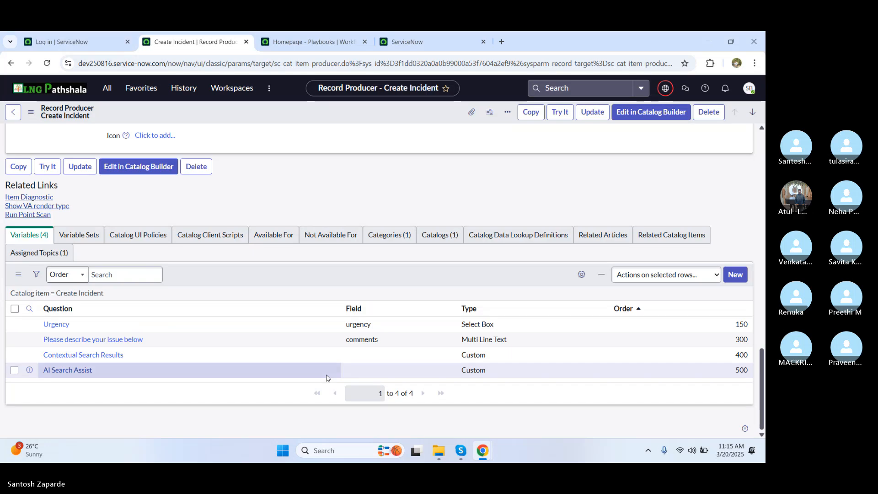
click(57, 323)
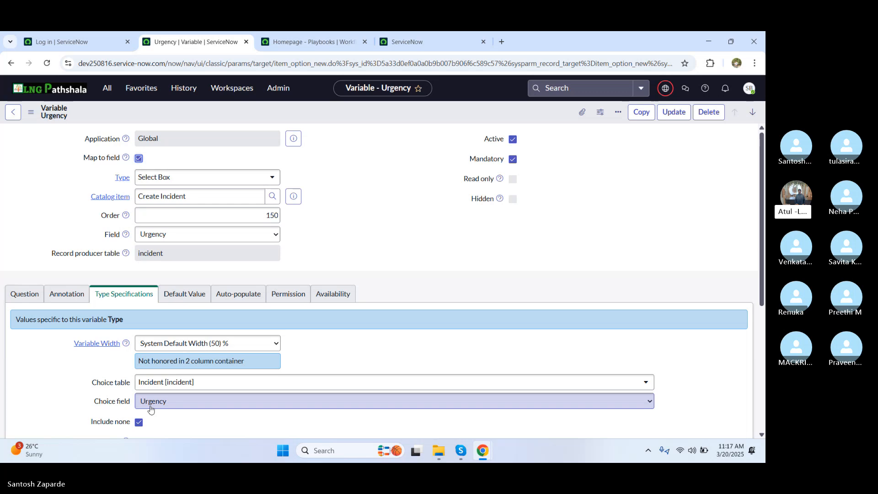
Step: On the portal Create Incident form, set Urgency to 2 - Medium
key(alt+Tab)
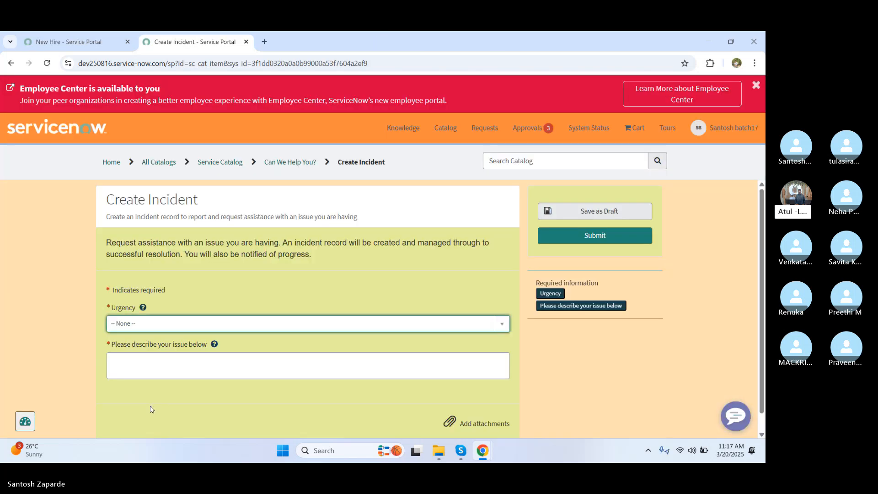
click(215, 324)
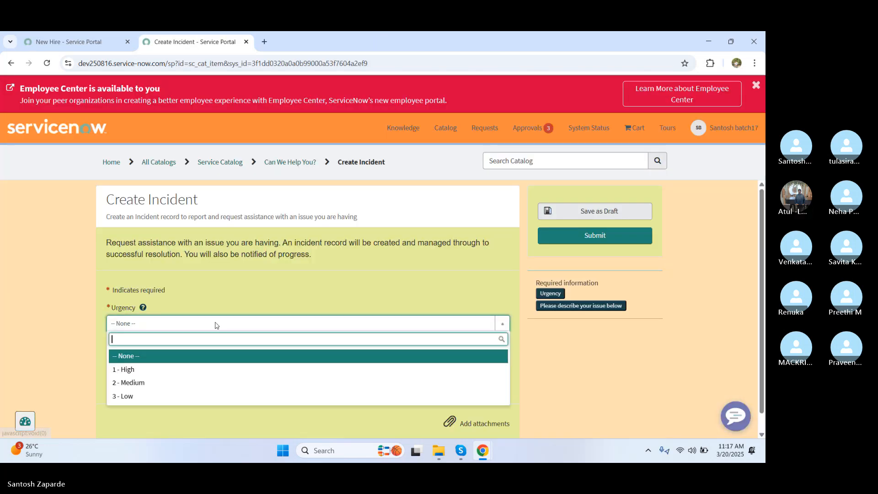
click(168, 387)
click(177, 371)
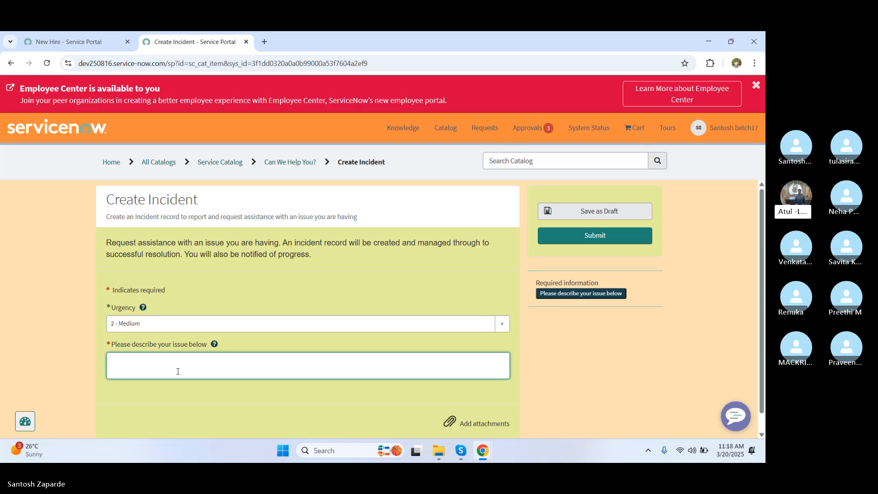
Step: Describe the issue as 'Outlook', review the suggested articles, and return to the Urgency variable
text(Outlook)
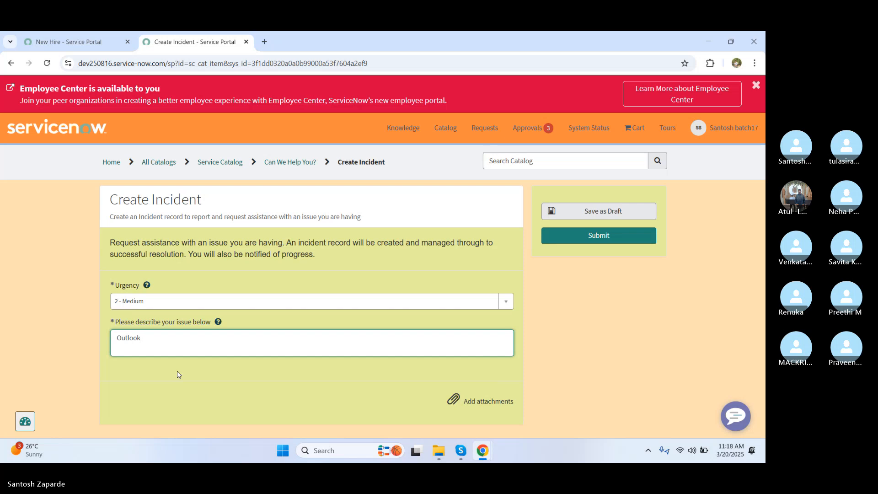
click(213, 382)
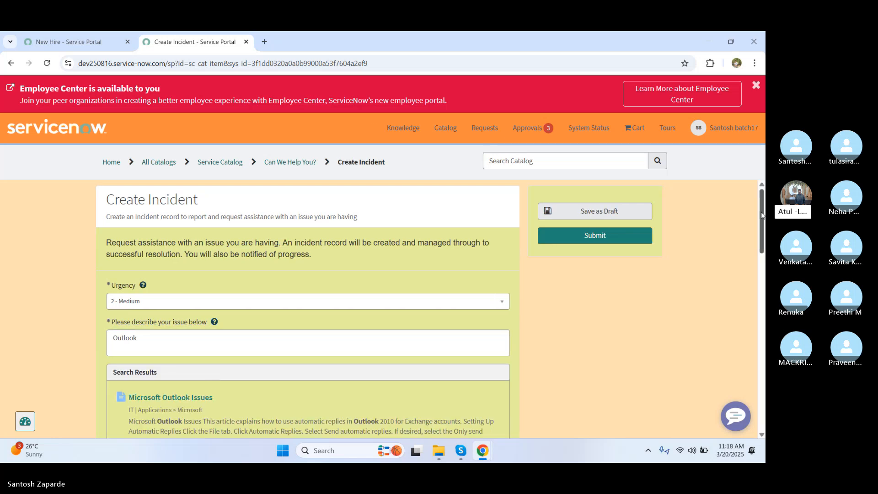
drag(762, 215, 758, 255)
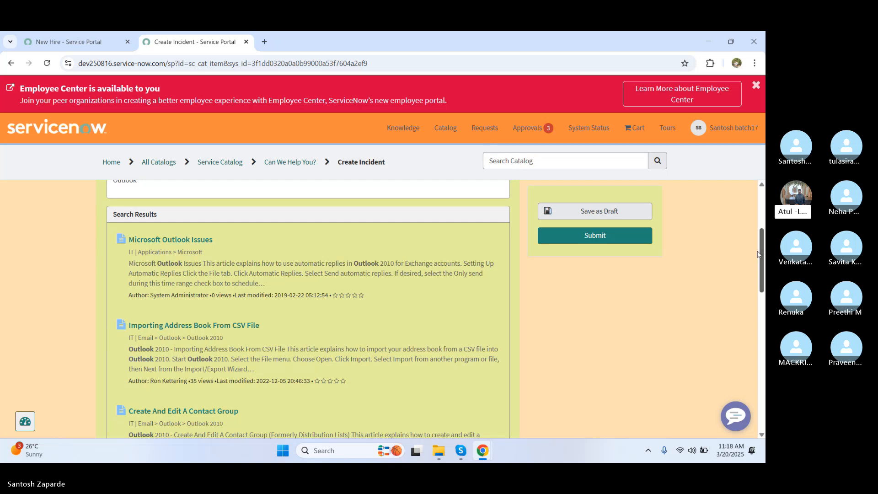
drag(758, 254, 758, 256)
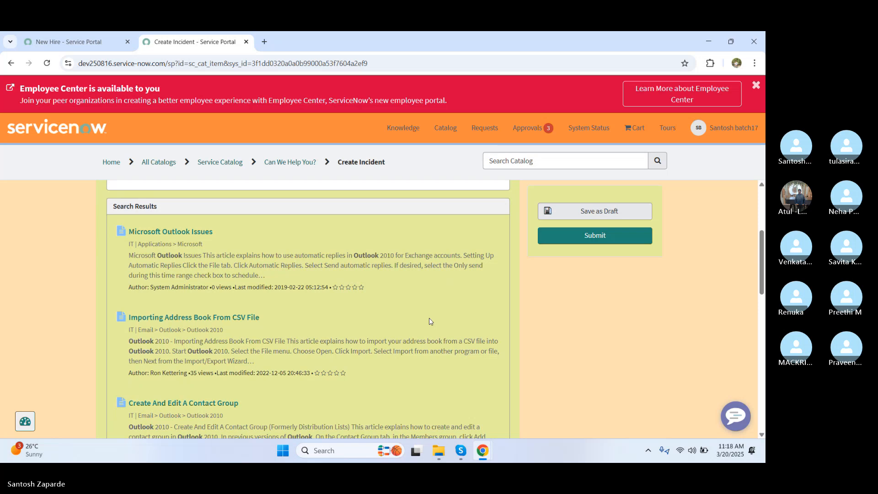
key(alt+Tab)
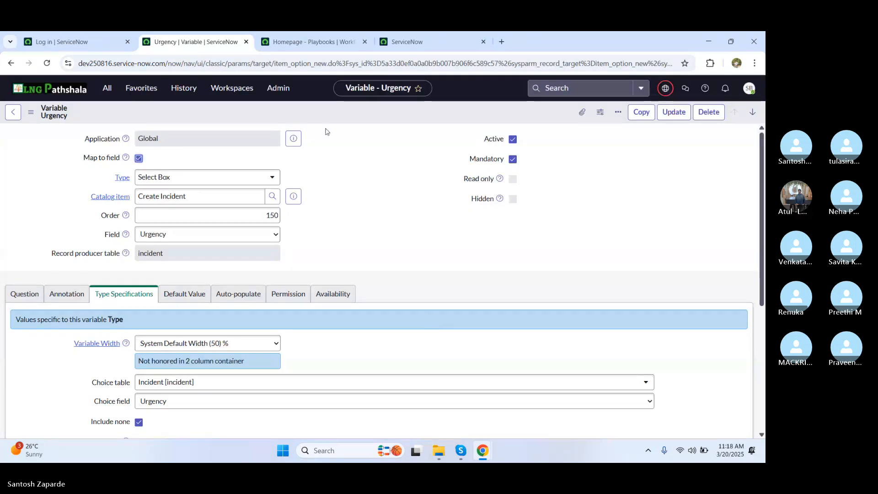
Step: Go back to the Create Incident record producer and scroll down to its Variables list
click(12, 115)
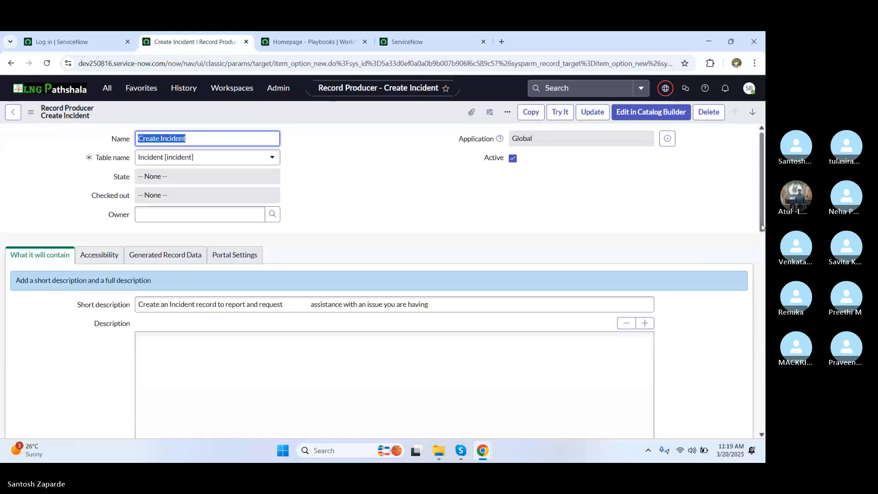
scroll(762, 291, down, 3)
scroll(762, 291, down, 10)
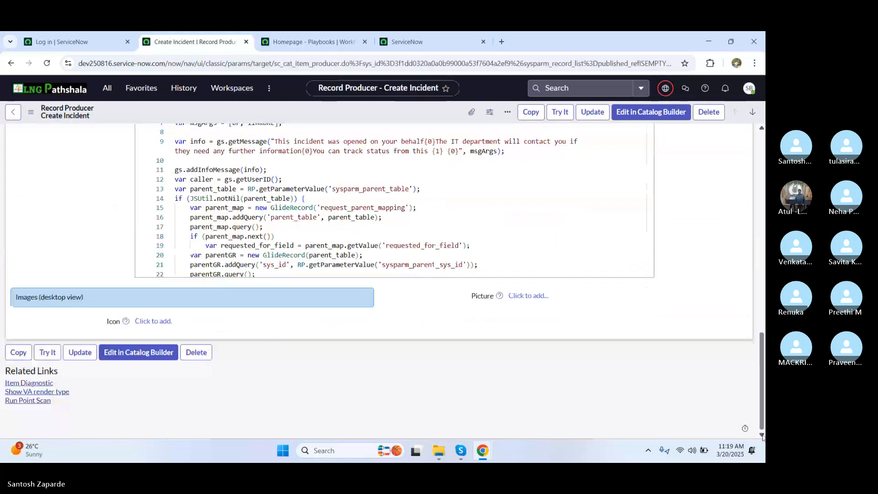
scroll(763, 437, down, 2)
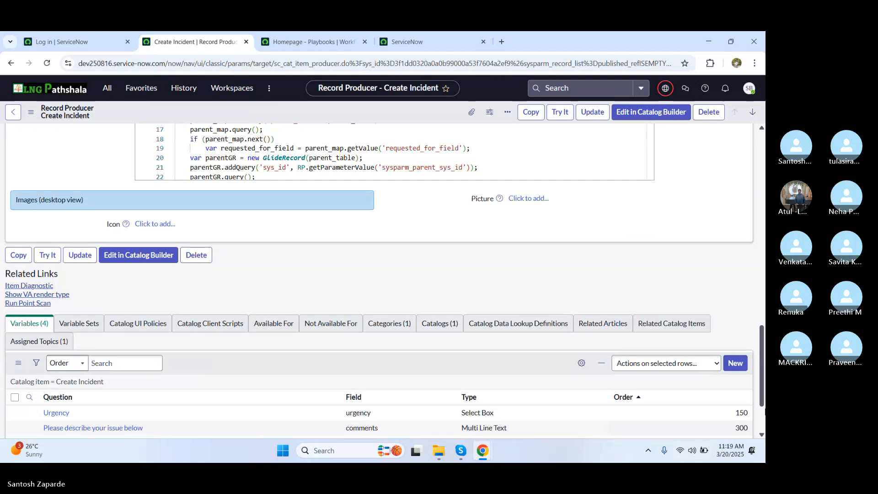
scroll(219, 435, down, 2)
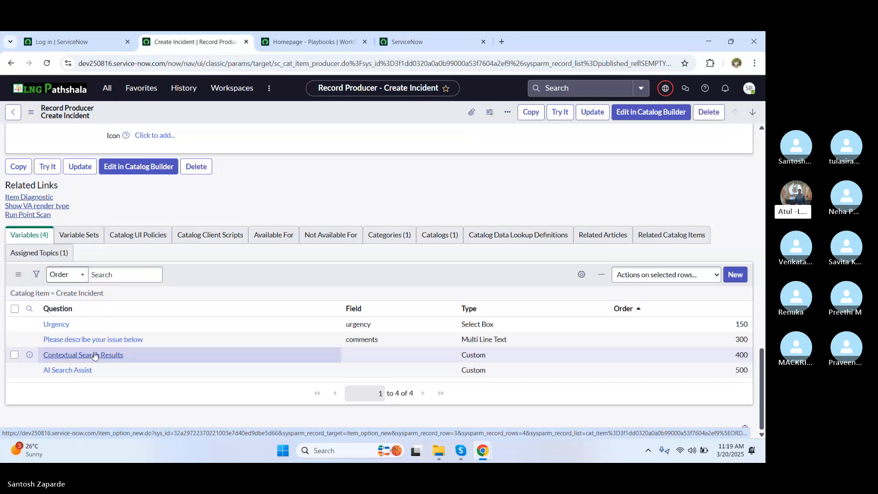
Step: Submit the portal's Create Incident request for Microsoft Outlook Issues with Urgency 2 - Medium
key(alt+Tab)
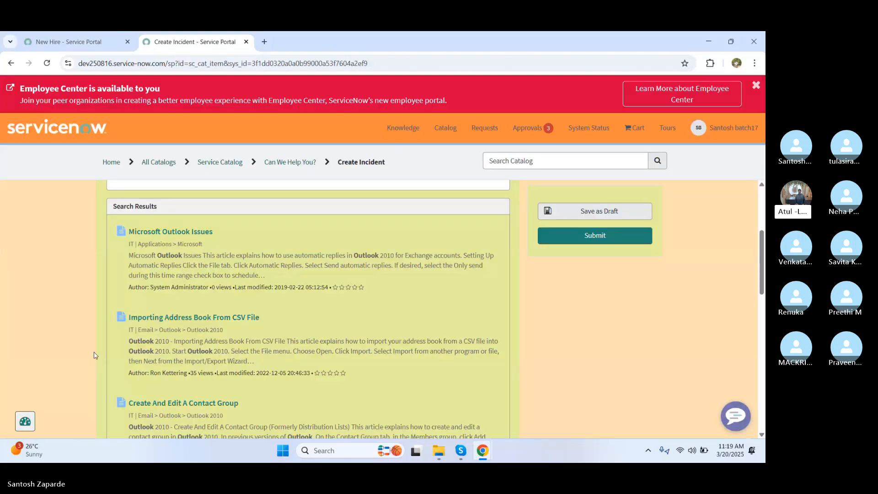
click(164, 235)
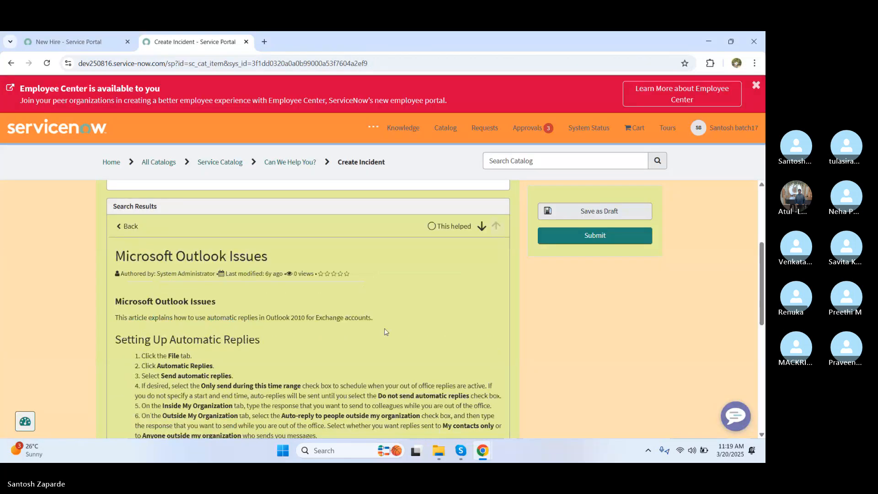
scroll(760, 293, up, 4)
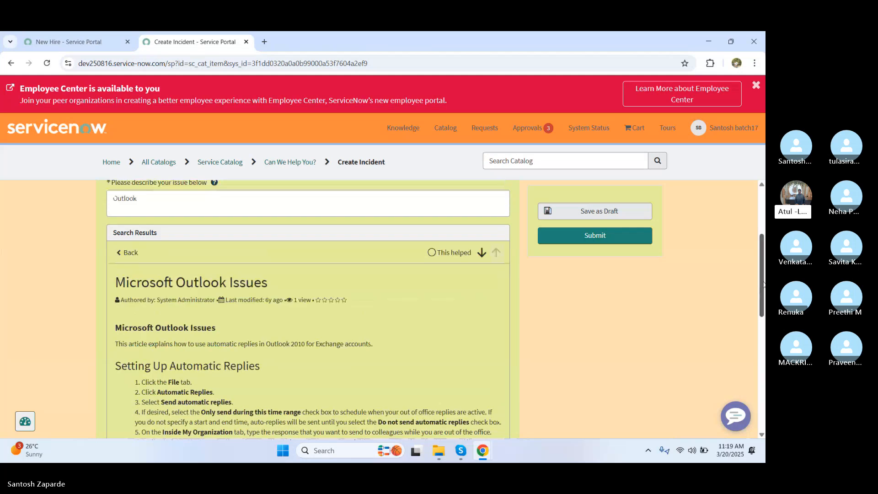
click(593, 236)
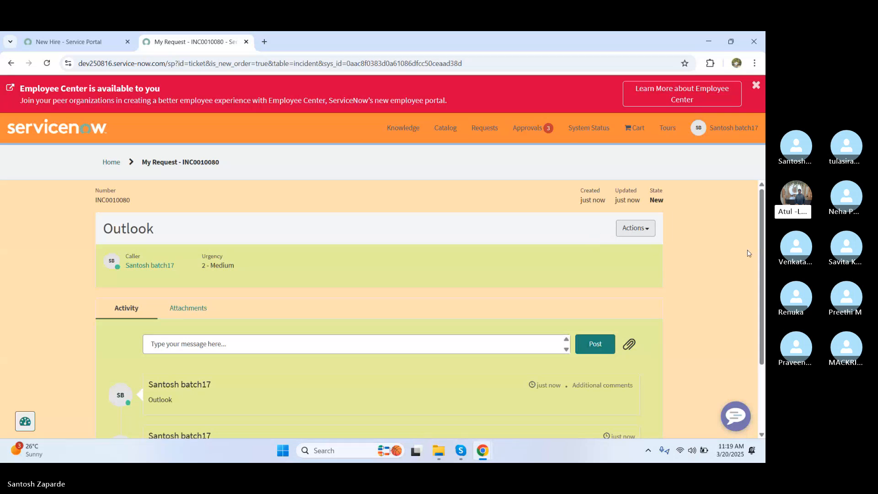
Step: Copy incident number INC0010080 from the request's Created activity entry
drag(763, 247, 753, 308)
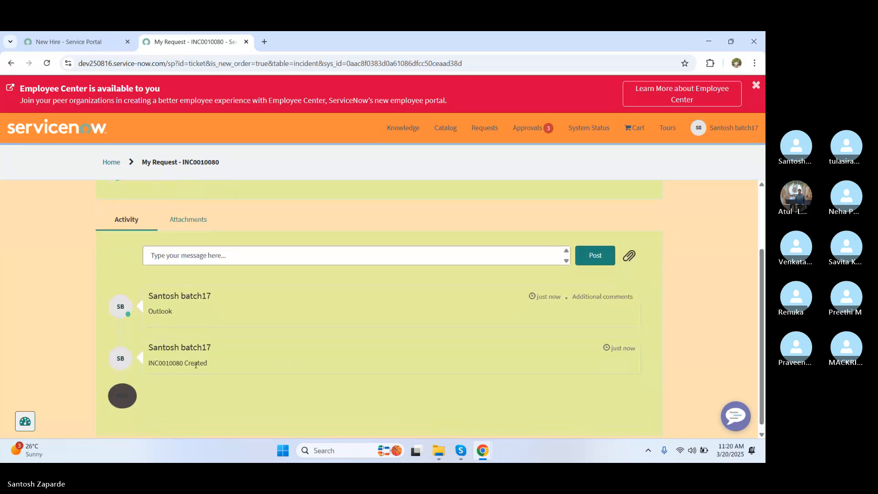
drag(184, 363, 149, 365)
key(ctrl+c)
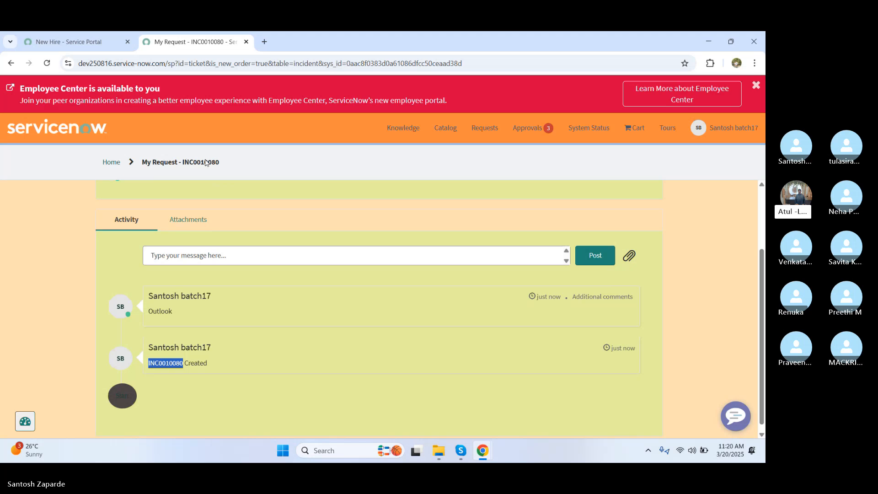
key(alt+Tab)
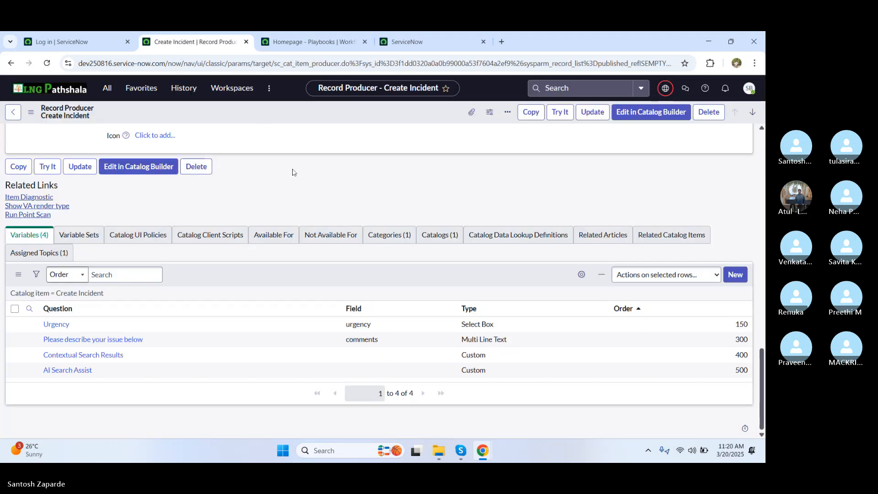
Step: Paste INC0010080 into the global search, then return to the Create Incident record producer tab
click(551, 90)
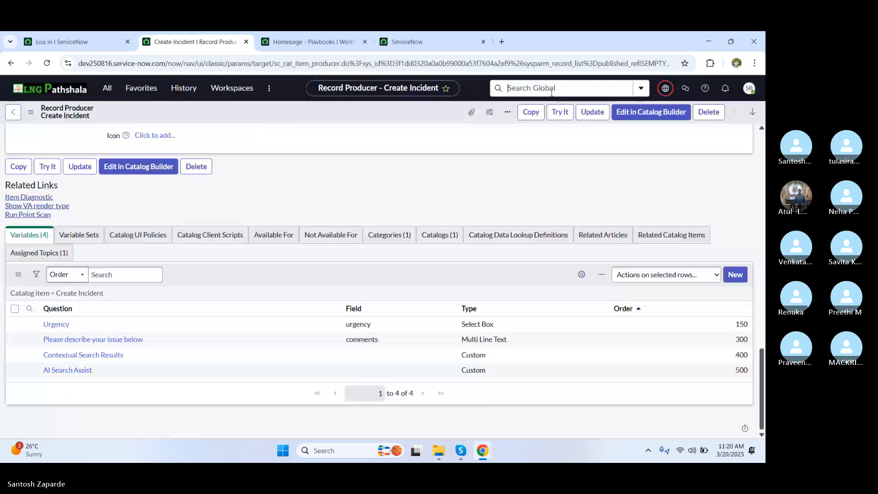
key(ctrl+v)
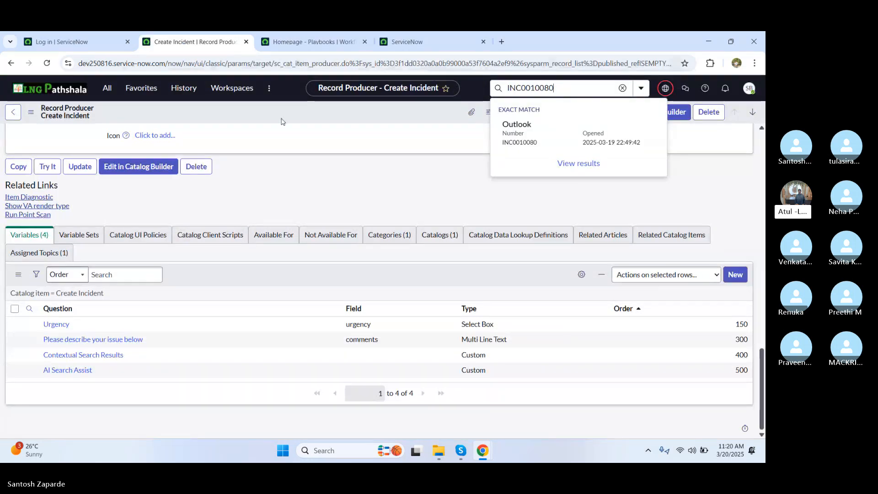
click(294, 181)
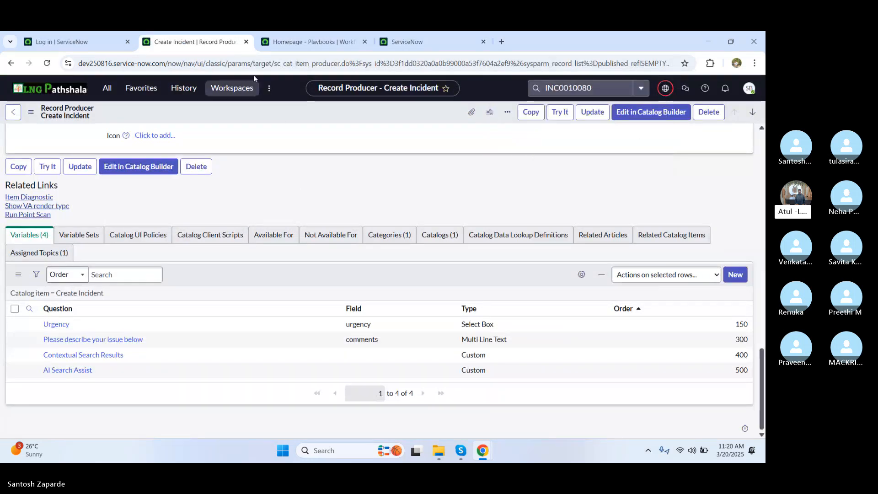
click(287, 40)
click(203, 40)
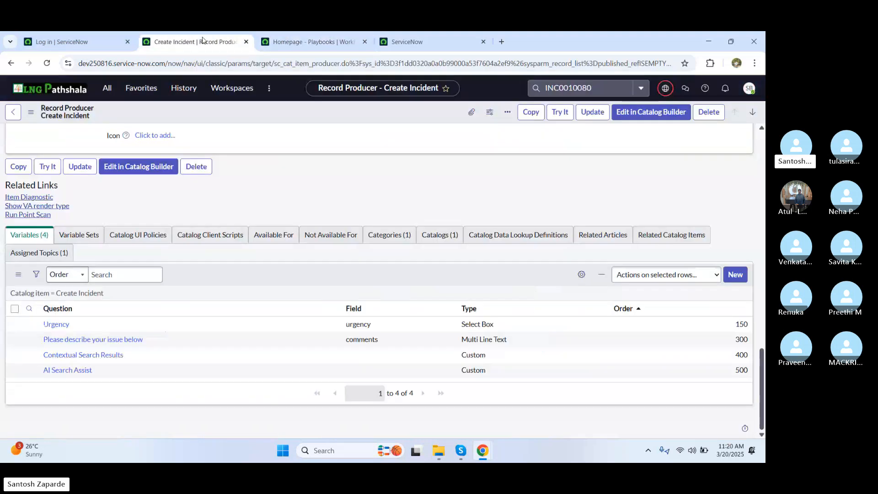
Step: Reopen the Create Incident record producer page in a new browser tab
click(196, 66)
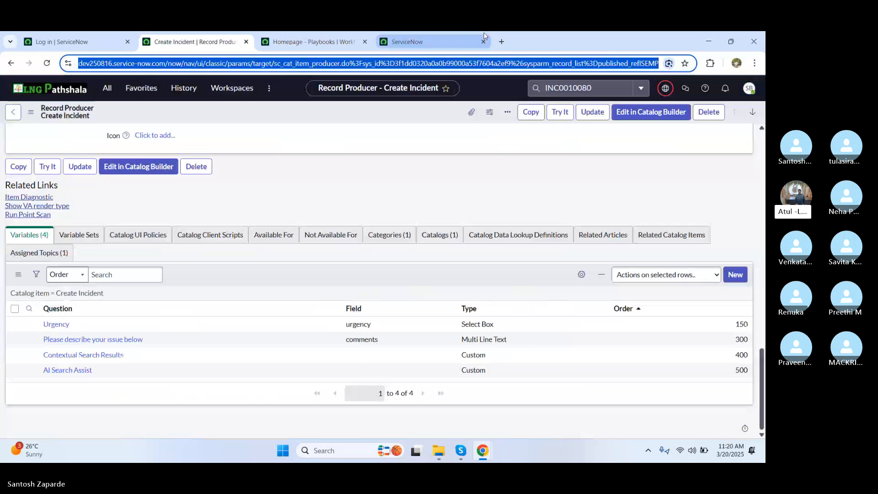
click(502, 41)
key(ctrl+v)
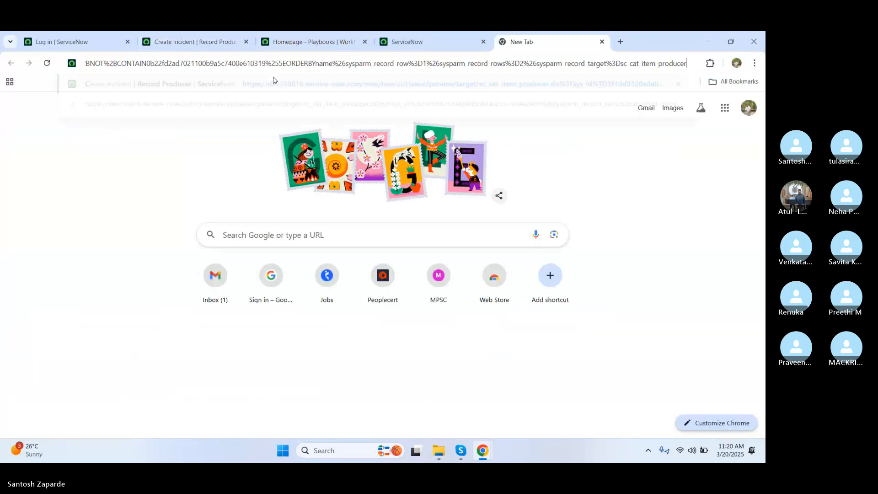
click(273, 82)
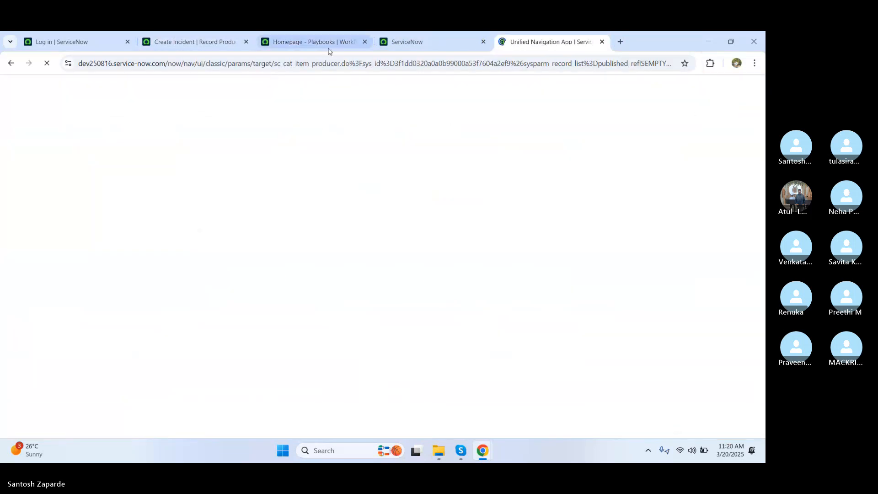
drag(484, 42, 263, 43)
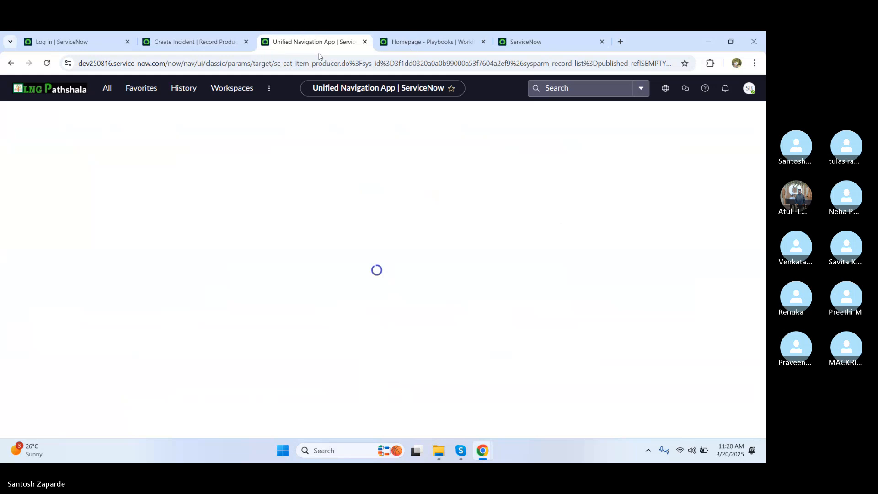
click(562, 88)
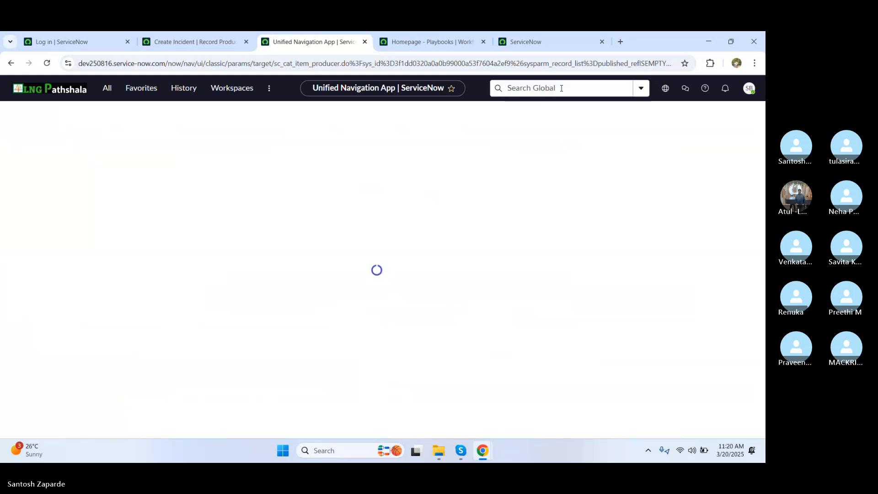
key(ctrl+v)
key(ctrl+z)
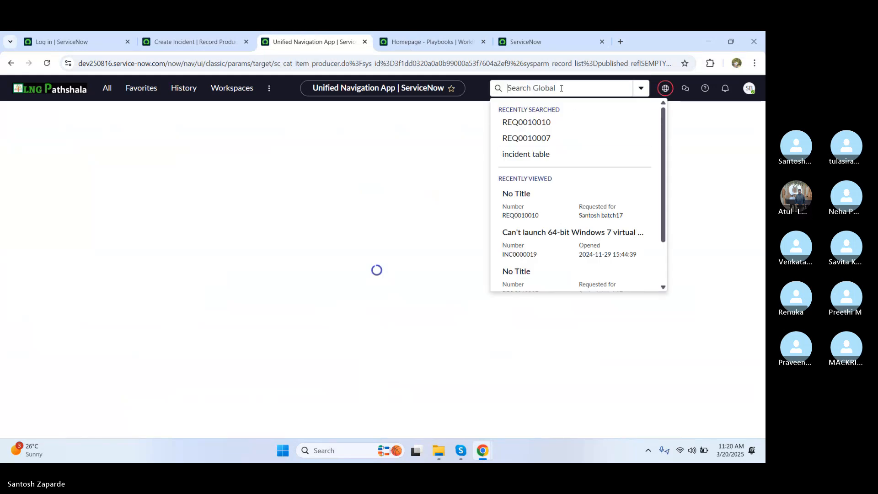
key(alt+Tab)
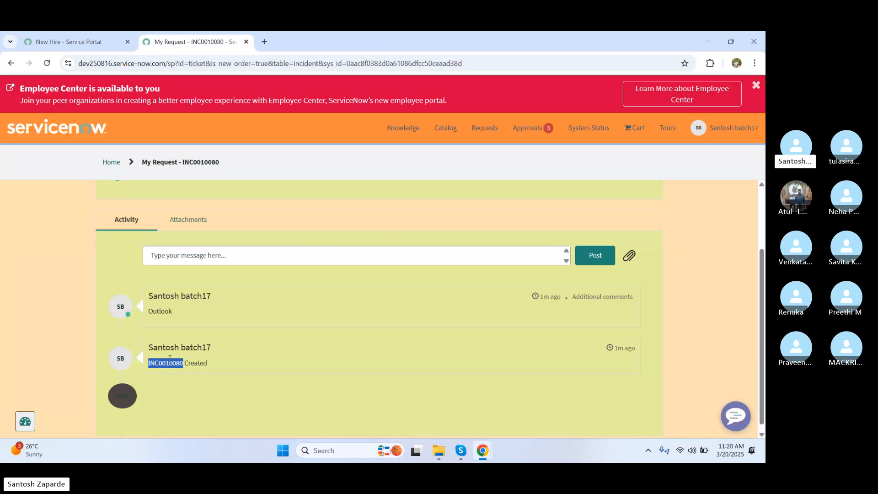
Step: Open incident INC0010080 via global search, then return to the Create Incident record producer
key(alt+Tab)
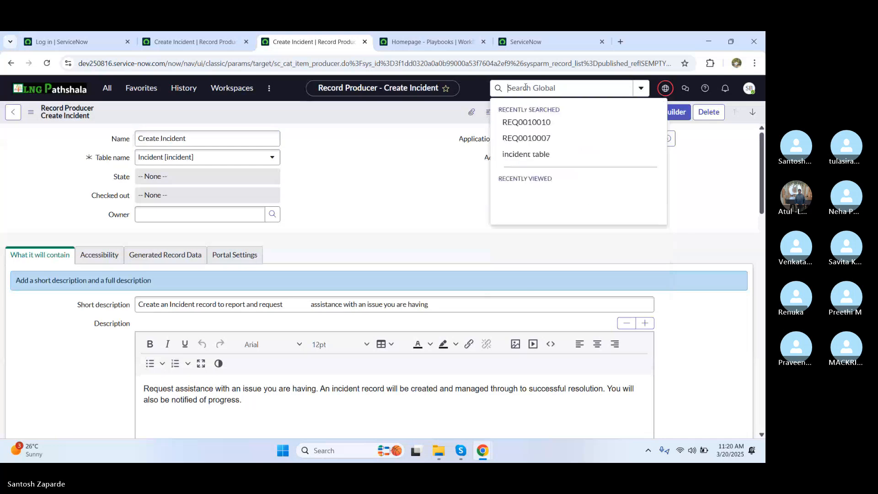
key(ctrl+v)
key(Return)
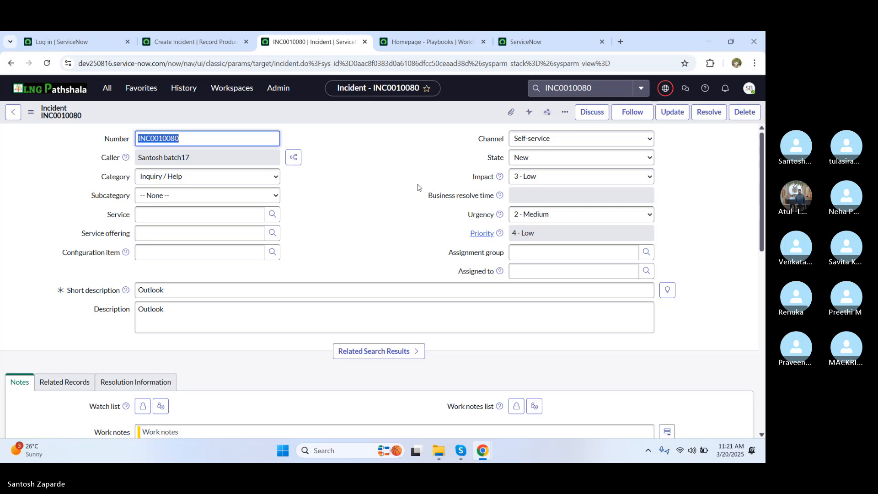
click(184, 43)
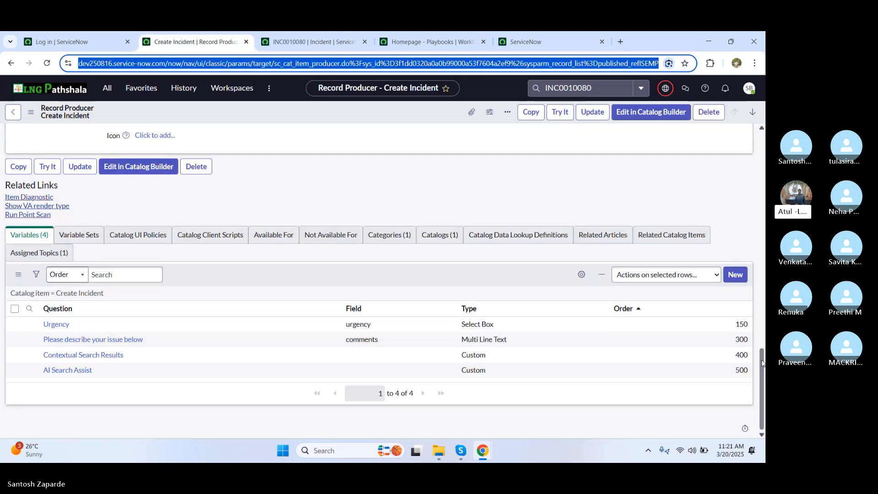
Step: Scroll to the record producer's Script field and read through the script
drag(762, 364, 757, 245)
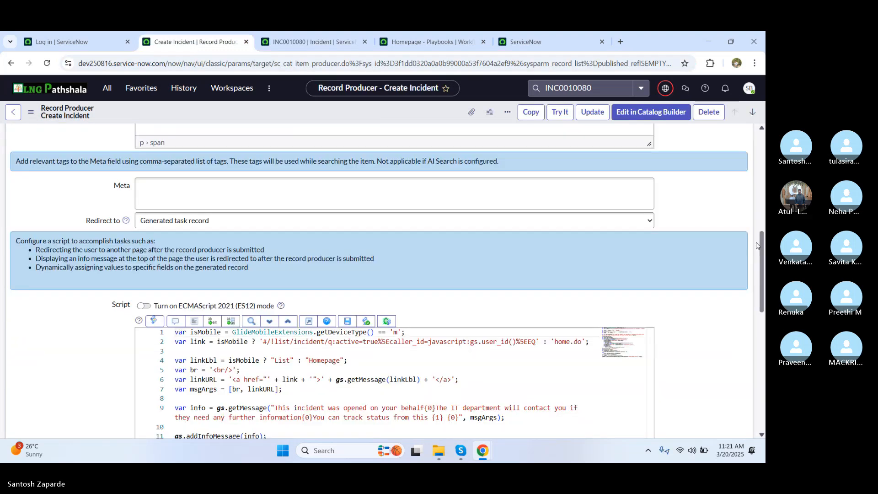
scroll(757, 245, up, 1)
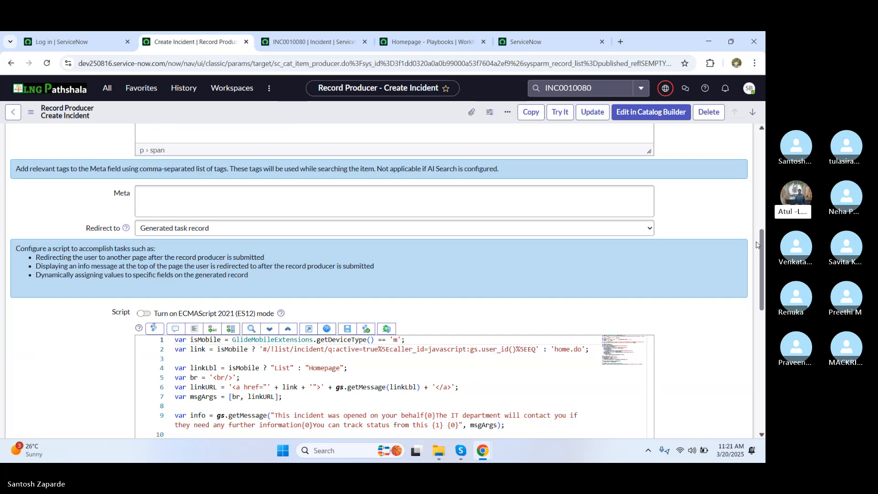
drag(756, 245, 752, 282)
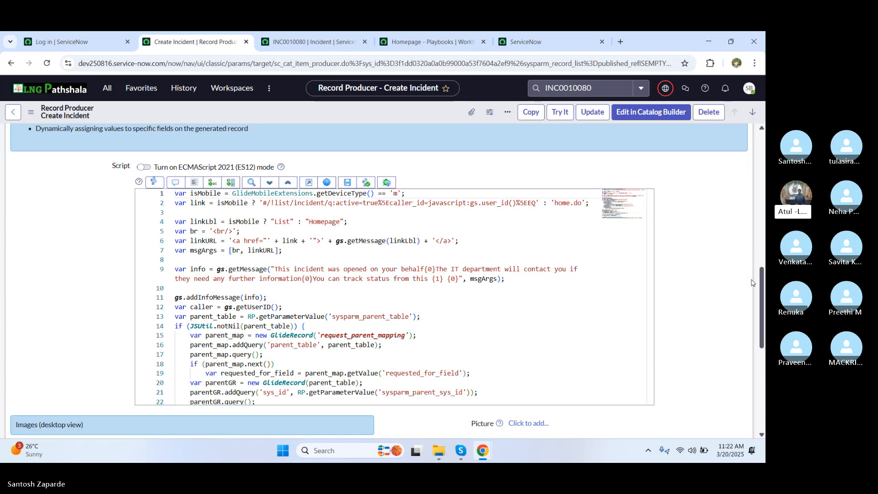
click(414, 257)
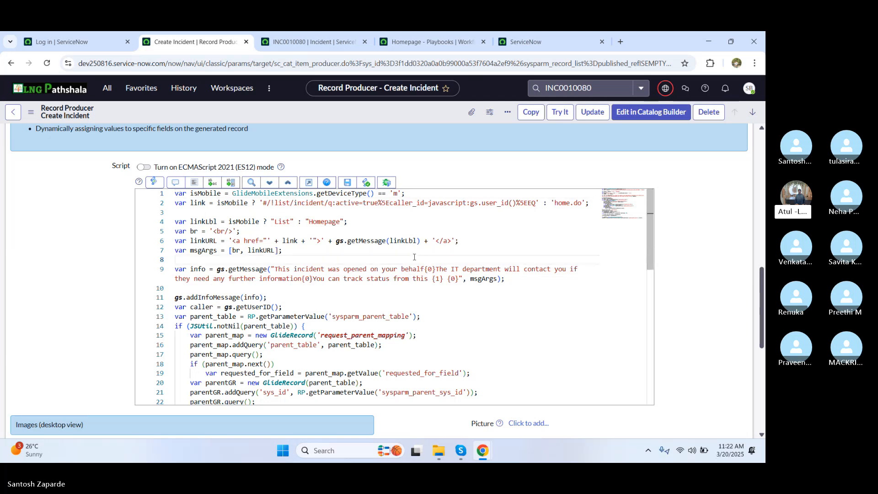
drag(647, 249, 646, 309)
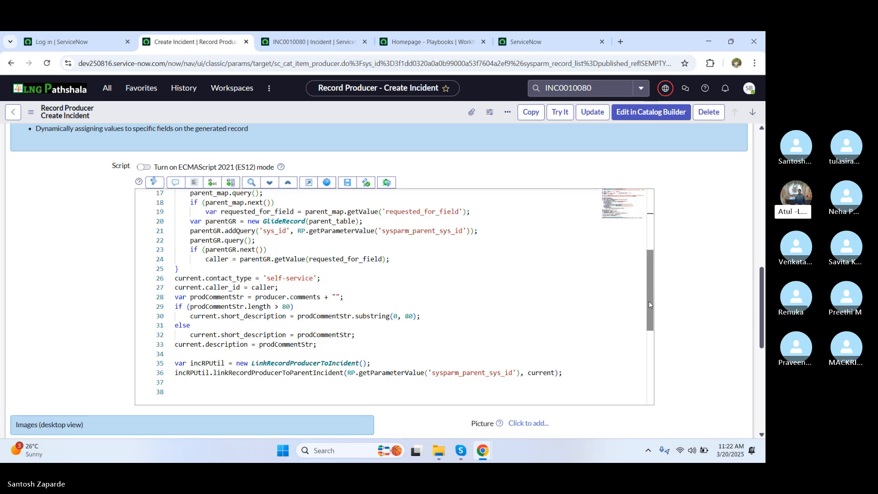
mouse_move(648, 301)
mouse_down()
mouse_move(648, 327)
mouse_move(642, 304)
mouse_up()
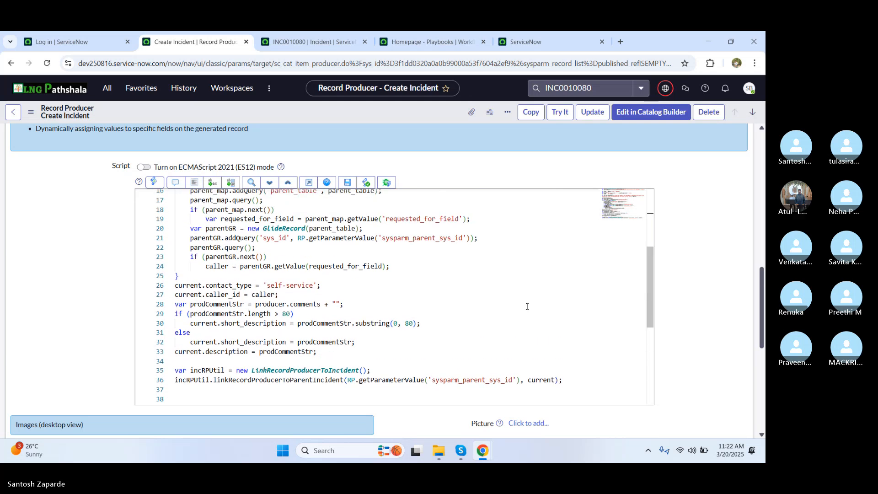
key(alt+Tab)
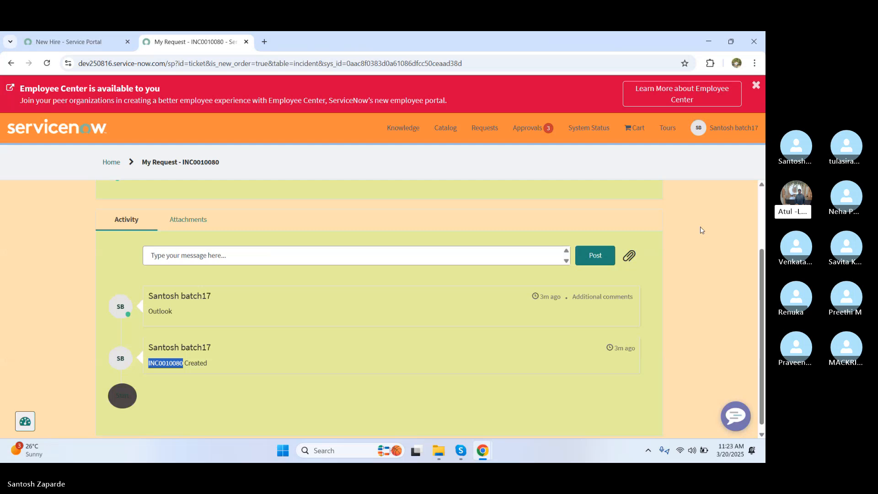
Step: Check the portal incident's Actions dropdown for Resolve, leaving the incident unresolved
drag(762, 280, 738, 192)
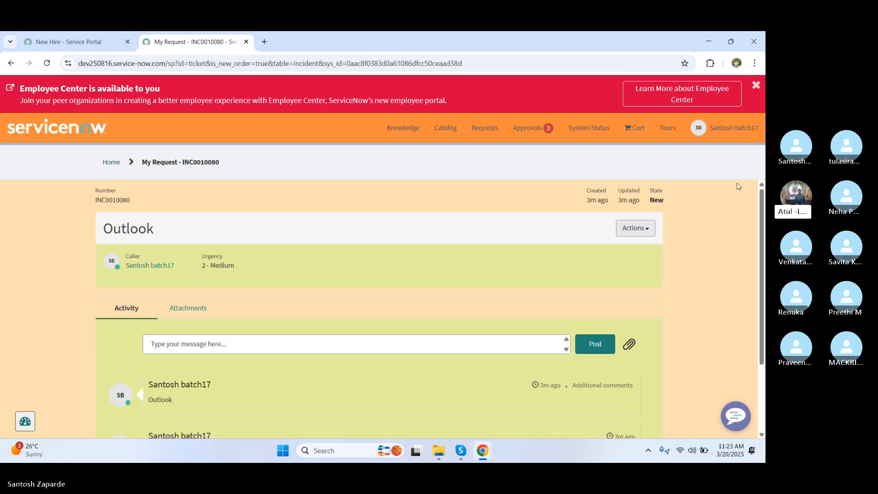
click(649, 232)
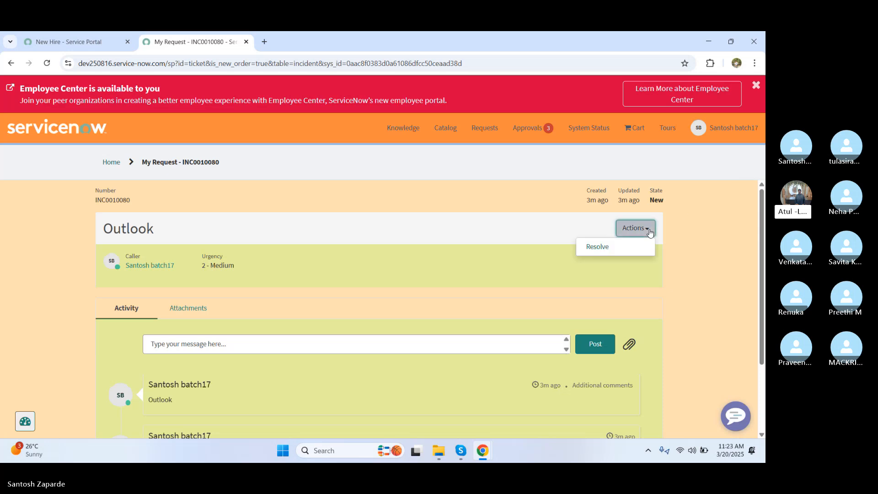
click(687, 235)
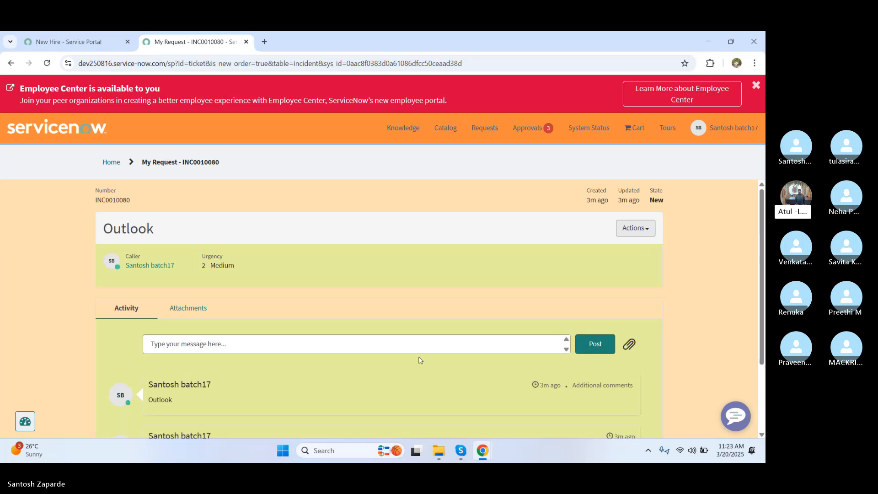
key(alt+Tab)
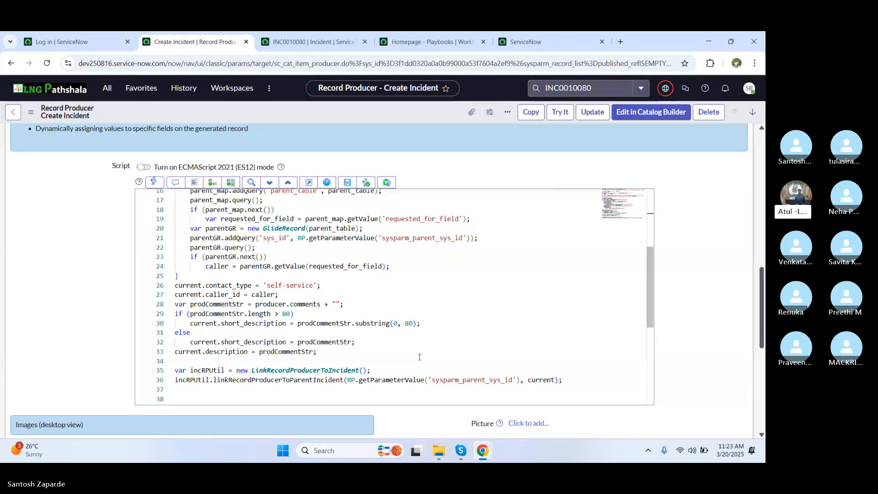
Step: Filter the navigator for 'standard ticket' and open Standard Ticket > Configuration
click(106, 90)
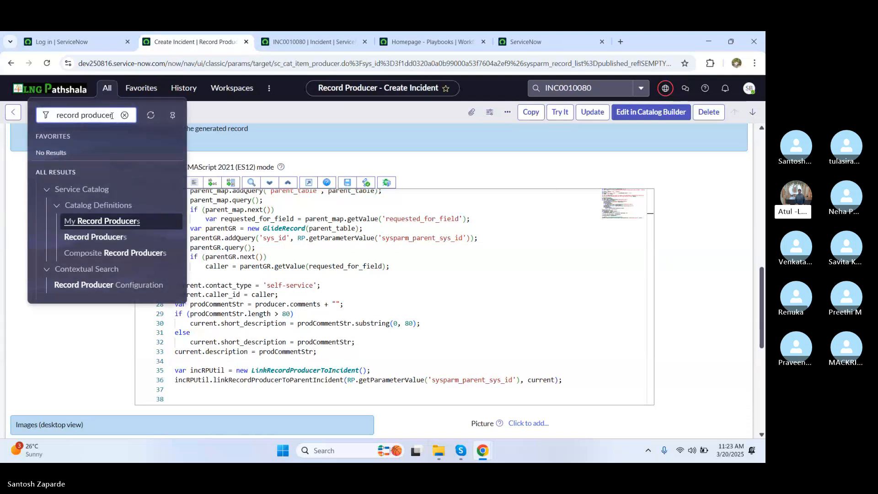
drag(112, 115, 53, 114)
text(sta)
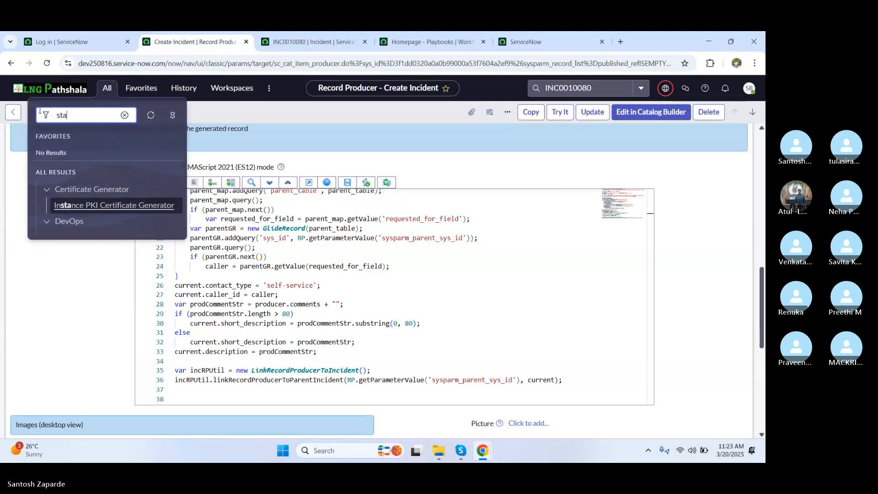
text(ndard tick)
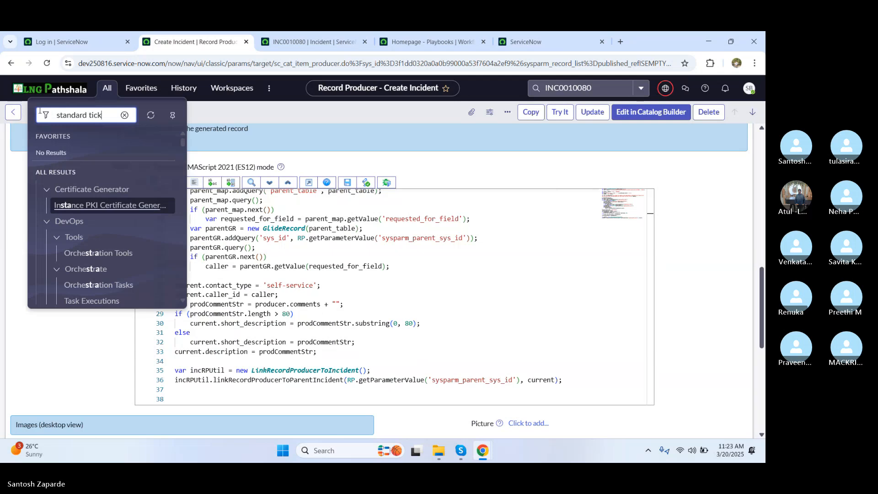
text(et)
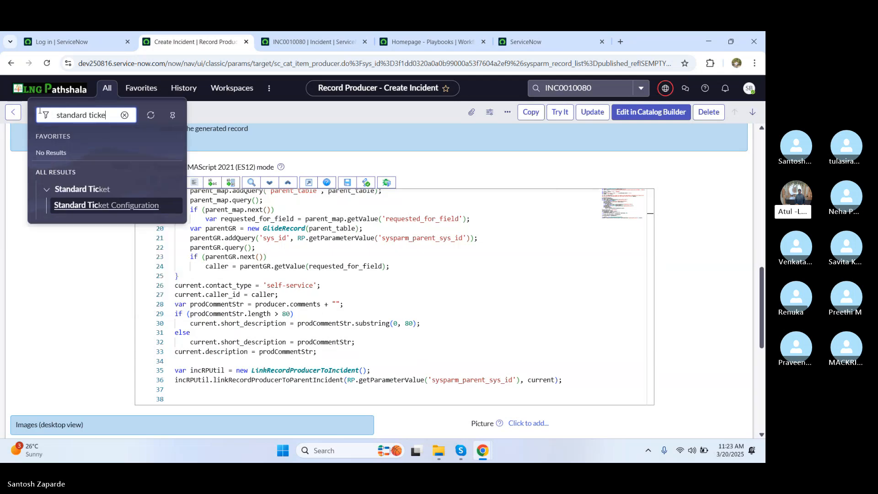
click(70, 205)
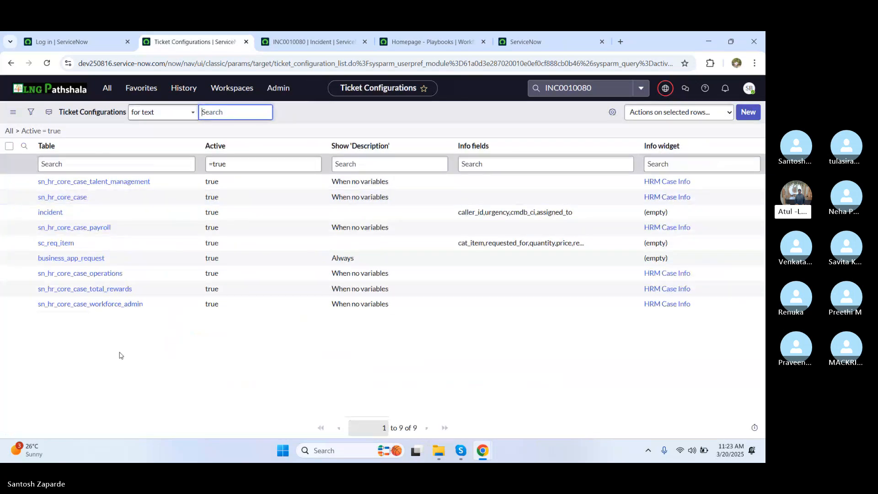
Step: Open the incident row of the Ticket Configurations list
click(55, 216)
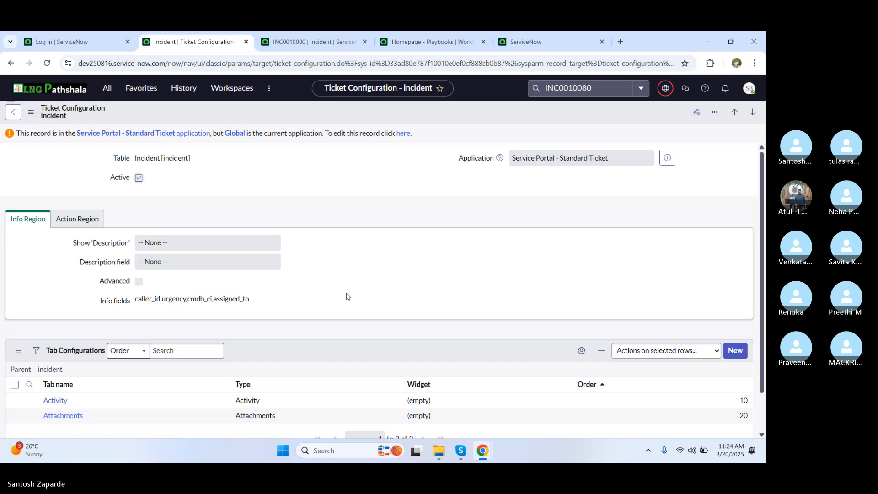
Step: Filter the application navigator with 'maintain it'
mouse_move(763, 351)
mouse_down()
mouse_move(762, 371)
mouse_move(762, 357)
mouse_up()
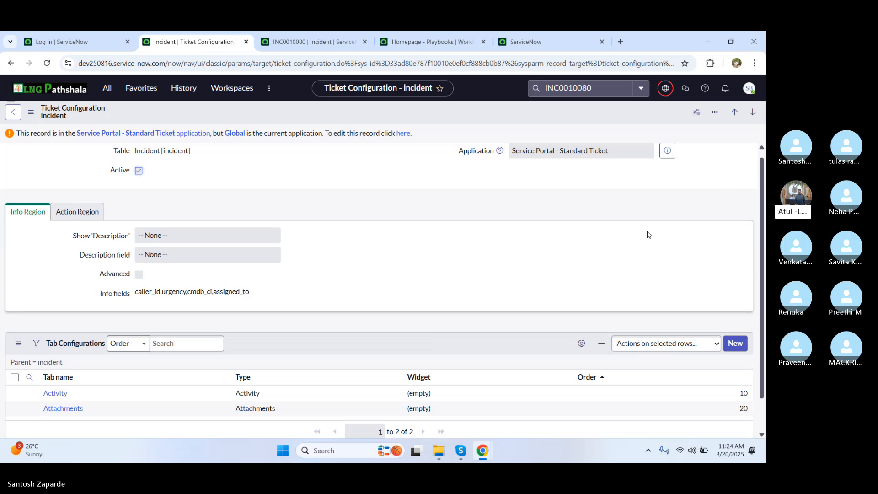
click(105, 97)
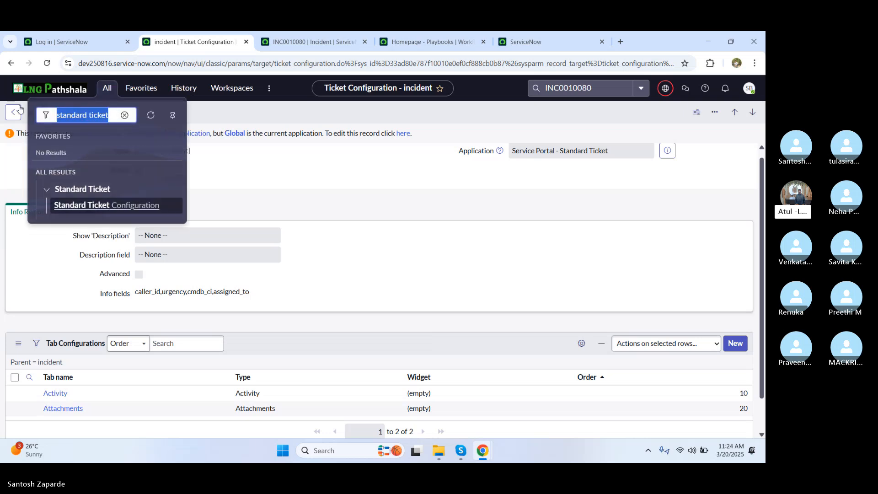
text(main)
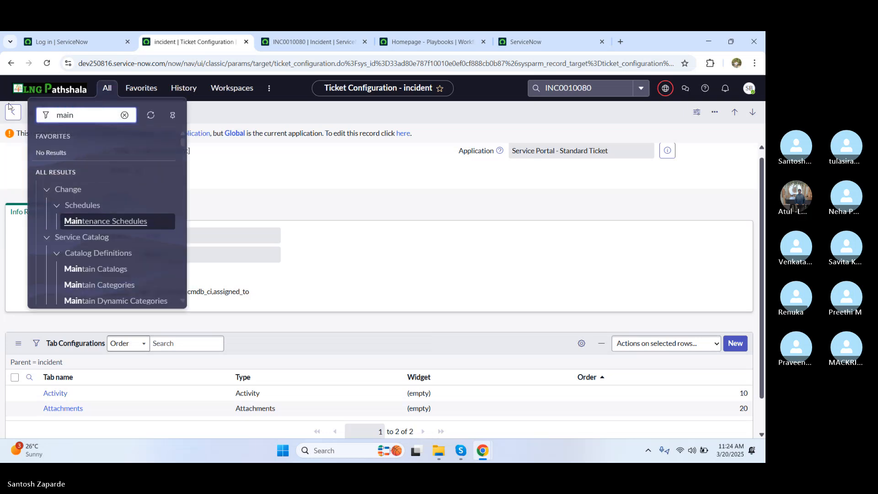
text(tain it)
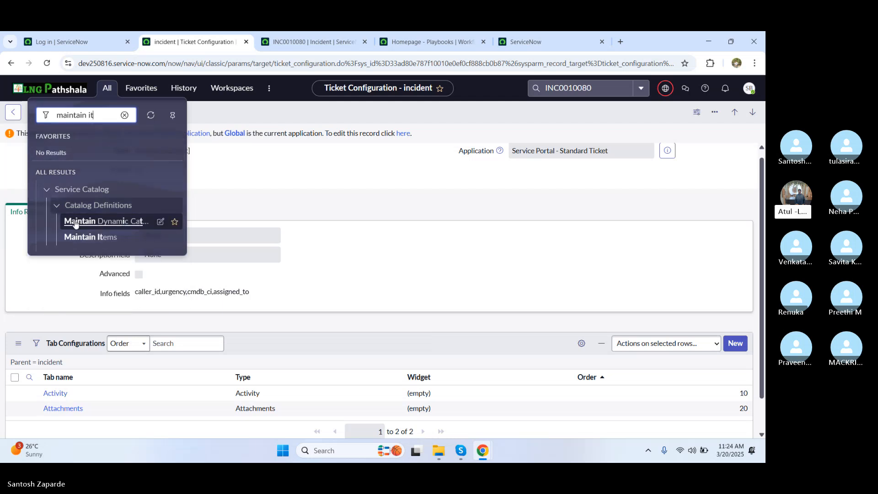
Step: Open the Maintain Items catalog list, then filter the navigator for 'catalog bu'
click(77, 237)
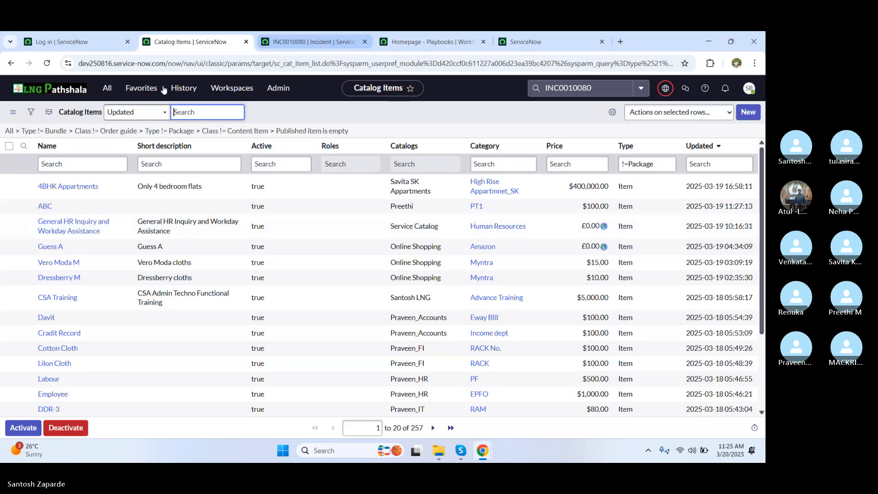
click(109, 89)
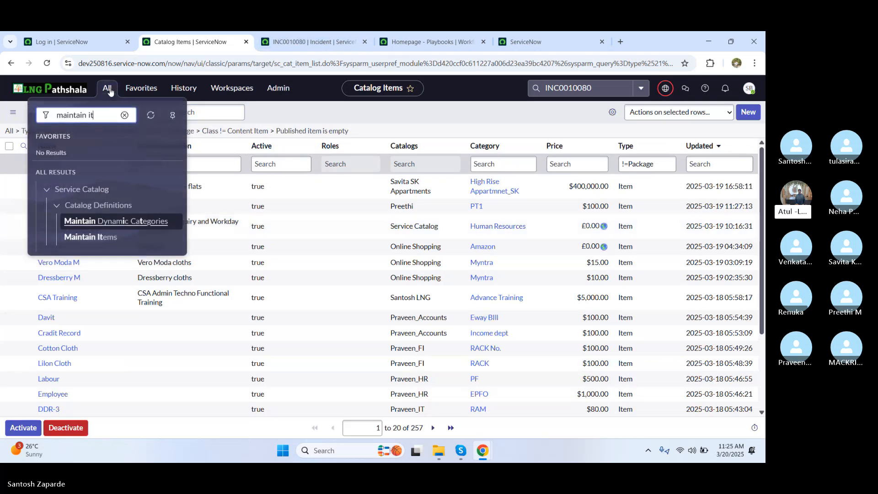
drag(97, 113, 39, 118)
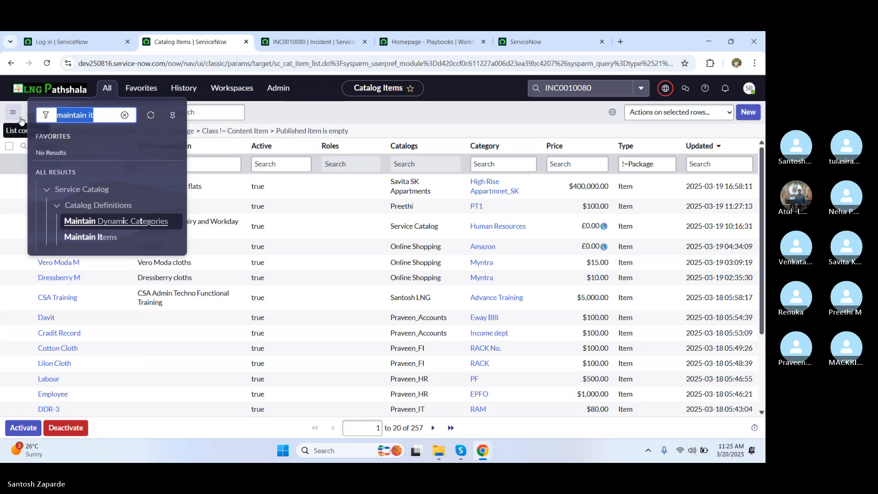
text(catalog)
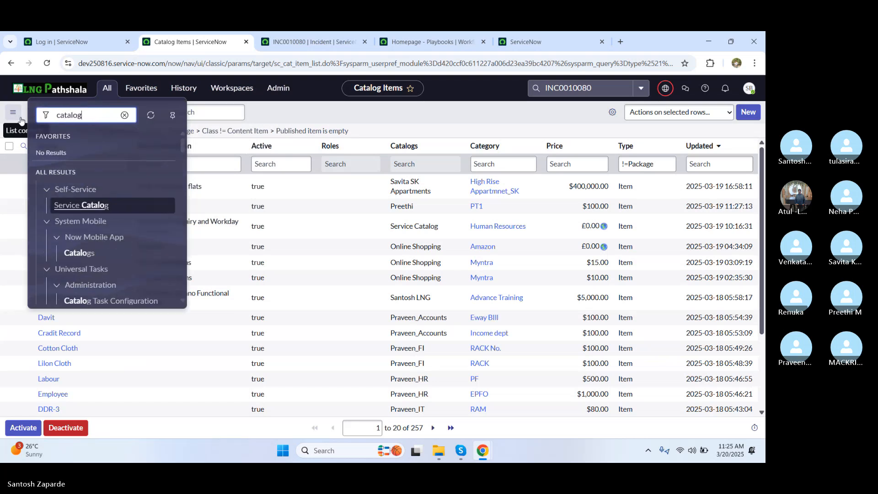
text( bu)
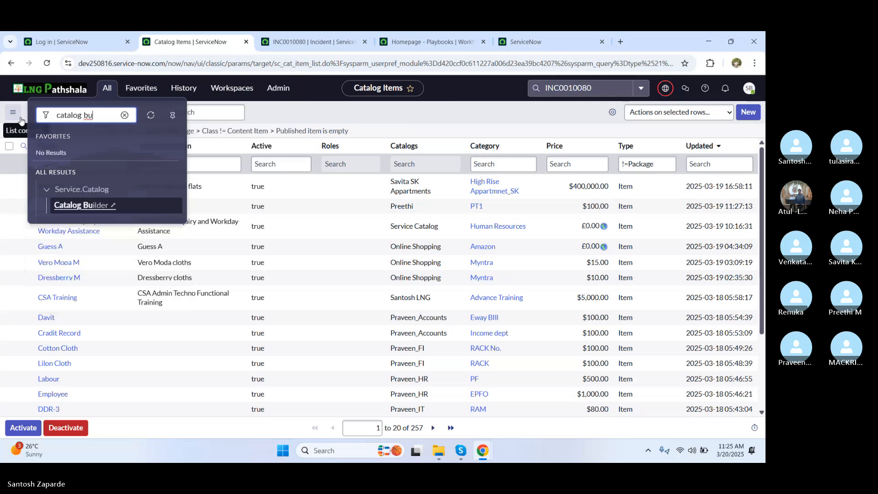
Step: Open Catalog Builder in a new tab and begin creating a new catalog item
click(73, 209)
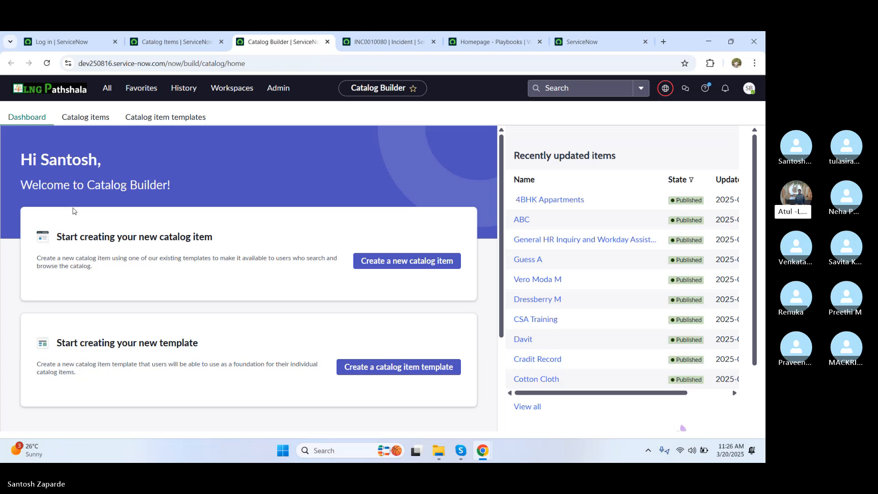
click(397, 261)
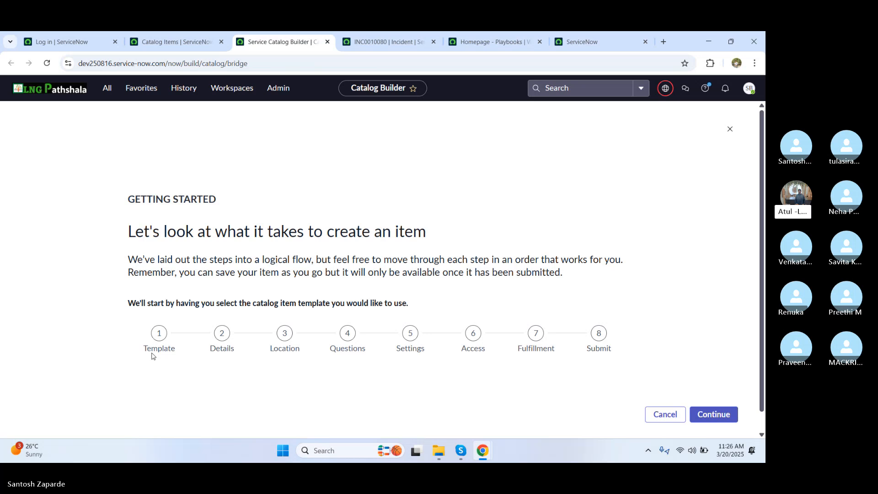
Step: Start the new item from the 'Standard items in Service Catalog' template
click(722, 414)
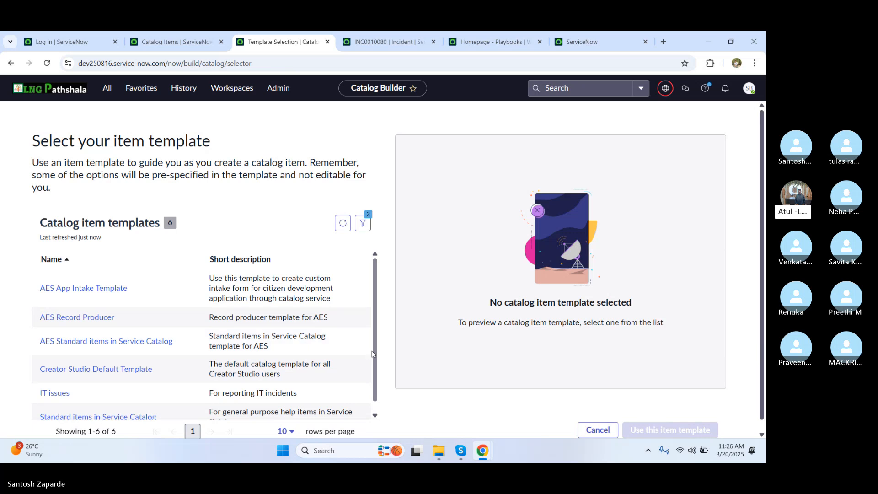
scroll(378, 357, down, 1)
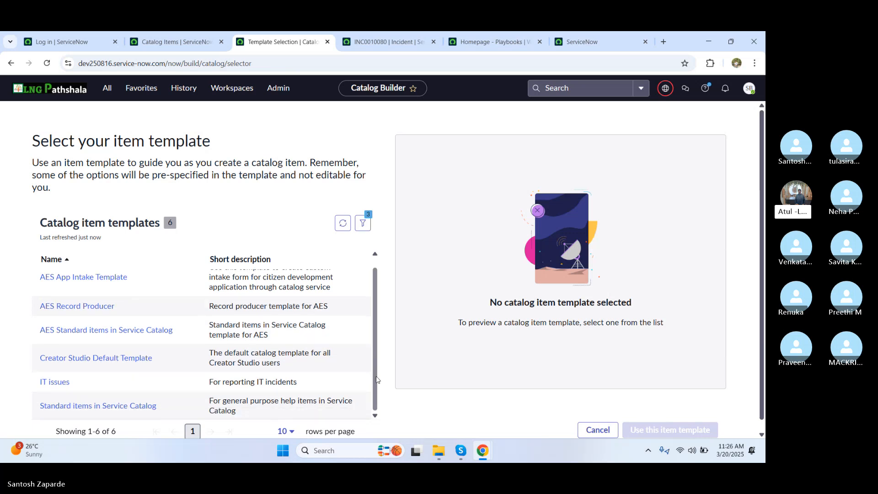
mouse_move(376, 379)
mouse_down()
mouse_move(376, 354)
mouse_move(375, 366)
mouse_up()
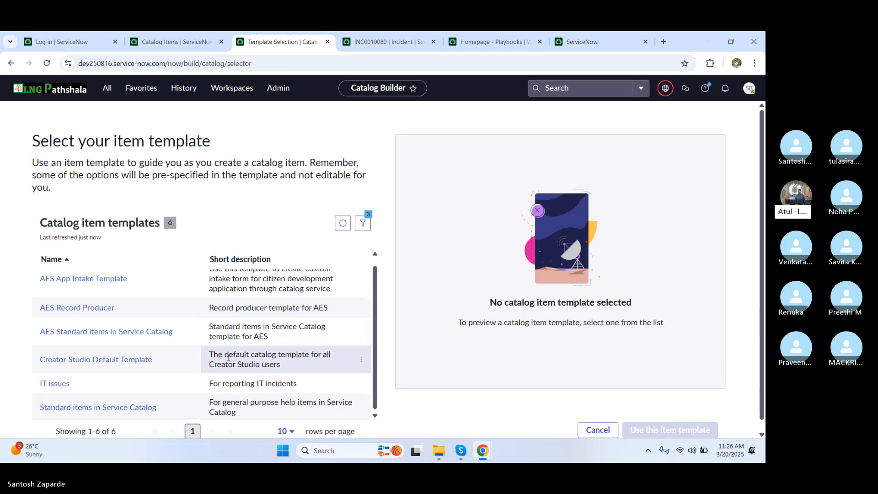
click(100, 412)
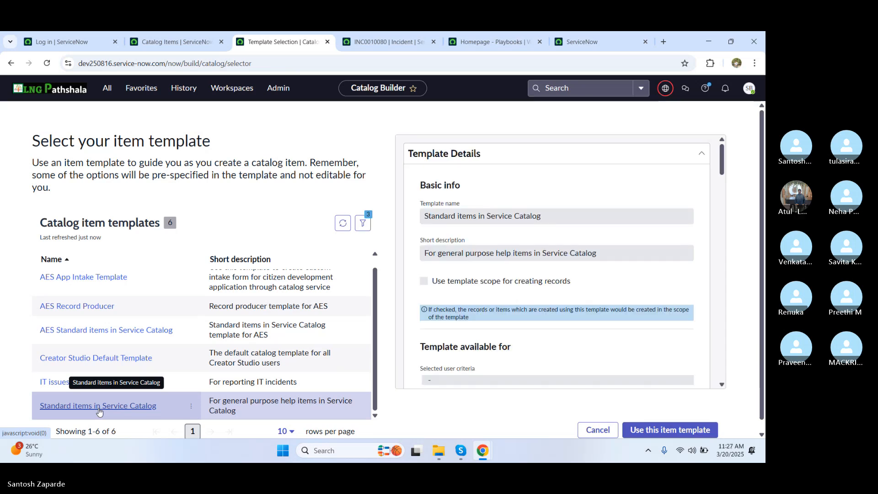
click(664, 436)
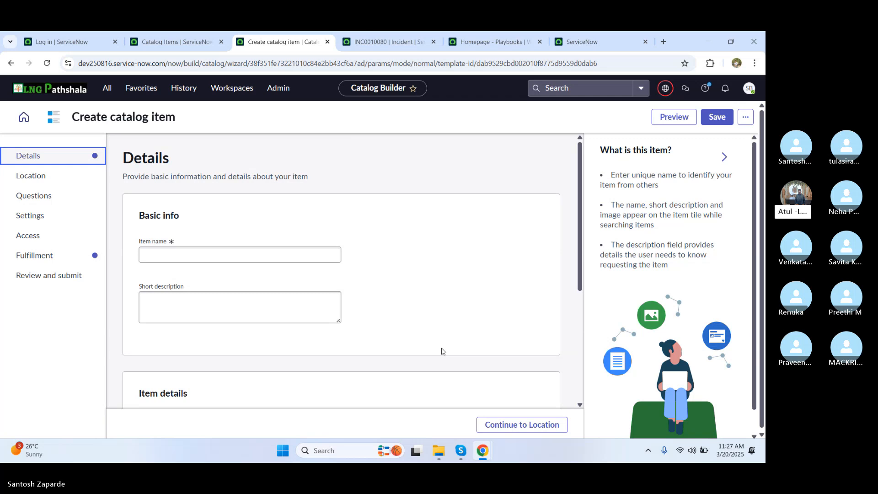
Step: Name the item 'LNG Batch 17' plus the creator's first name, fixing the capital A in Batch
click(212, 258)
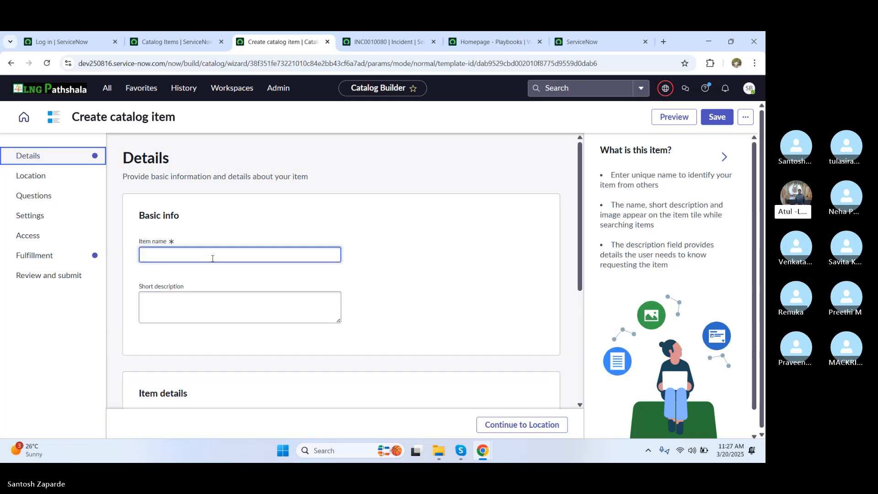
text(LNG BAtch 17)
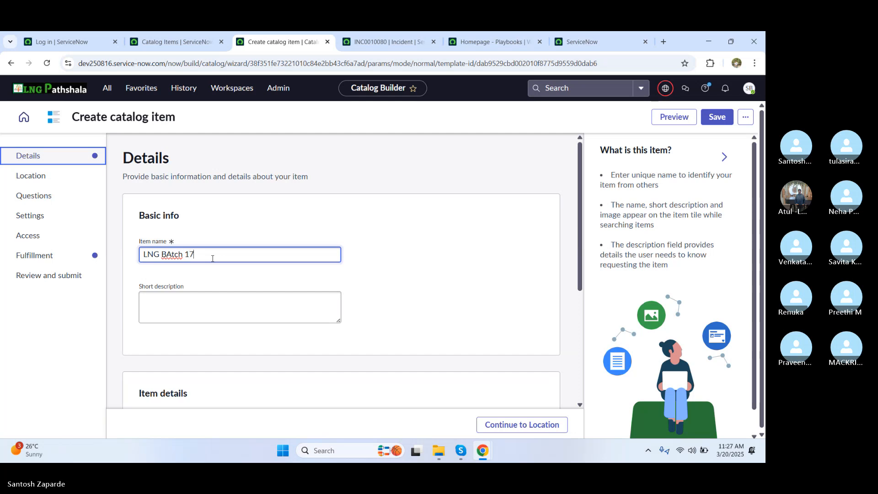
text( Santosh)
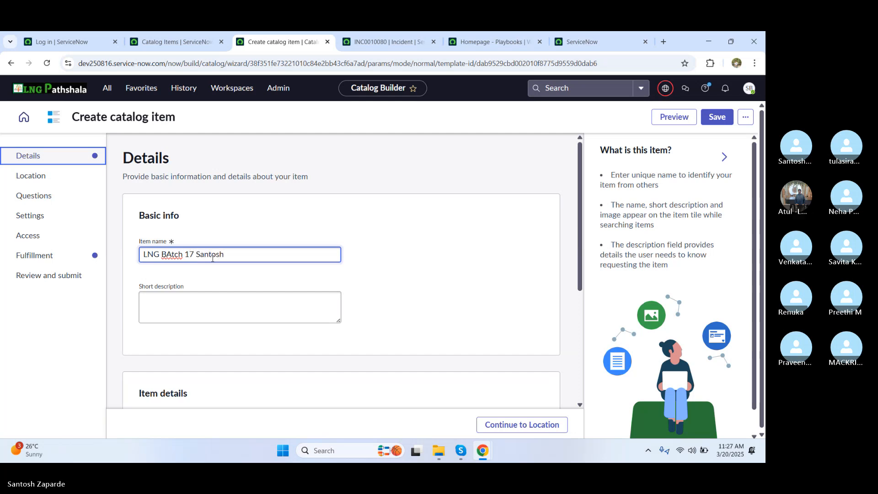
click(173, 254)
key(BackSpace)
text(a)
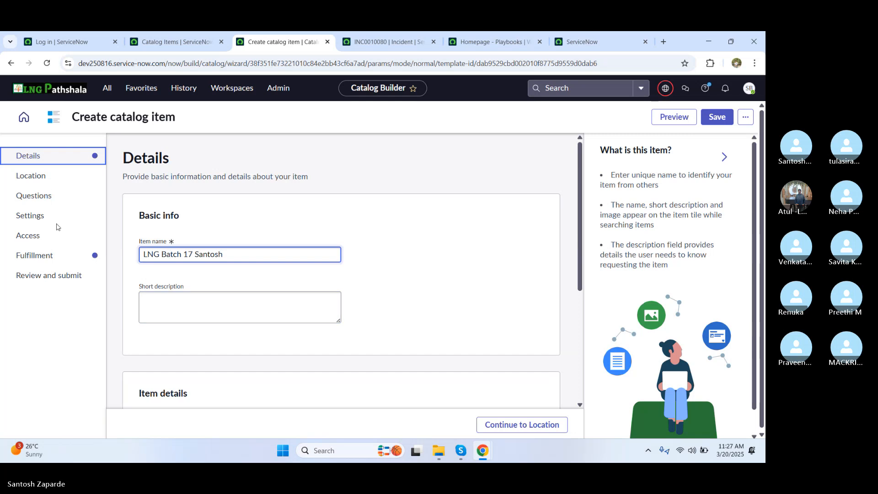
click(42, 183)
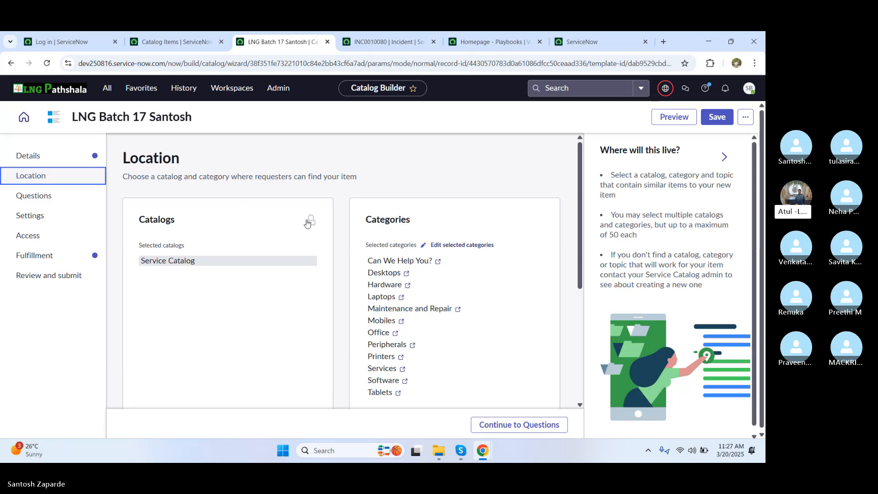
Step: Open the Laptops category record in a separate tab, then return to the item's Location step
mouse_move(312, 223)
click(402, 298)
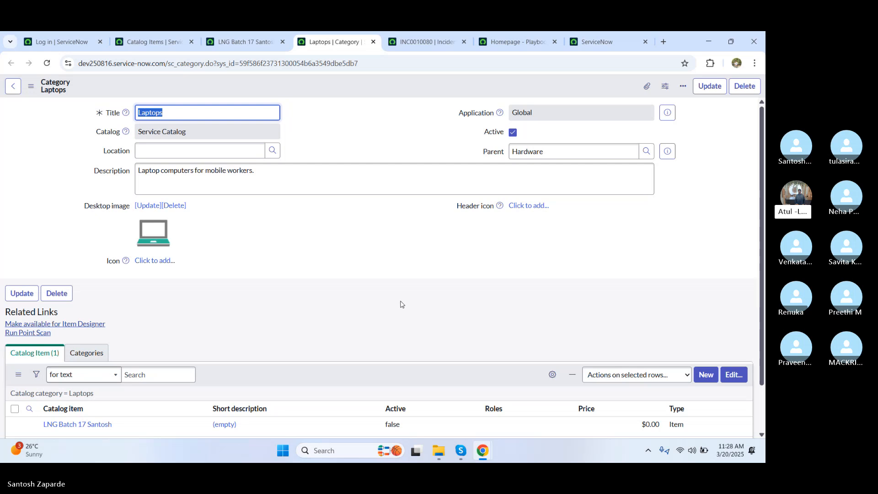
click(245, 42)
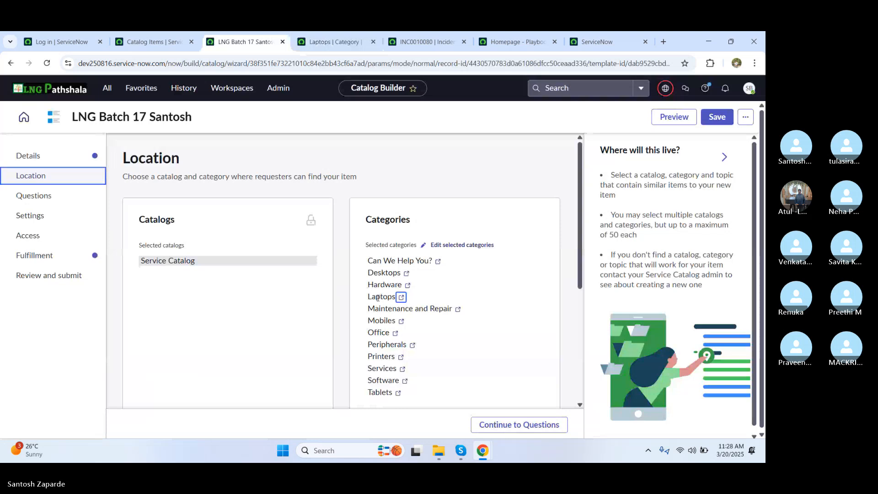
Step: Remove and re-add Laptops in the item's category selection, save it, and continue
click(442, 245)
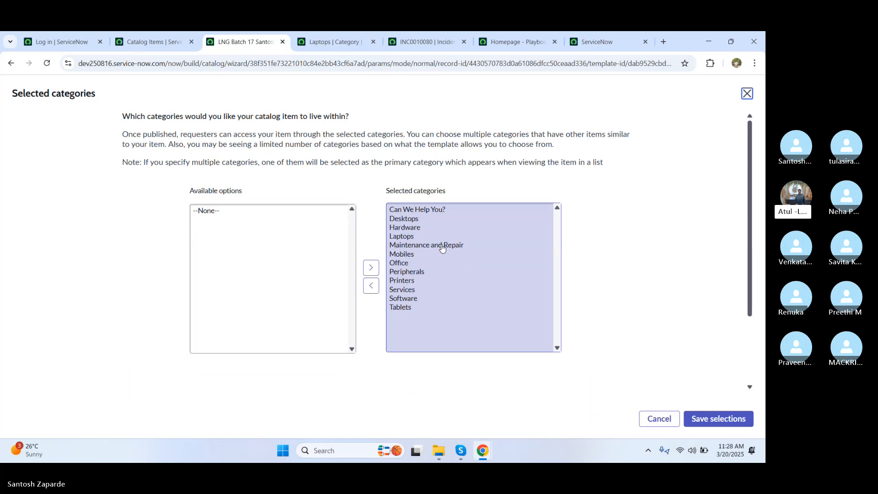
click(405, 238)
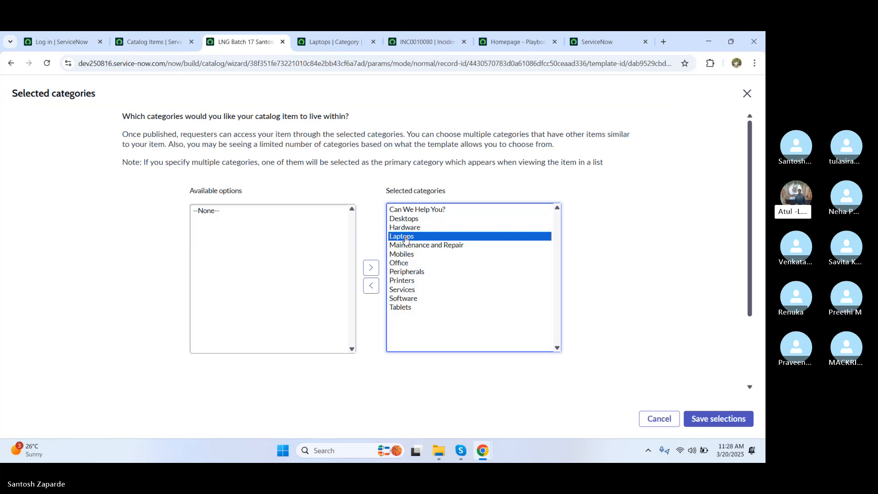
click(371, 287)
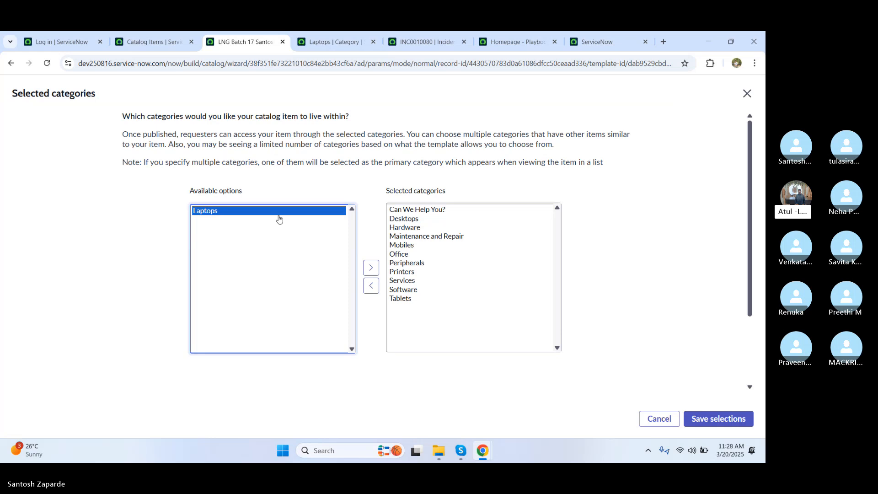
click(371, 267)
click(713, 421)
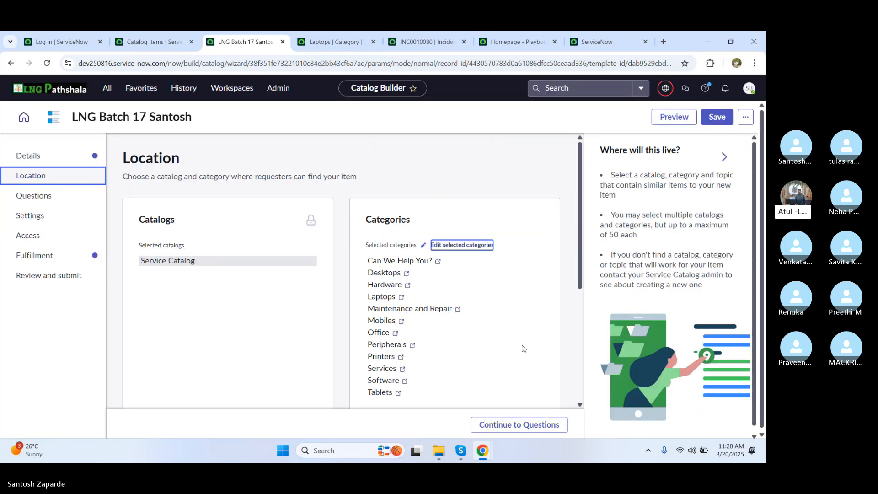
click(483, 424)
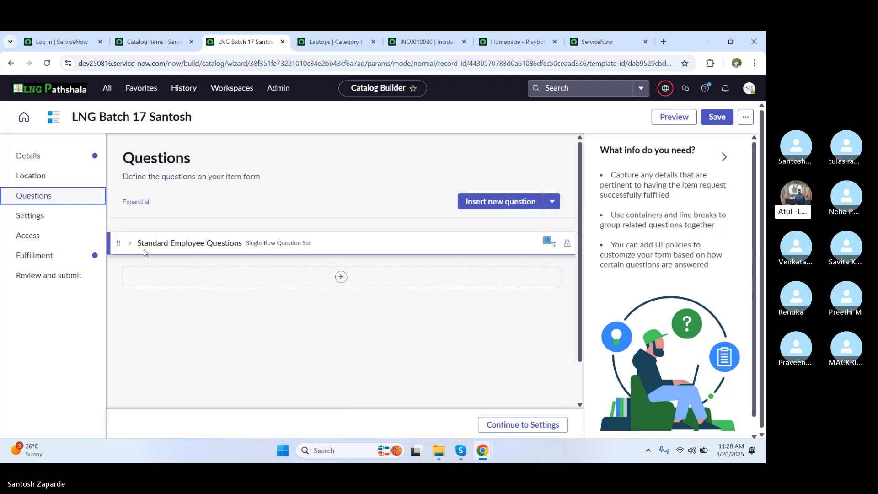
Step: Insert the existing 'LNG' question set into the item's questions
click(552, 204)
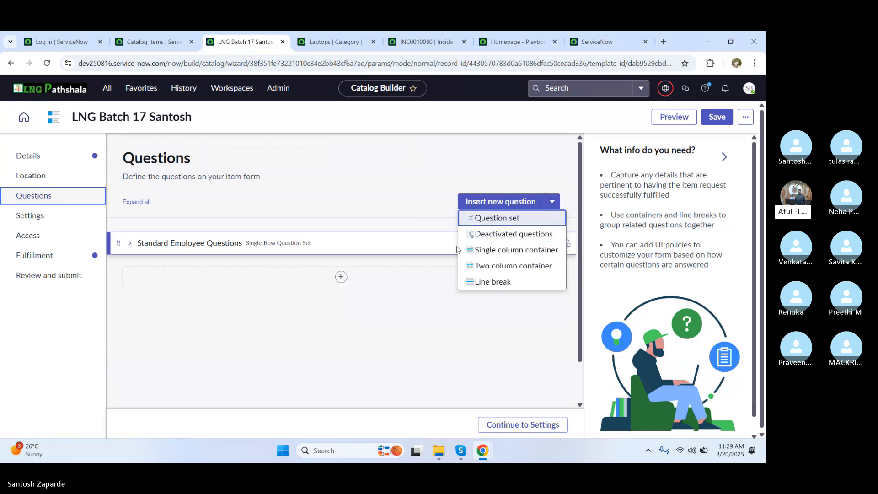
click(494, 218)
click(344, 265)
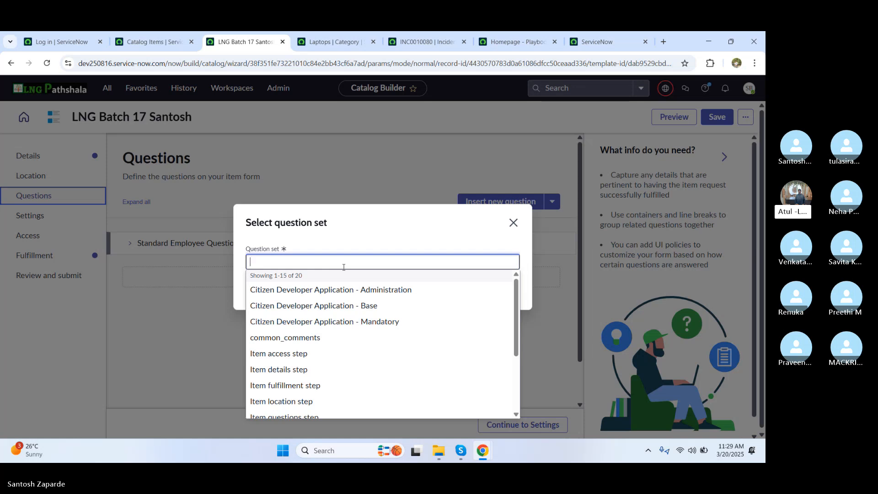
text(LNG)
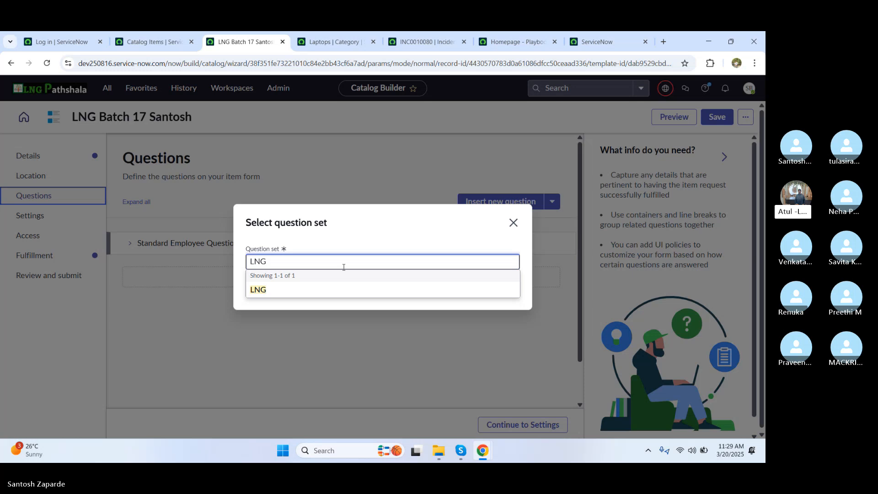
click(259, 290)
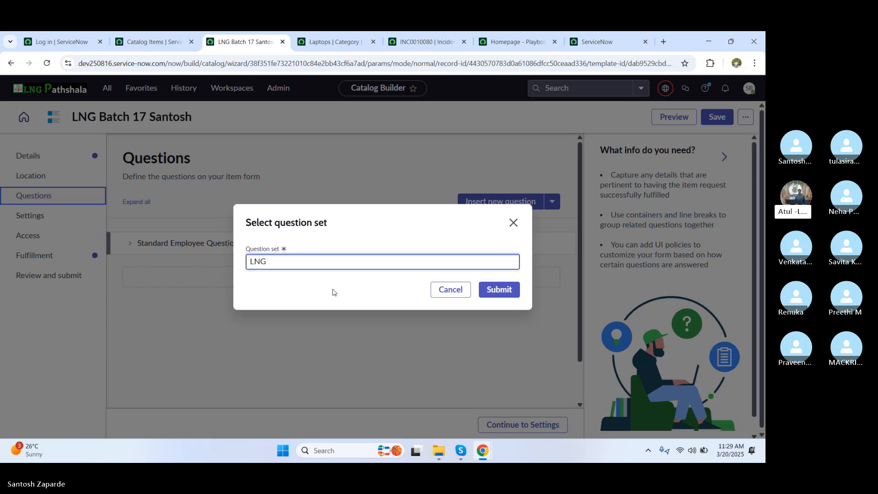
click(499, 290)
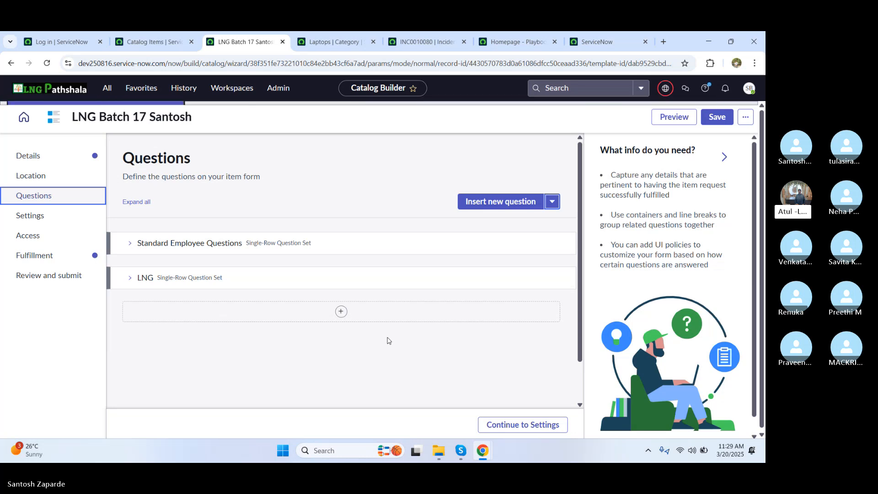
Step: Review the item's default portal settings and move on to the Access step
click(38, 221)
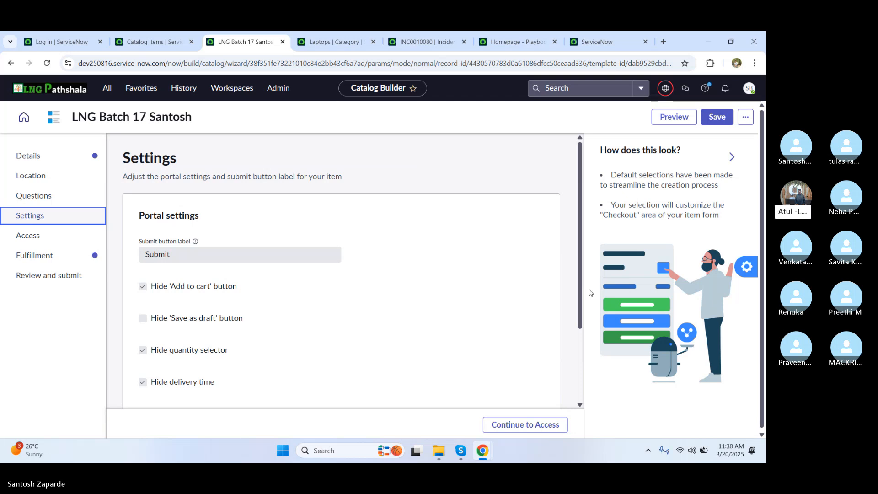
scroll(579, 309, down, 1)
scroll(579, 310, down, 2)
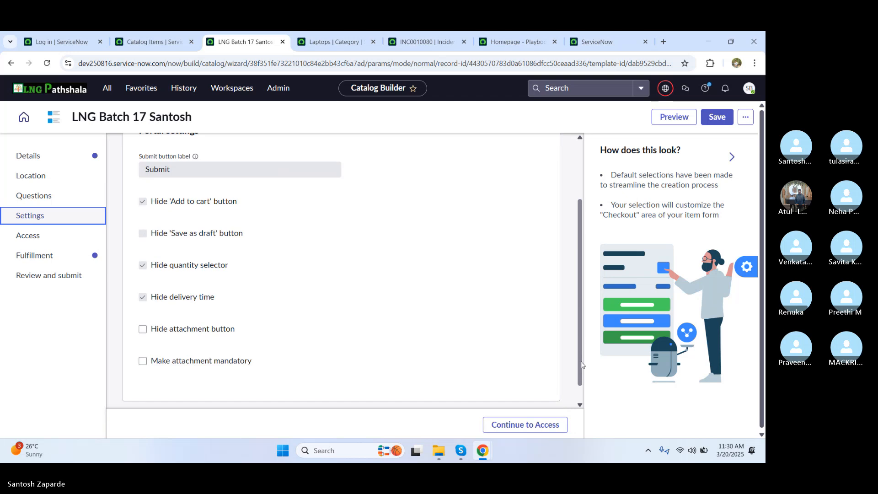
click(524, 426)
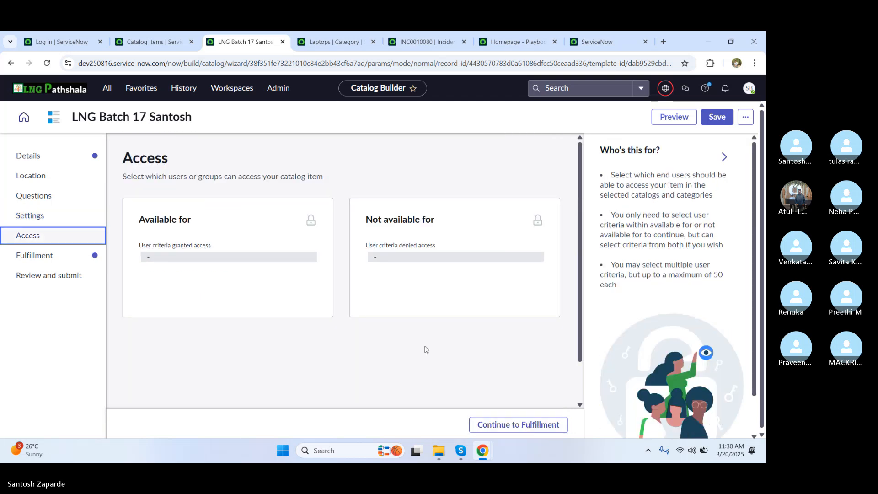
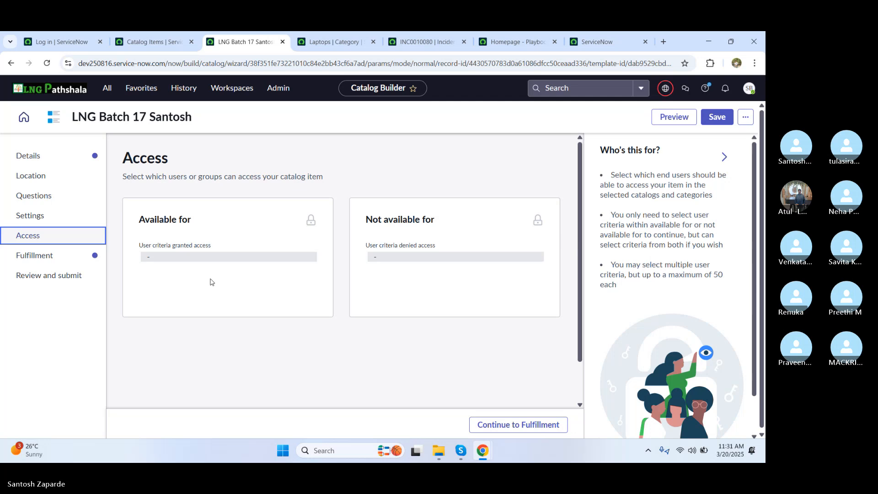
Step: Advance from Access to the Fulfillment step, where Flow Designer flow is the process engine
click(499, 425)
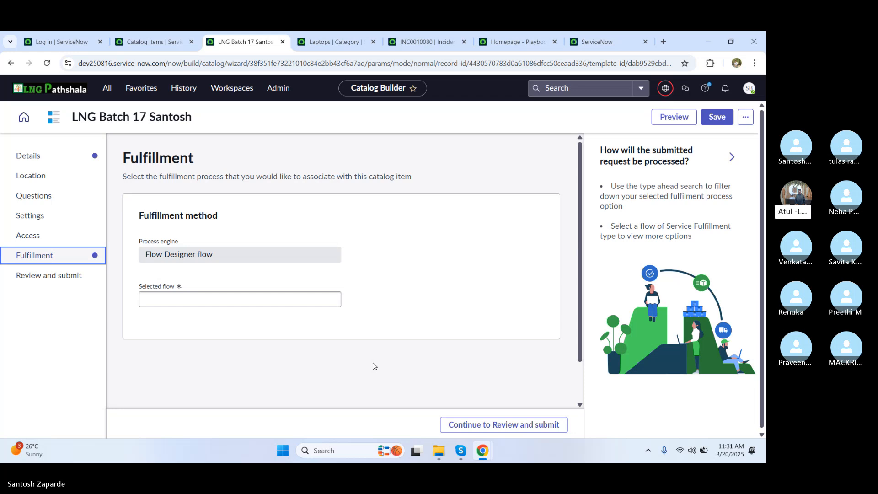
Step: Choose LNG Pathshala as the item's fulfillment flow and go to Review and submit
click(177, 293)
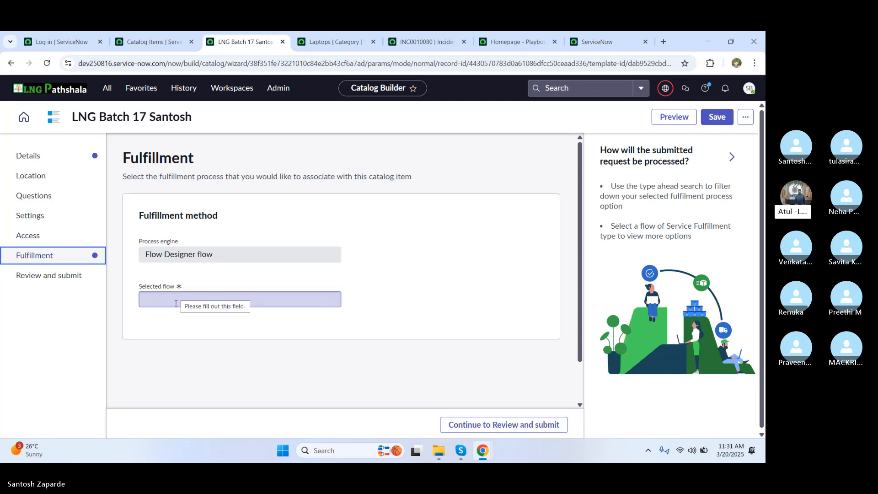
click(175, 302)
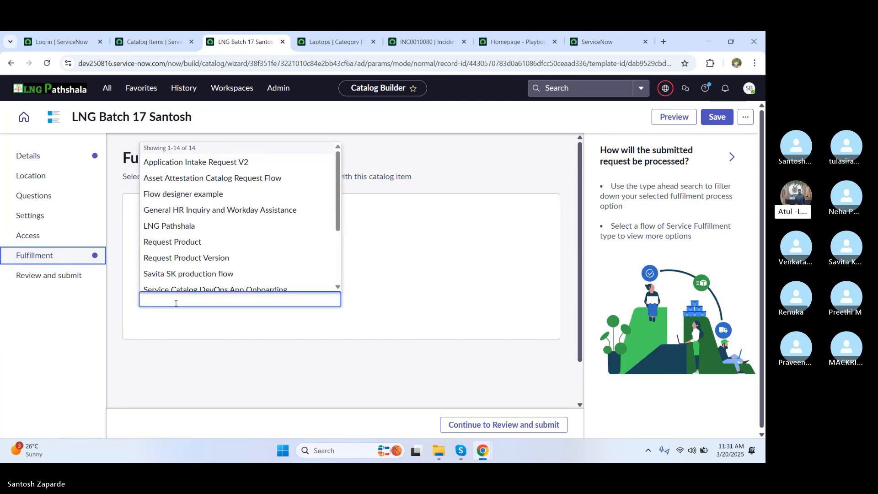
click(187, 230)
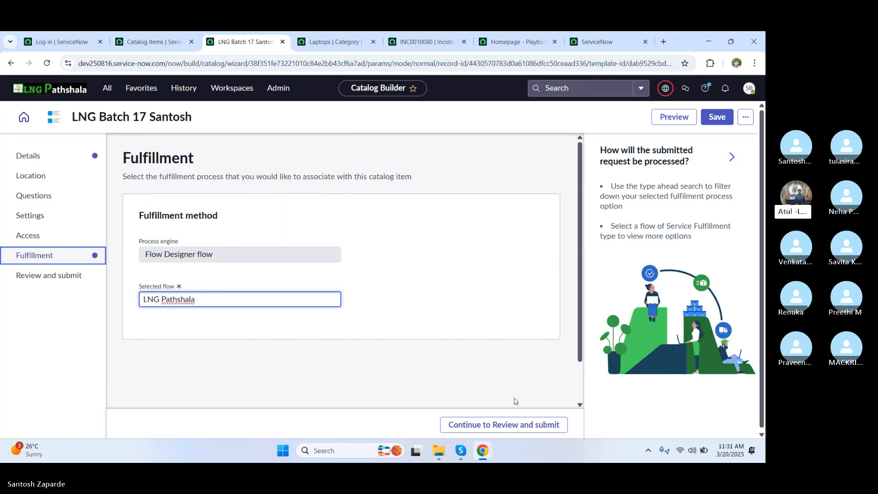
click(500, 424)
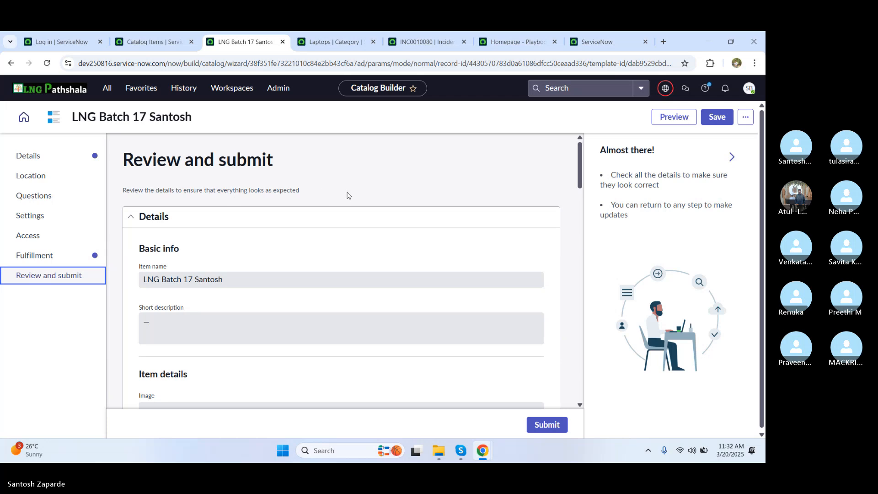
Step: Preview the item's portal form with requester, needed-by, name and date-of-birth fields
click(671, 117)
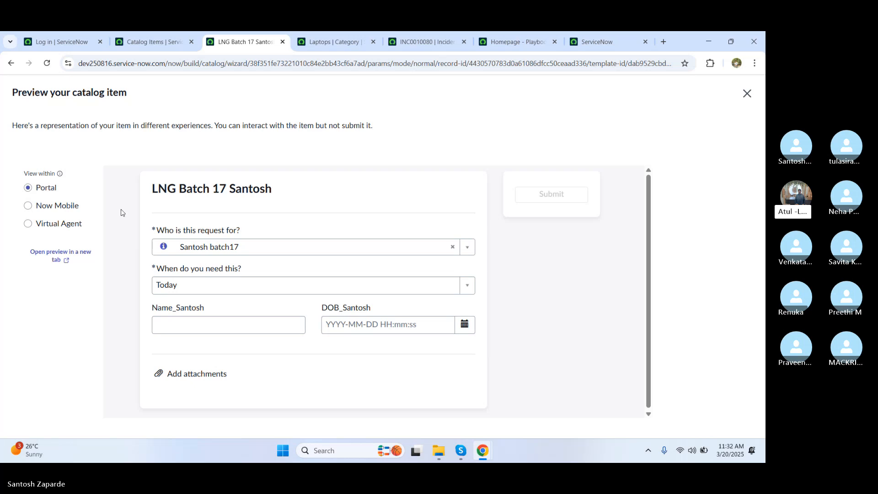
Step: View the preview as Now Mobile and Virtual Agent, then close it
click(66, 212)
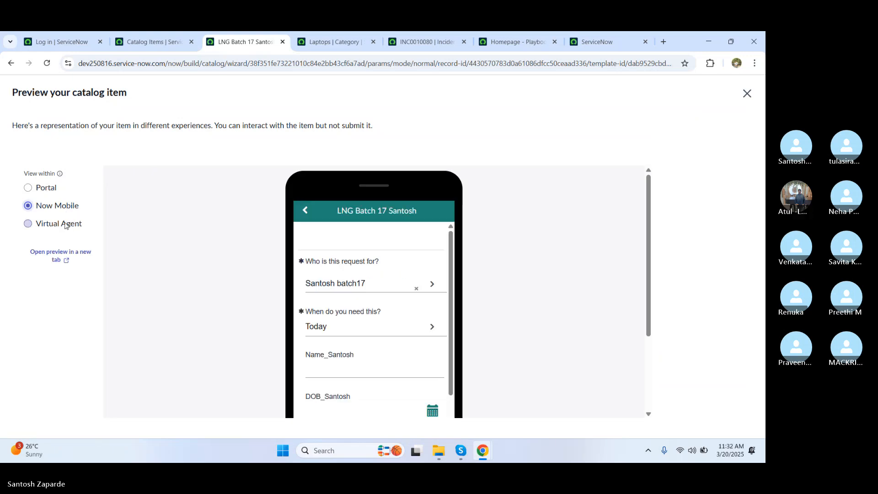
click(68, 224)
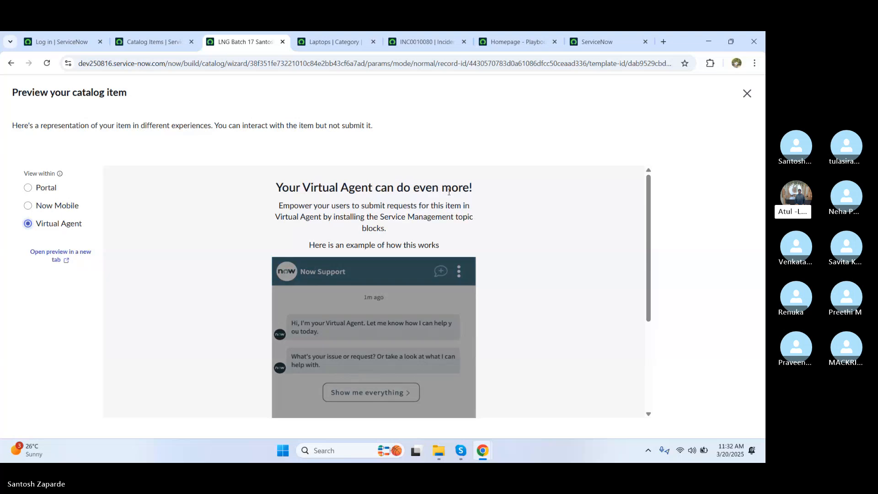
click(747, 94)
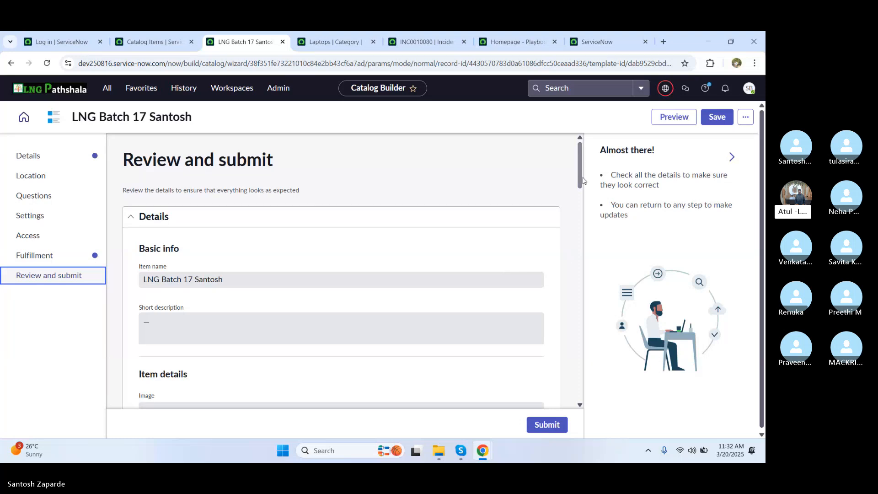
Step: Check the Fulfillment section and submit the LNG Batch 17 Santosh catalog item
drag(579, 178, 552, 404)
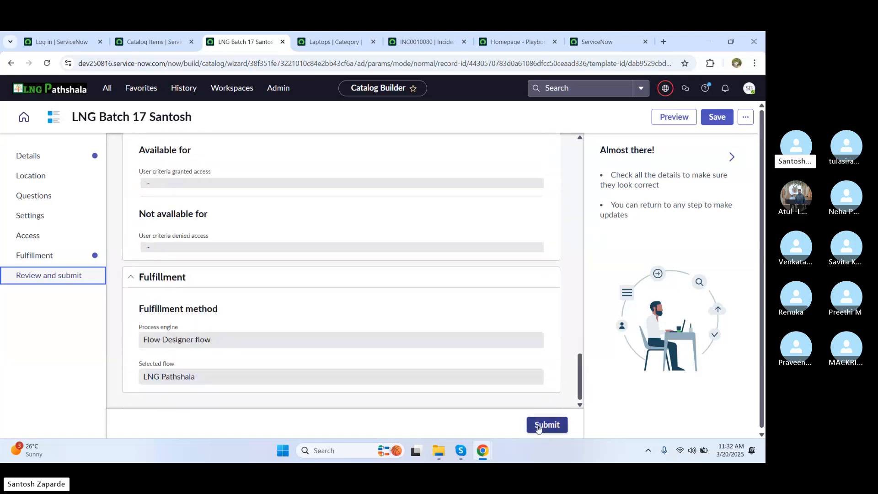
click(547, 425)
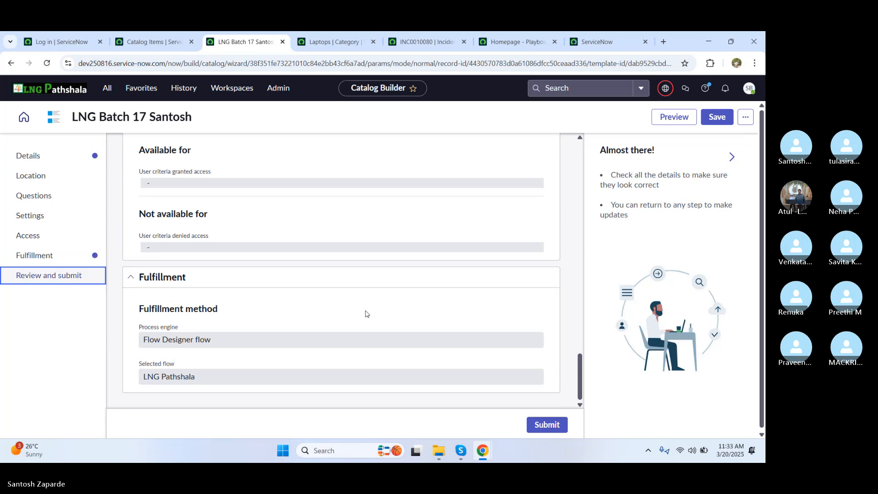
click(547, 424)
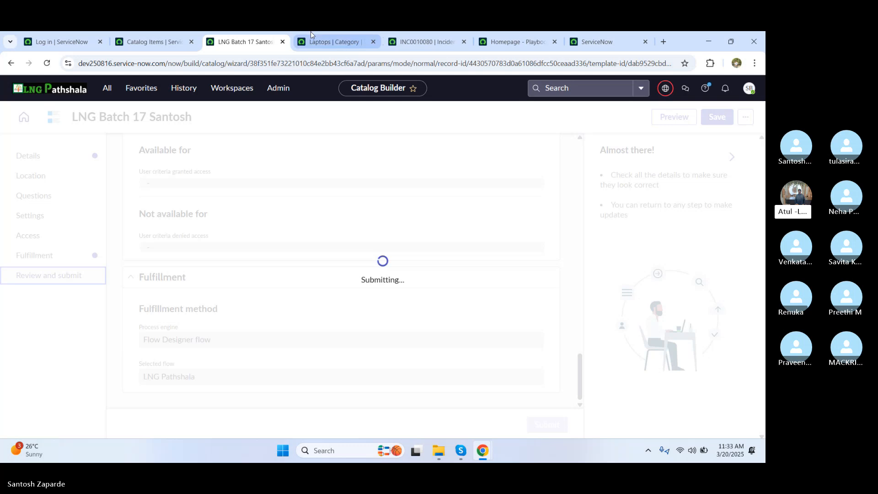
Step: Glance at the Catalog Items tab, return, then bring up Skype's stop-sharing options
click(159, 46)
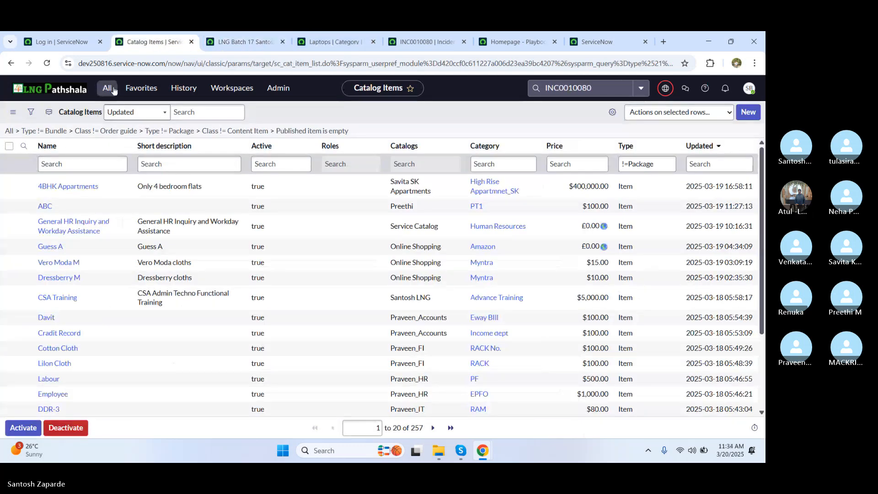
click(270, 41)
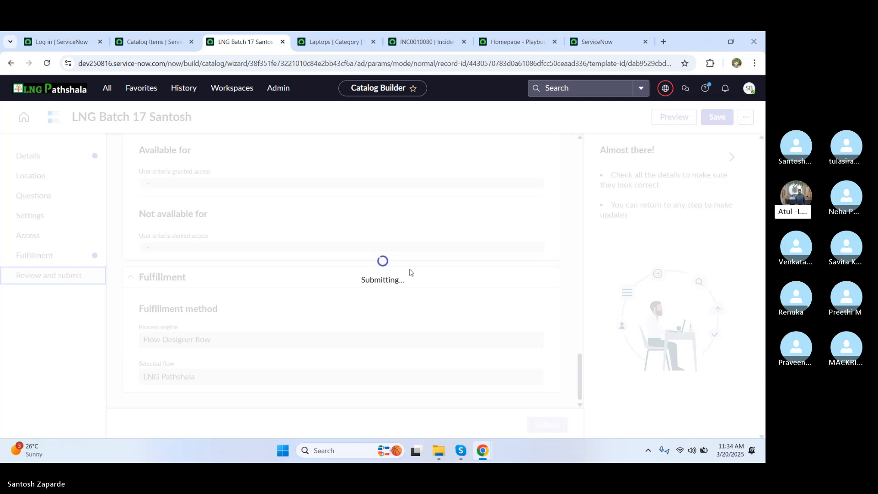
mouse_move(459, 443)
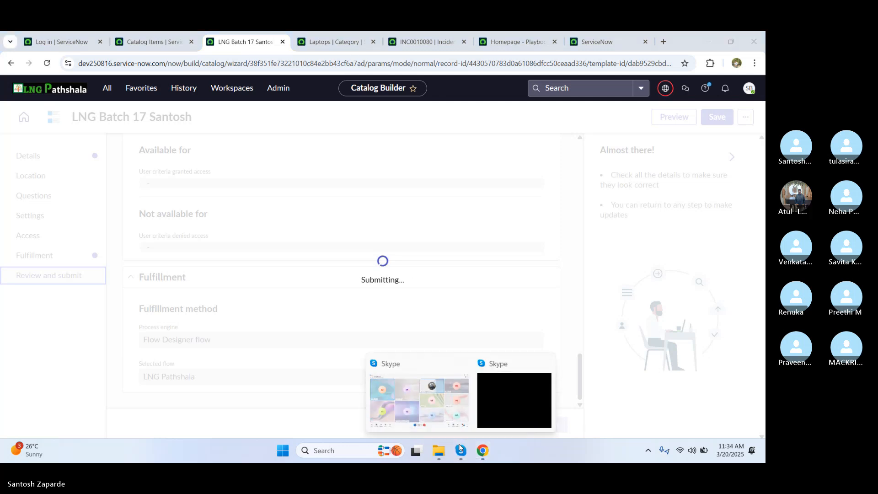
click(496, 382)
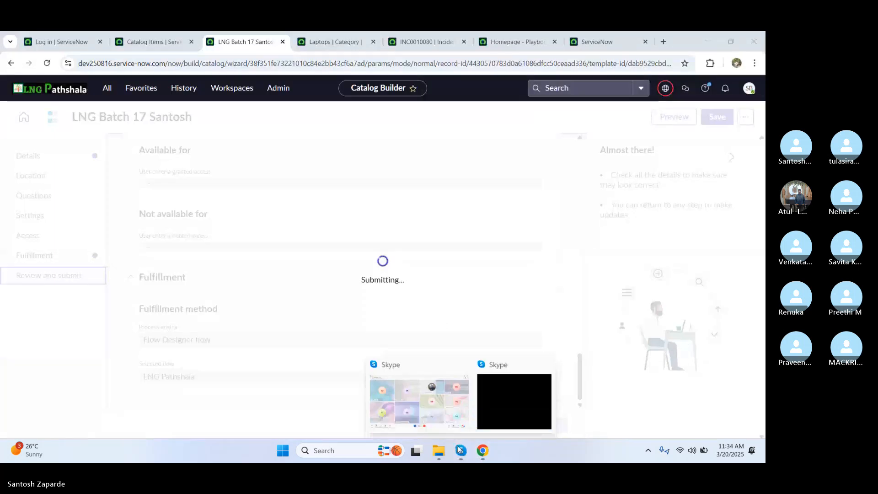
click(410, 397)
click(640, 417)
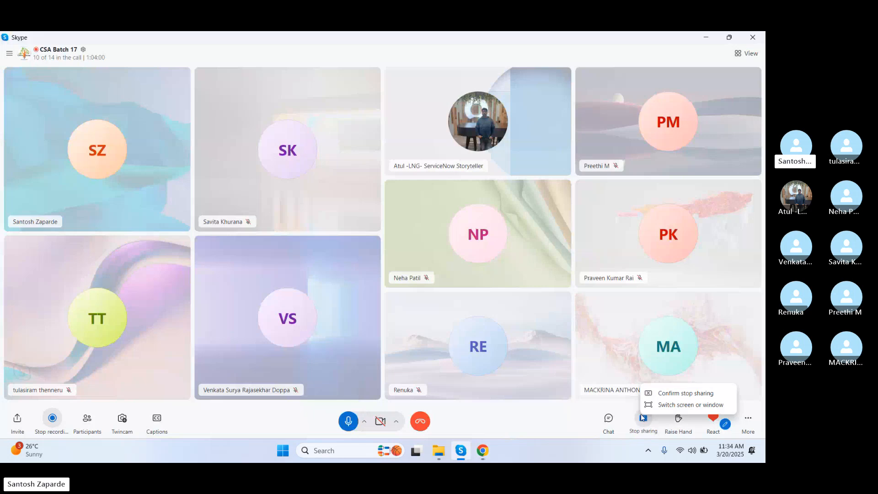